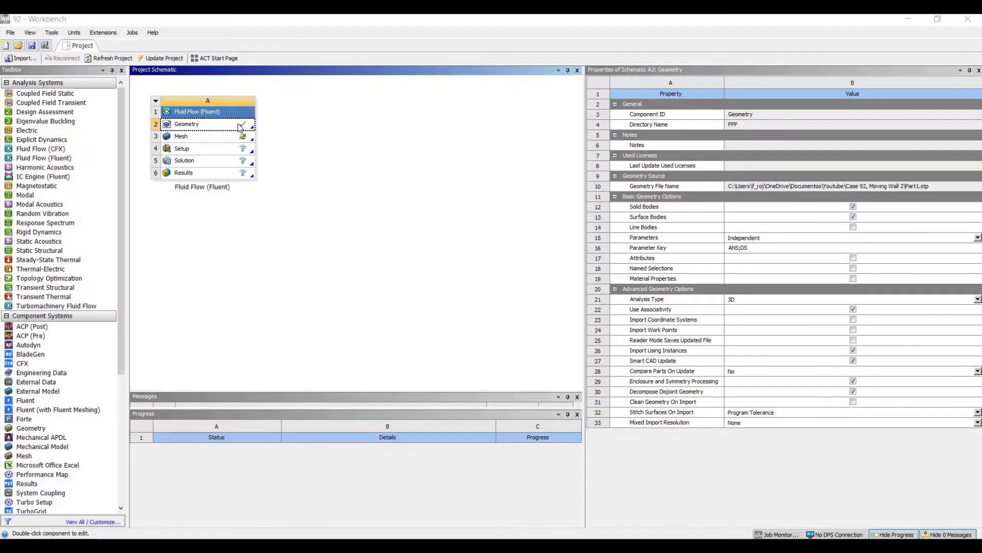
Step: Open the Fluid Flow geometry in DesignModeler, generate the imported Part1.stp and expand its body list
right_click(238, 124)
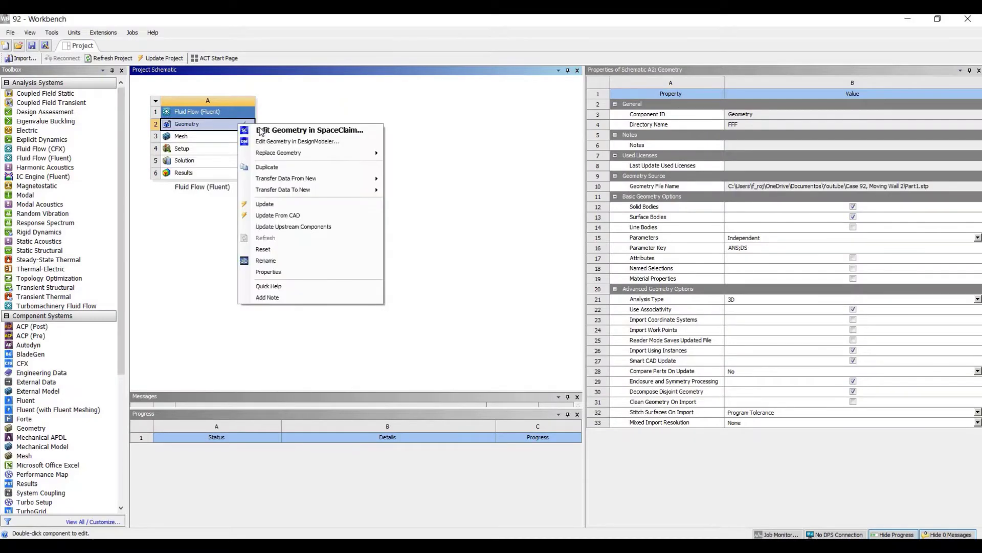
click(272, 145)
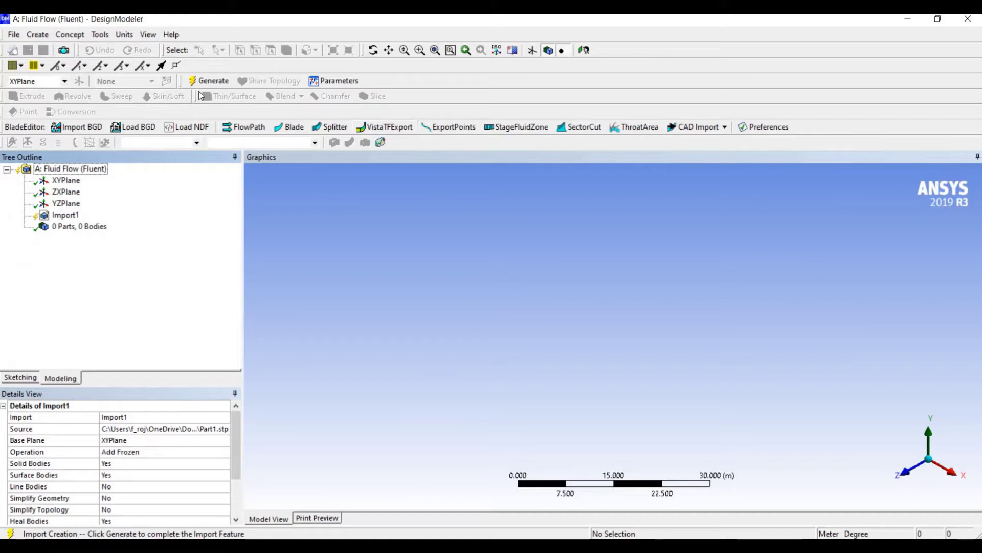
click(206, 81)
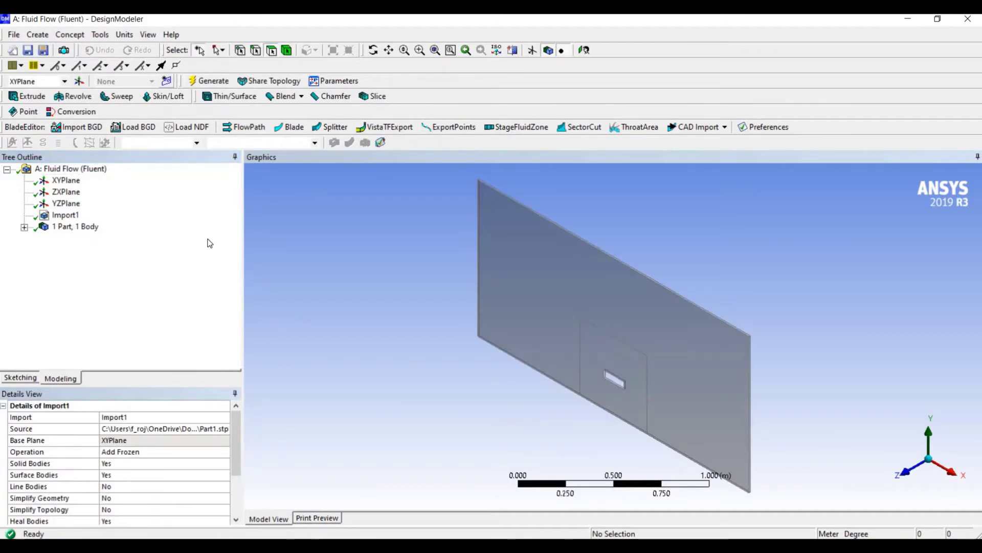
click(24, 227)
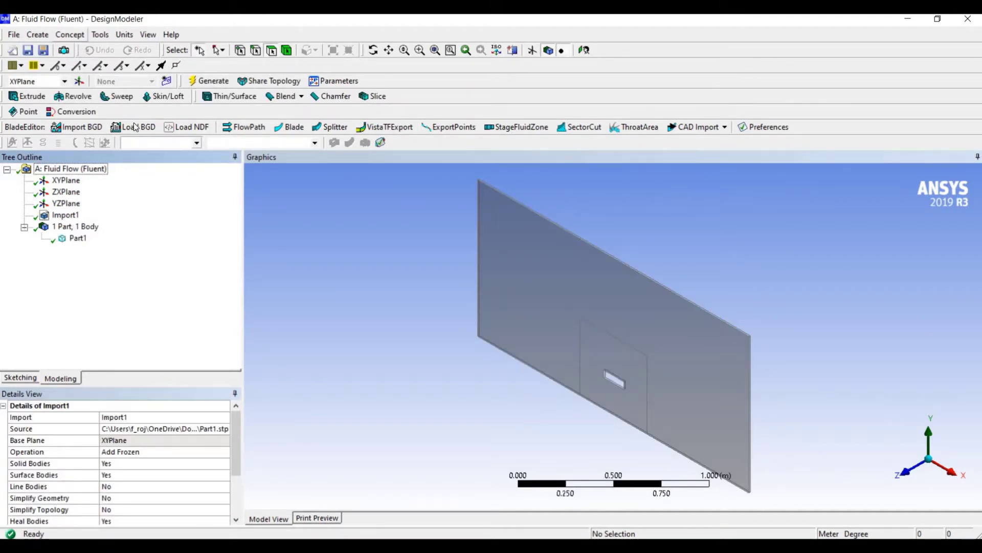
Step: Create and generate a frozen surface from the large outer front face using Surfaces From Faces
click(70, 34)
click(102, 139)
click(566, 305)
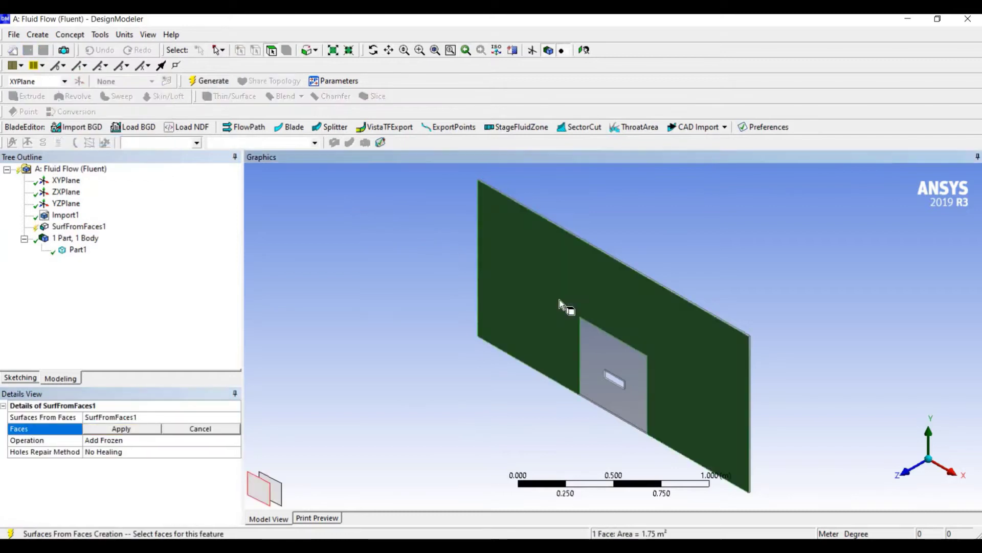
right_click(566, 304)
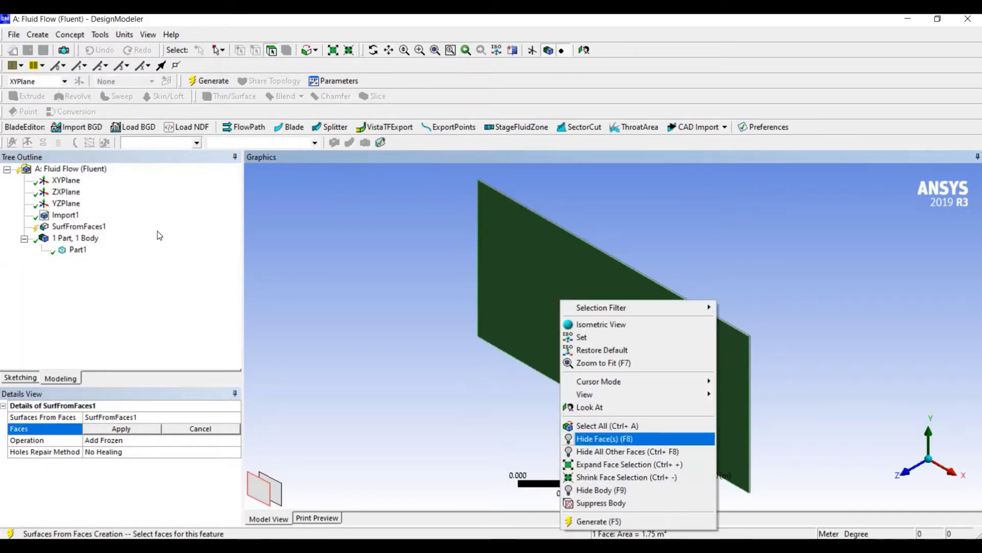
click(136, 430)
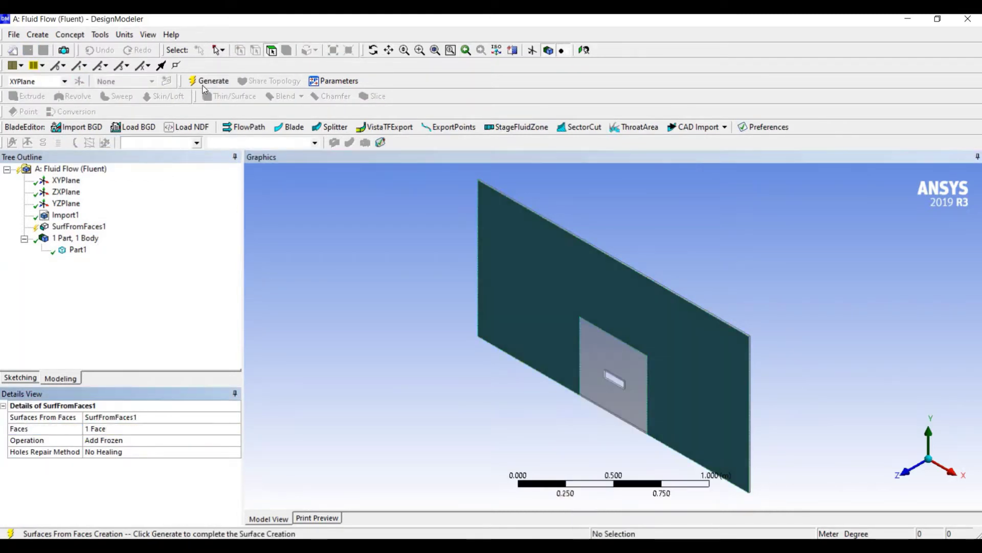
click(207, 81)
Step: Create and generate another frozen surface from the small inner face around the rectangular hole
click(70, 35)
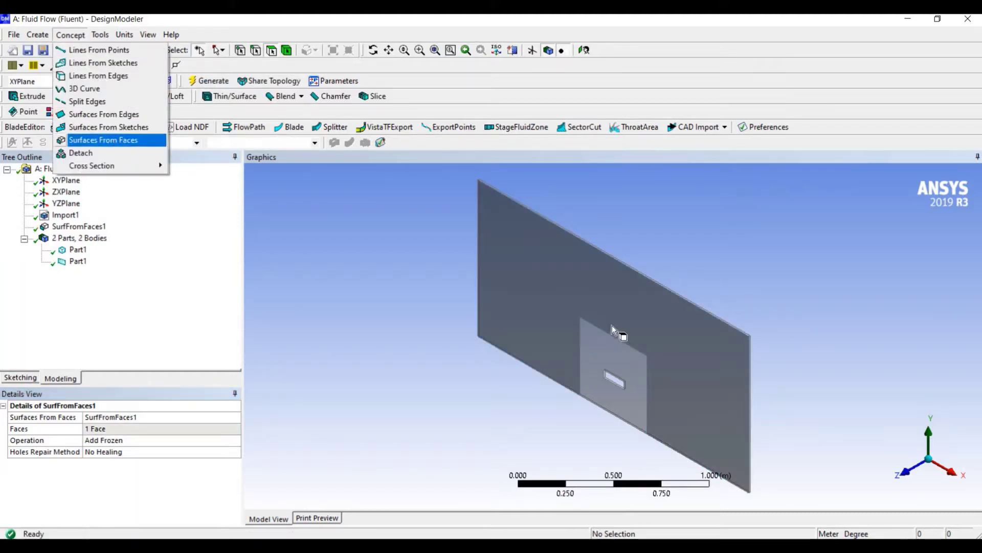
click(102, 140)
click(599, 344)
click(136, 430)
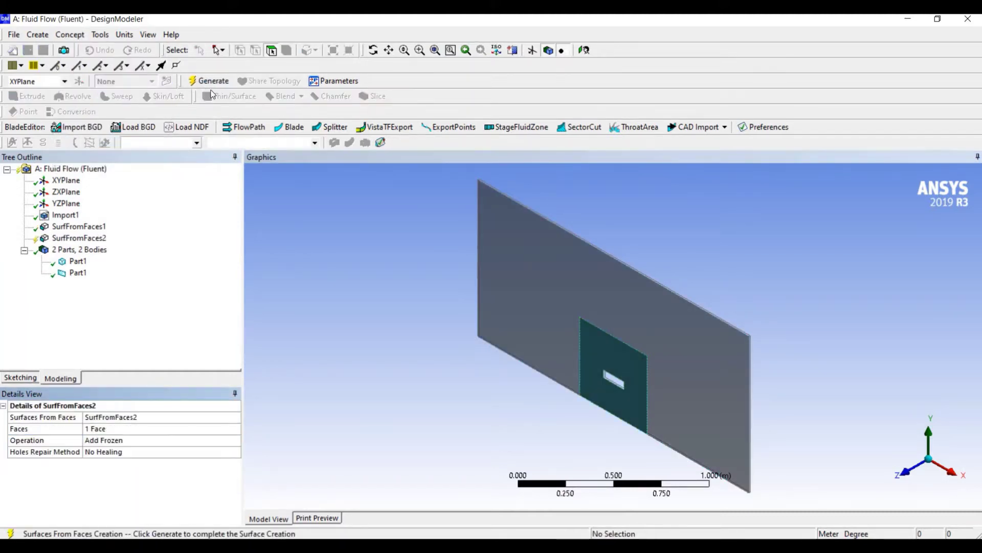
click(207, 81)
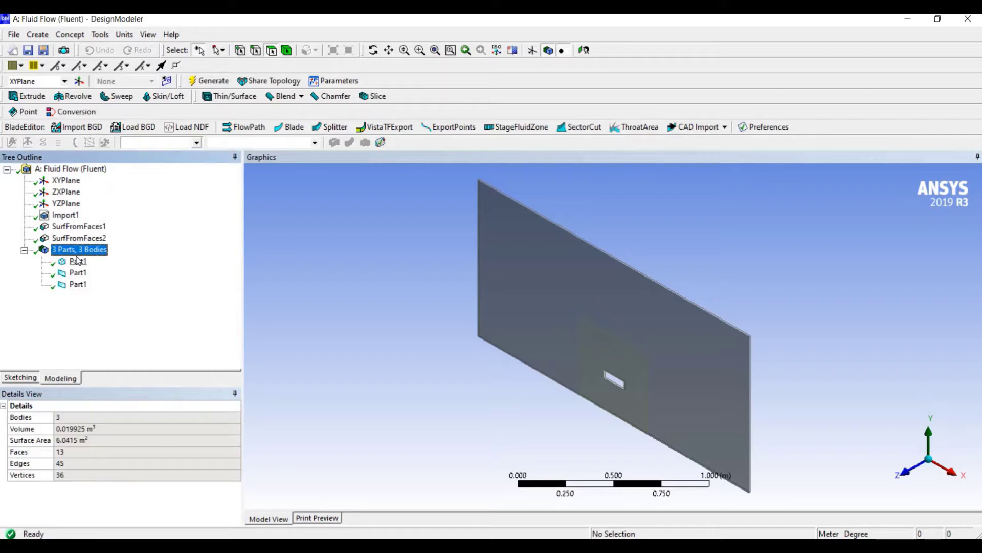
Step: Suppress the solid body and combine the two surface bodies into one new part
right_click(79, 261)
click(100, 290)
click(78, 272)
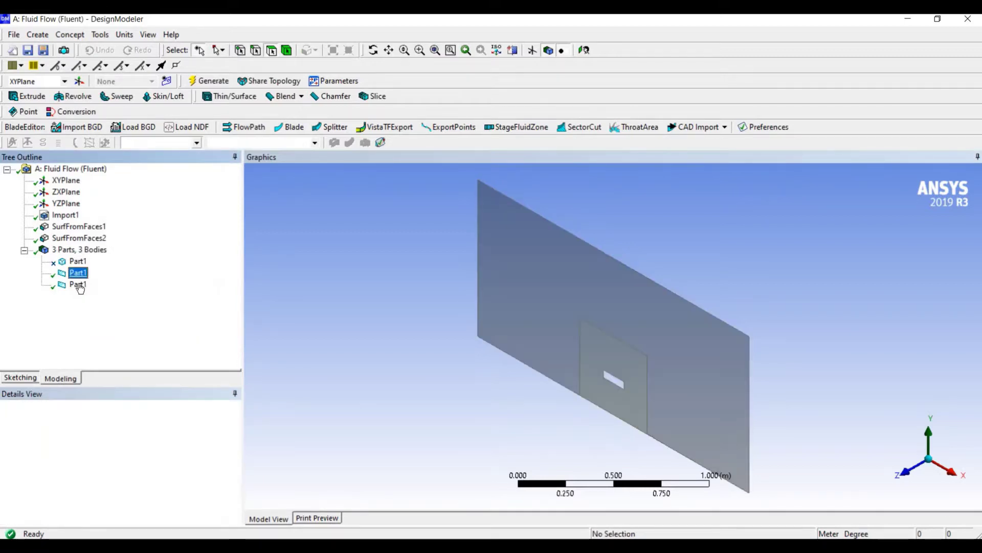
ctrl+click(79, 285)
right_click(81, 288)
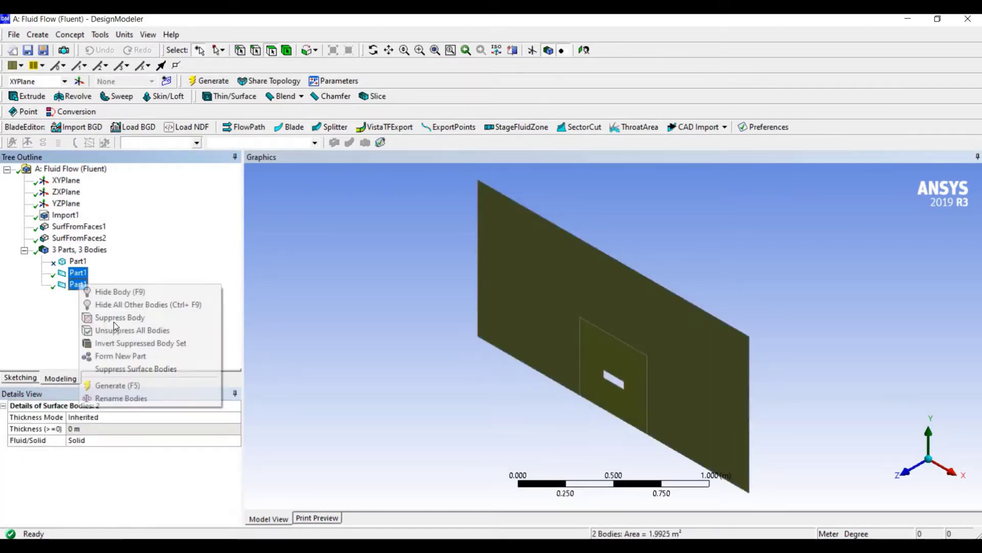
click(120, 355)
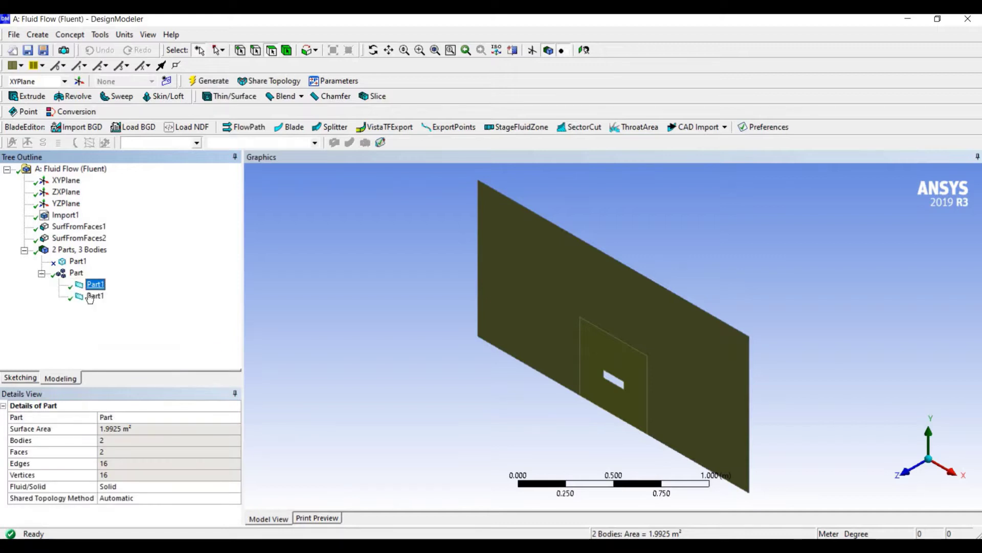
click(94, 296)
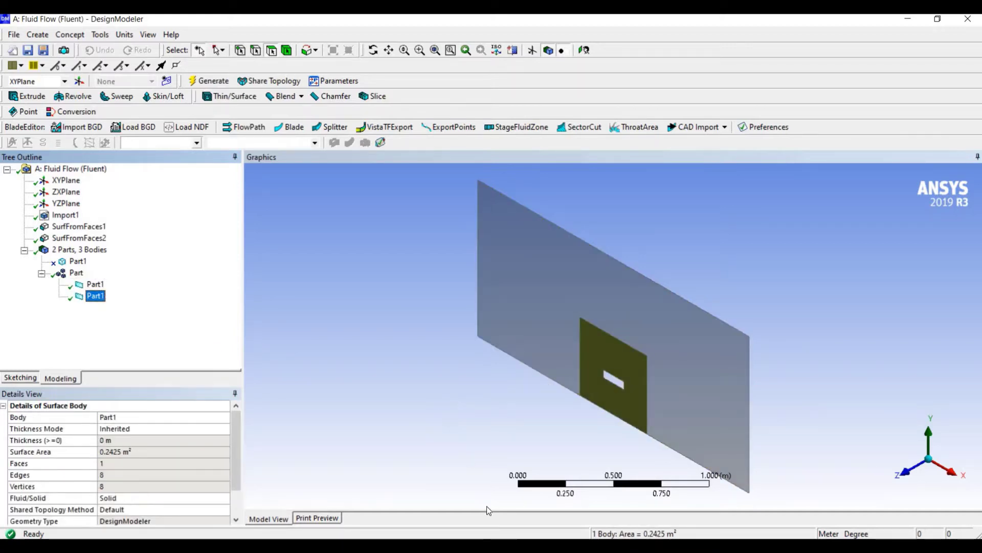
Step: Switch to Workbench, set the geometry's Analysis Type to 2D and update the Geometry cell
key(alt+Tab)
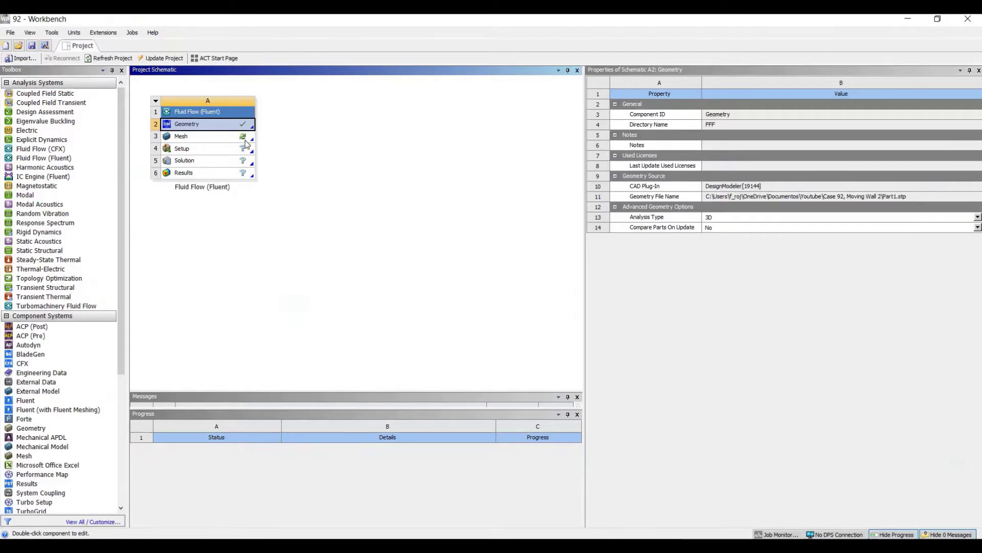
click(247, 145)
click(192, 125)
click(976, 217)
key(Return)
right_click(199, 130)
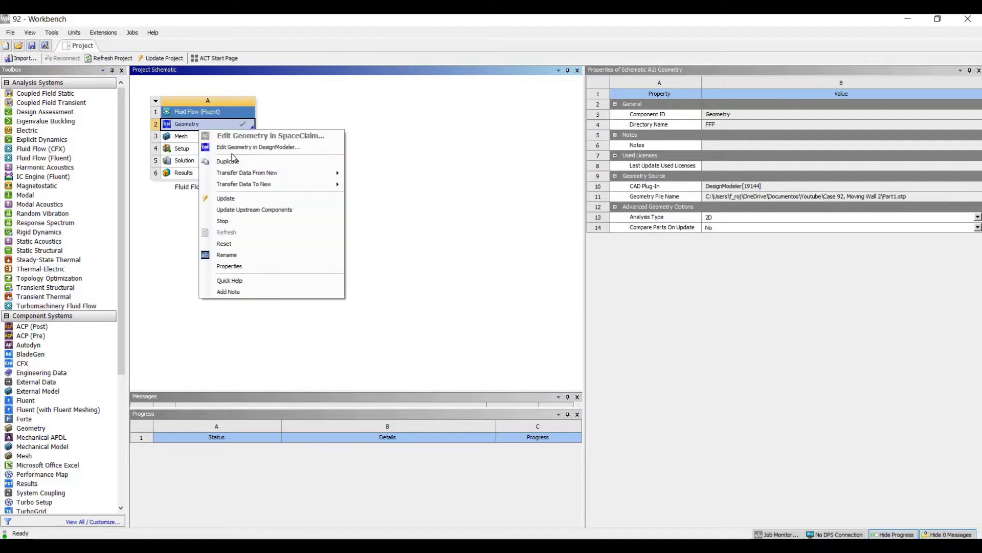
click(227, 197)
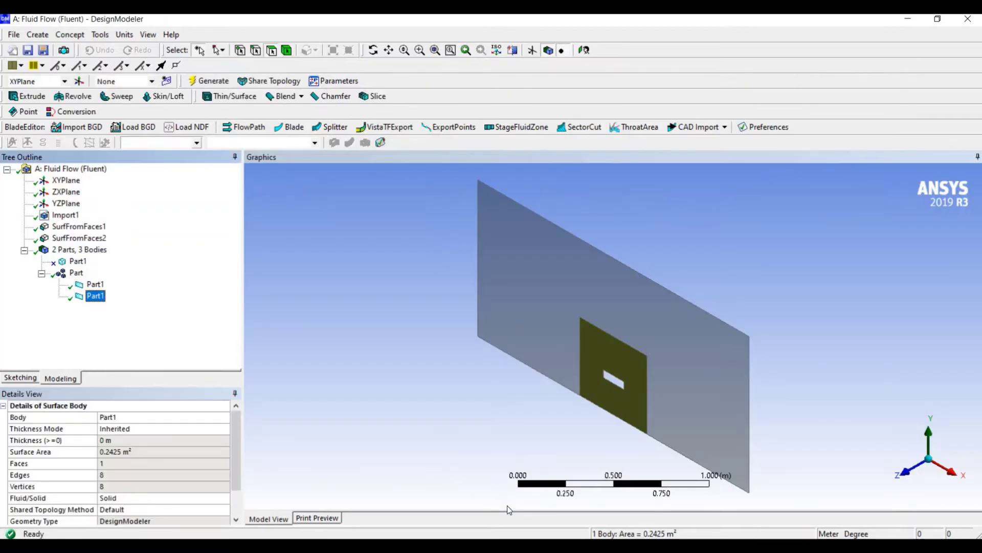
Step: Switch to the Meshing application, close the Usage Tips and expand the geometry to show both surface bodies
click(588, 435)
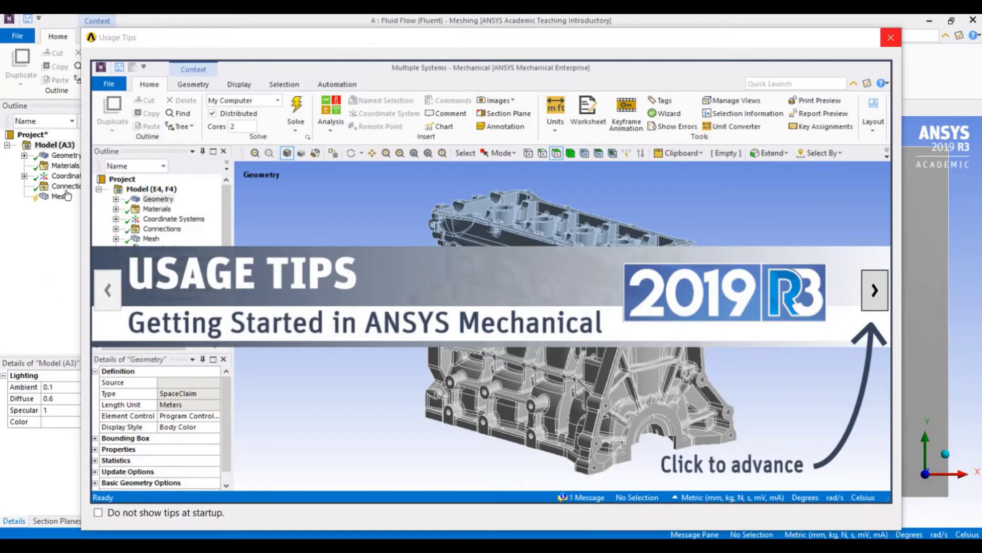
click(890, 38)
click(58, 197)
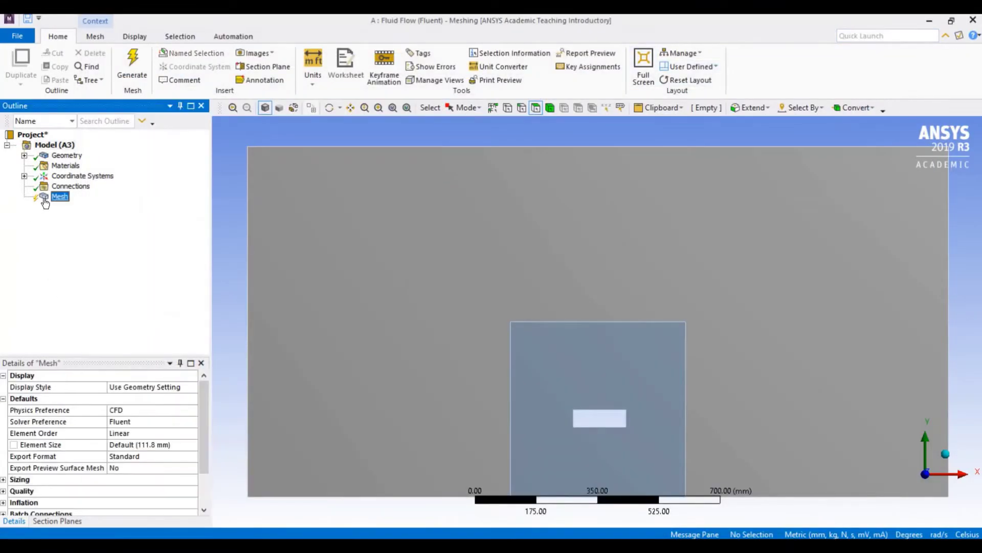
click(24, 155)
click(41, 165)
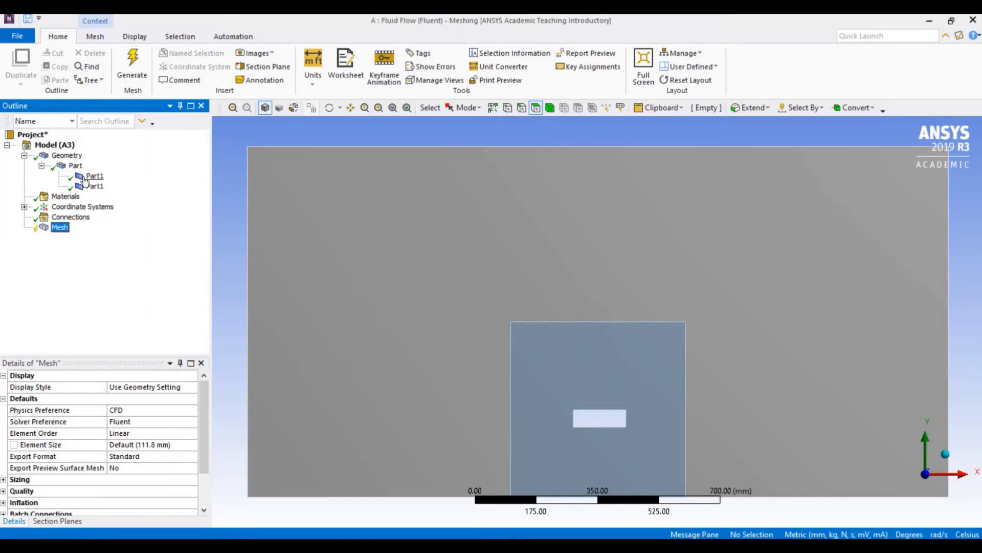
Step: Set the thickness of both surface bodies to 0 mm
click(93, 176)
click(127, 422)
text(0)
key(Return)
click(93, 187)
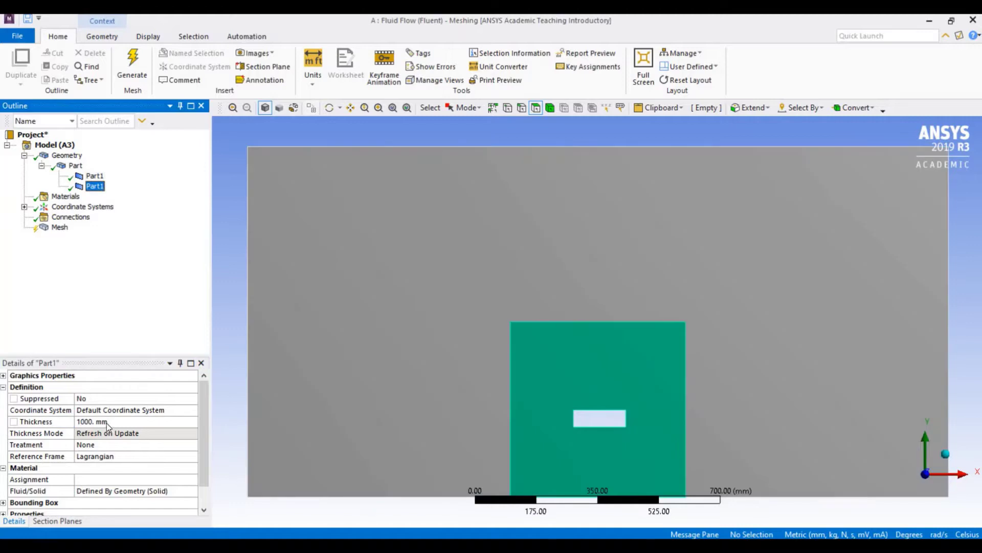
click(127, 421)
text(0)
key(Return)
click(94, 176)
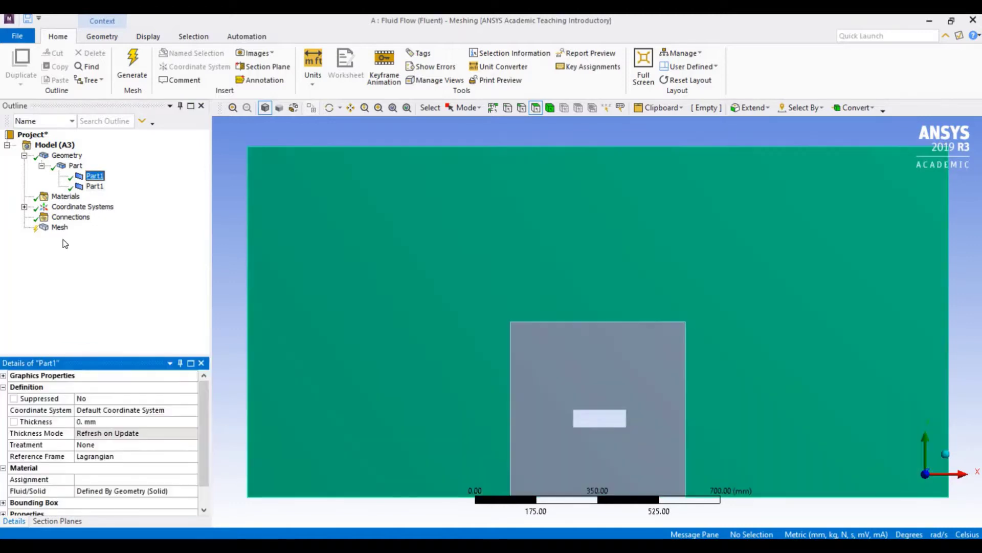
Step: Insert a mesh method and scope it to the outer surface body
click(59, 228)
right_click(60, 229)
mouse_move(123, 237)
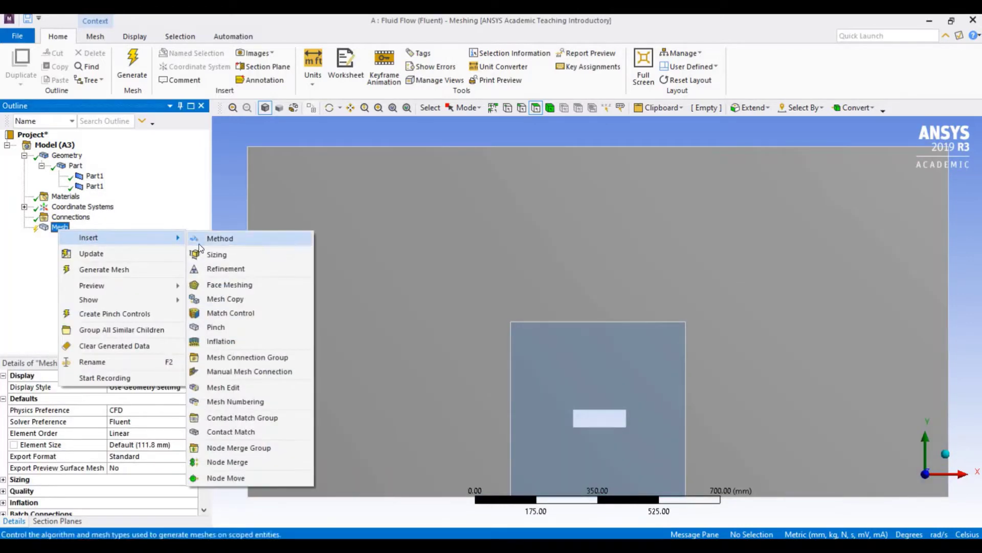
click(267, 238)
click(267, 241)
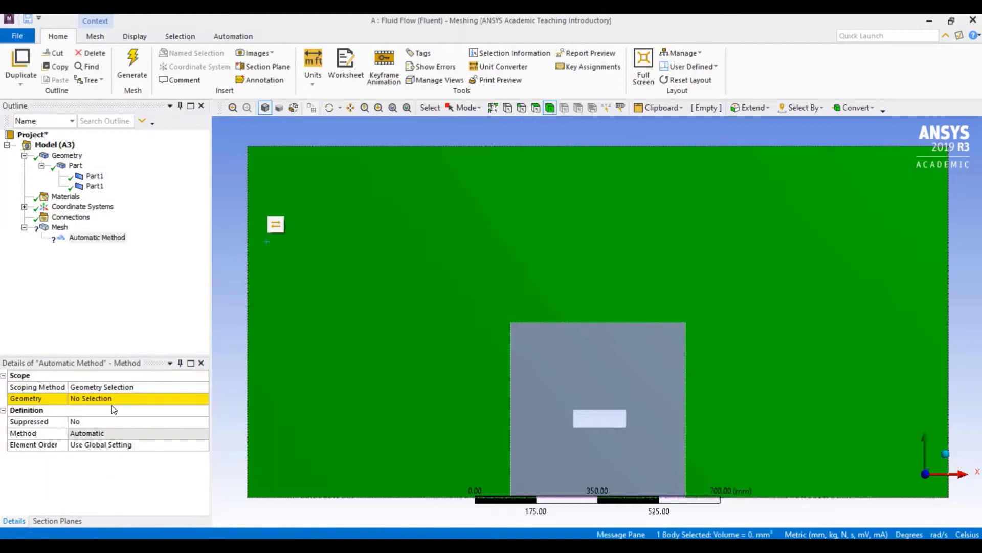
click(99, 398)
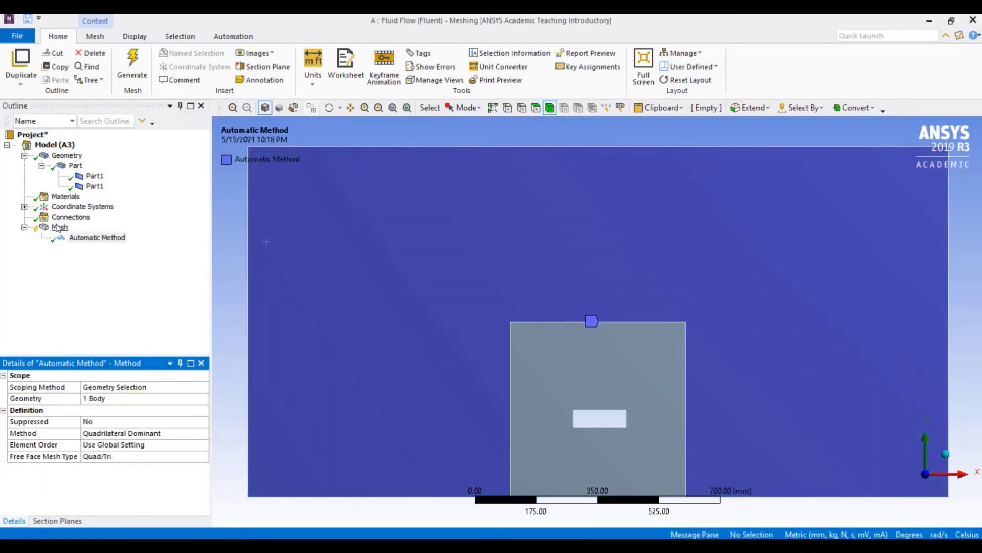
Step: Insert a second mesh method and scope it to the inner surface body around the hole
right_click(60, 228)
mouse_move(126, 234)
click(210, 234)
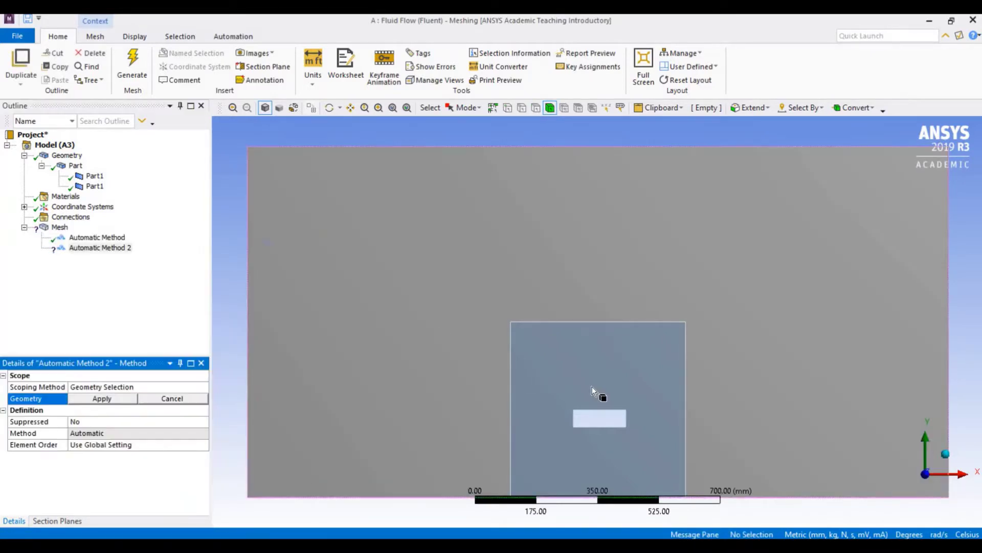
click(591, 386)
click(134, 398)
Step: Change the inner body's mesh method to MultiZone Quad/Tri with a Program Controlled surface mesh method
click(95, 237)
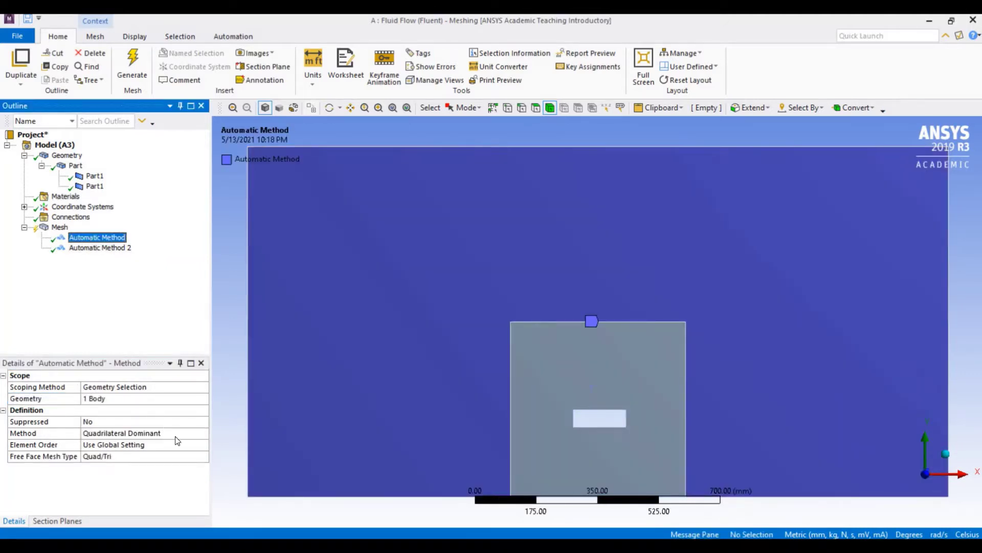
click(191, 432)
click(204, 445)
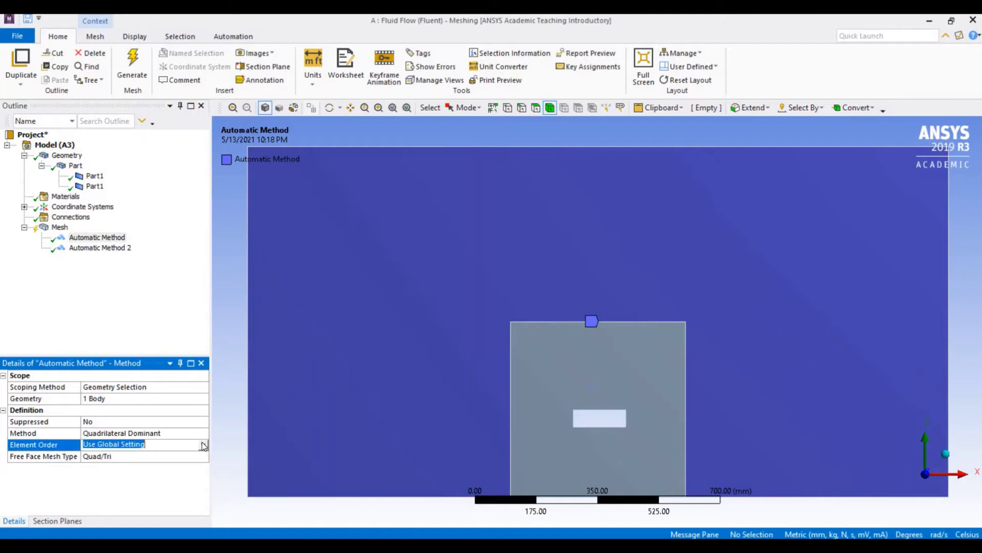
click(94, 248)
click(187, 436)
click(203, 433)
click(160, 459)
click(192, 445)
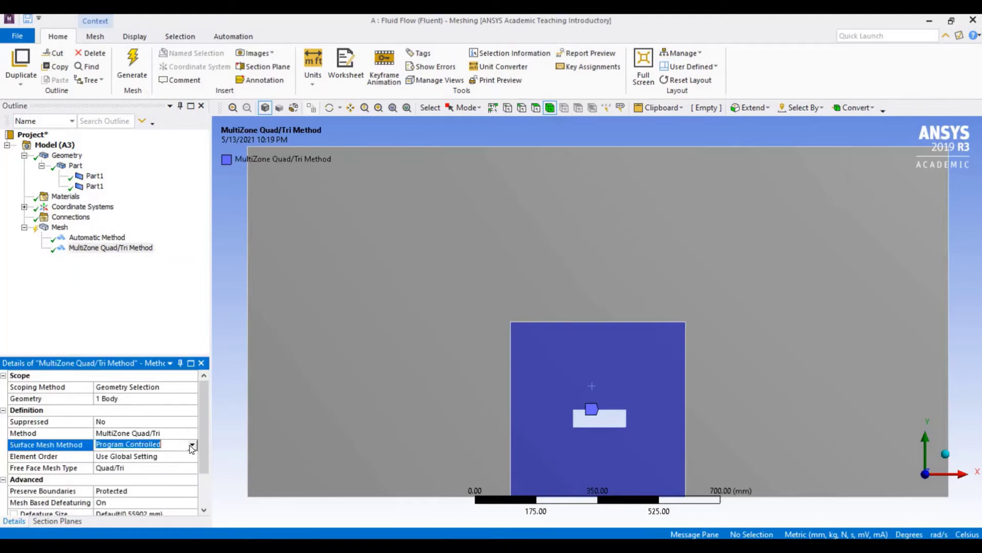
click(193, 445)
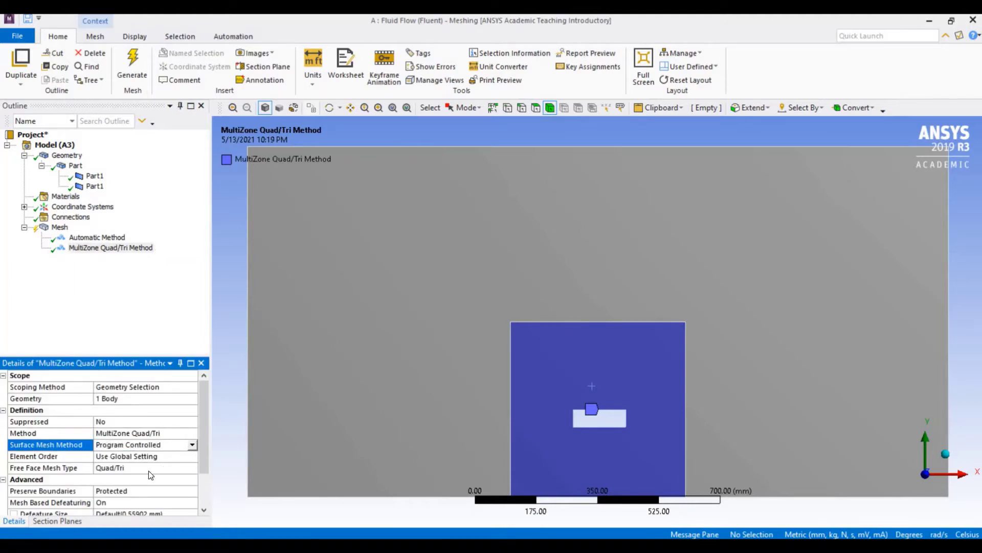
Step: Add a body sizing on both surface bodies with an element size of 8 mm
click(66, 235)
click(59, 227)
right_click(59, 226)
mouse_move(95, 236)
click(224, 253)
key(ctrl+a)
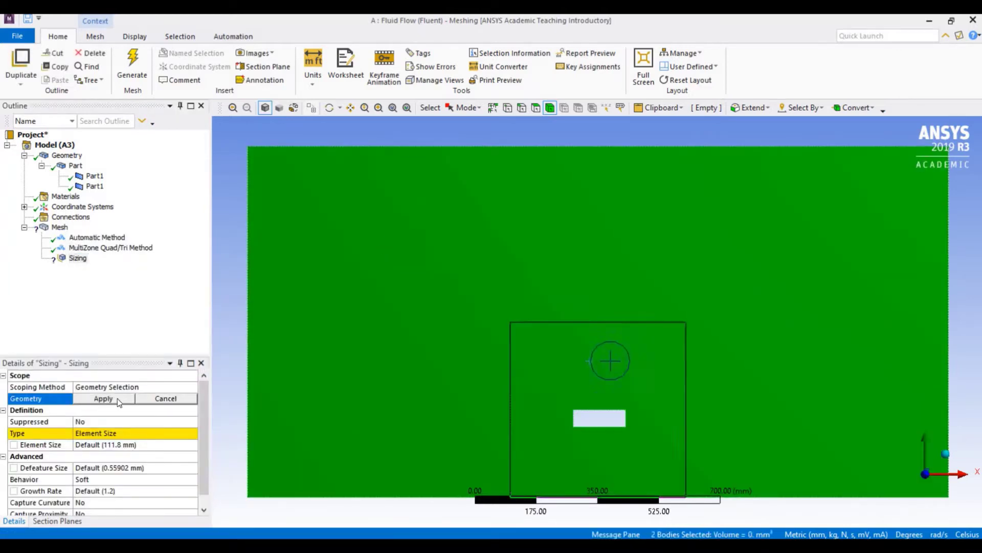
click(110, 398)
click(116, 444)
text(8)
key(Return)
Step: Create a named selection called Exterior from the outer face
click(535, 108)
click(560, 239)
right_click(560, 239)
click(624, 500)
text(Exte)
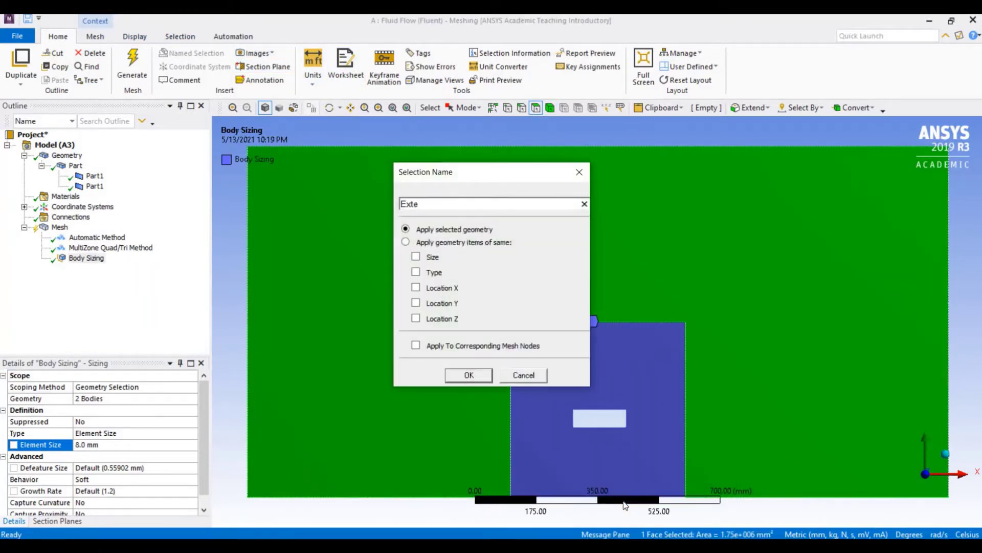
key(Return)
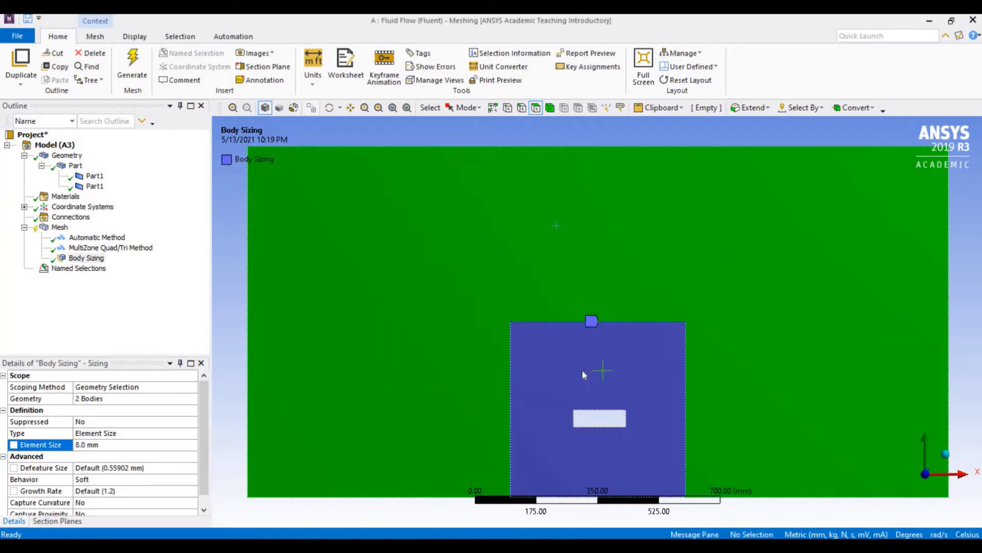
Step: Create a named selection called Interior from the inner face and expand the Named Selections list
click(583, 371)
right_click(583, 371)
click(625, 332)
text(Interior)
key(Return)
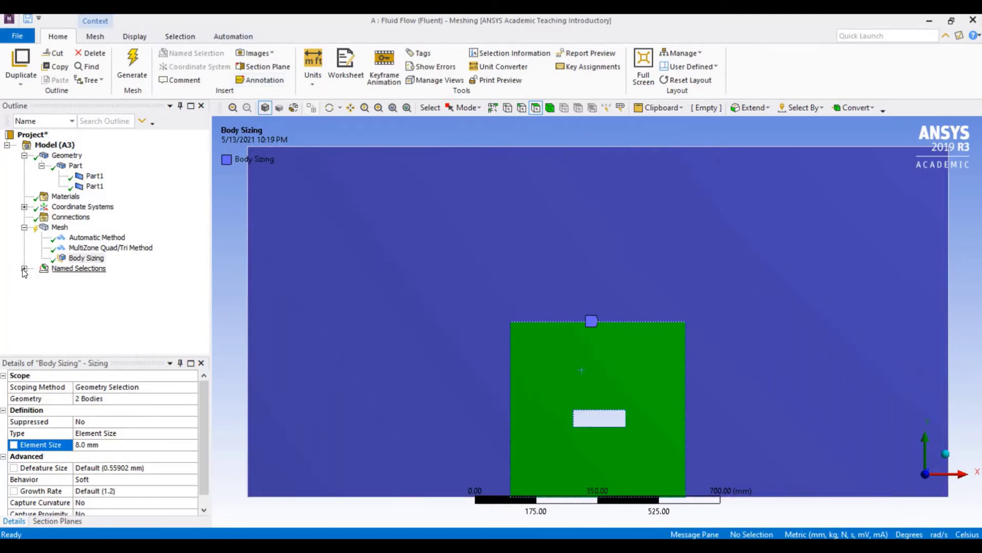
click(24, 268)
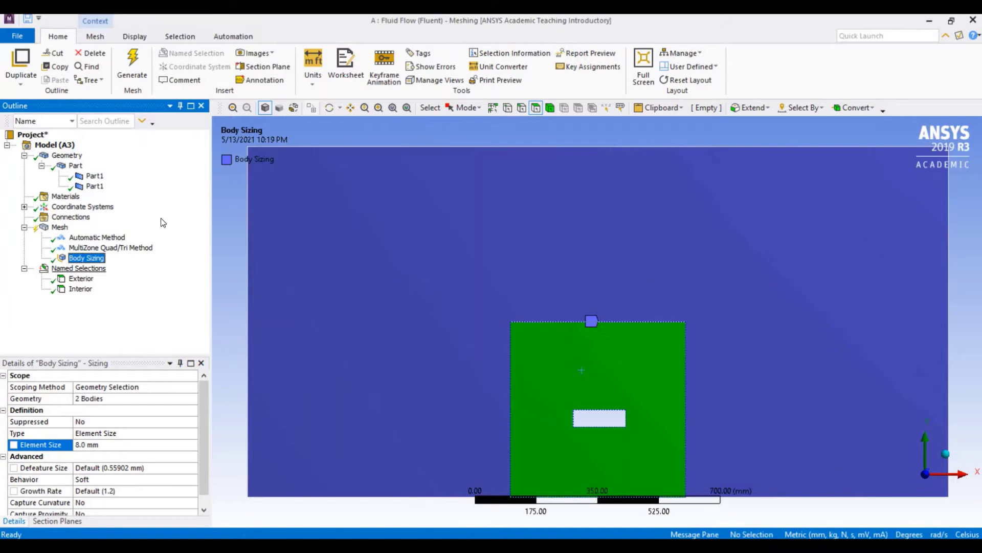
Step: Create a named selection called Outlet from the upper edge of the outer domain
click(522, 108)
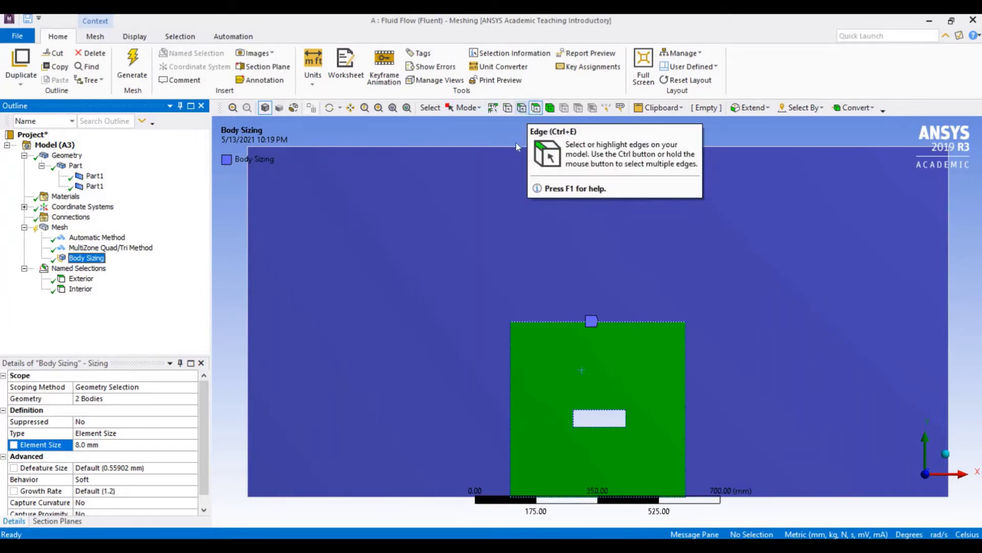
click(516, 147)
right_click(600, 382)
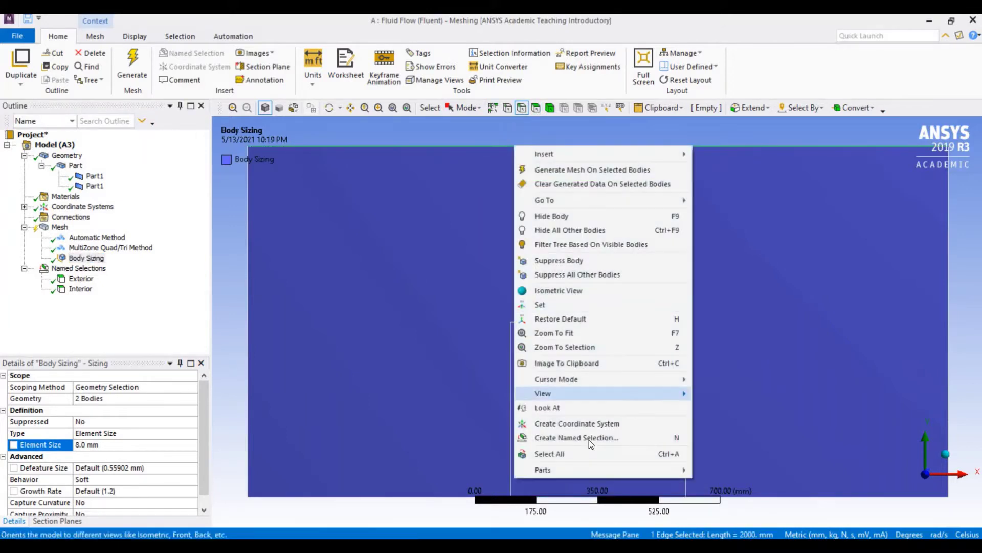
click(589, 438)
text(Outle)
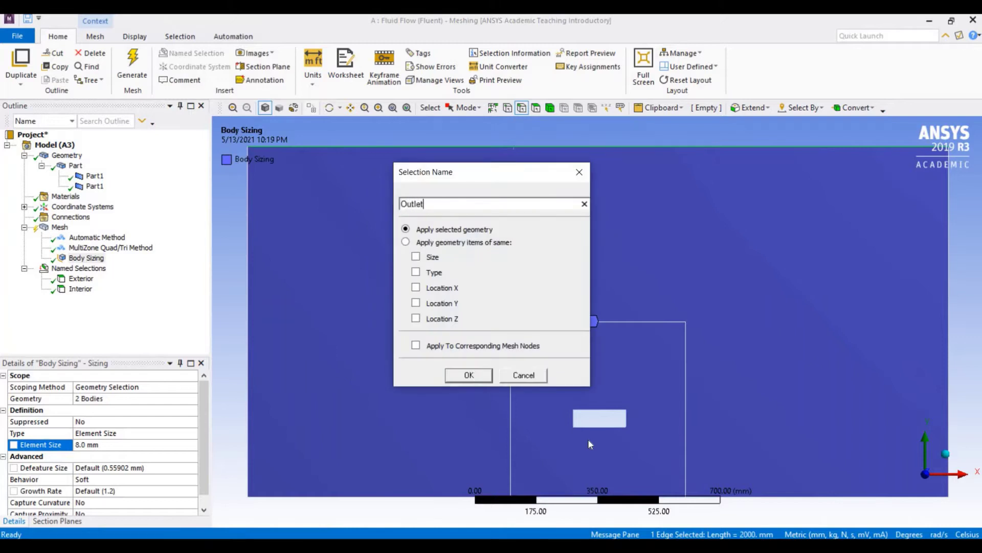
text(t)
key(Return)
Step: Create a named selection called Moving Wall from the four edges of the small rectangular cutout
click(590, 427)
ctrl+click(574, 419)
ctrl+click(625, 418)
ctrl+click(626, 410)
right_click(664, 389)
click(664, 382)
text(Wheel)
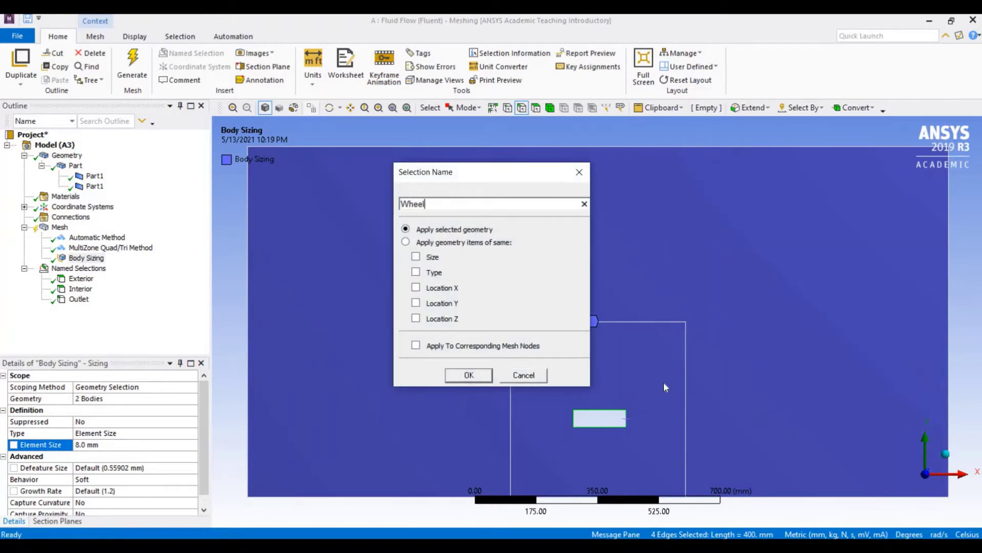
key(BackSpace)
key(BackSpace)
key(BackSpace)
key(BackSpace)
text(Moving W)
key(Return)
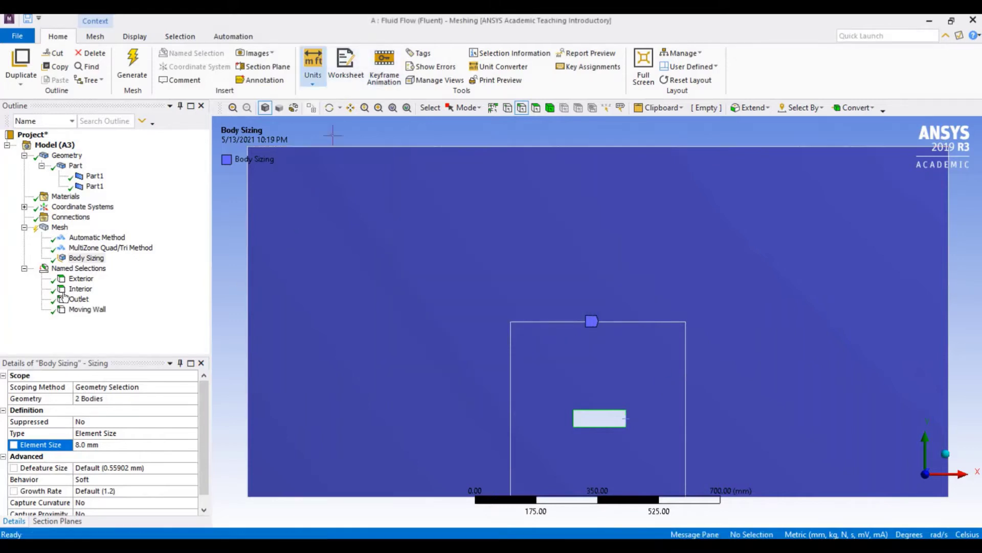
Step: Generate the mesh and expand its node and element statistics
click(63, 228)
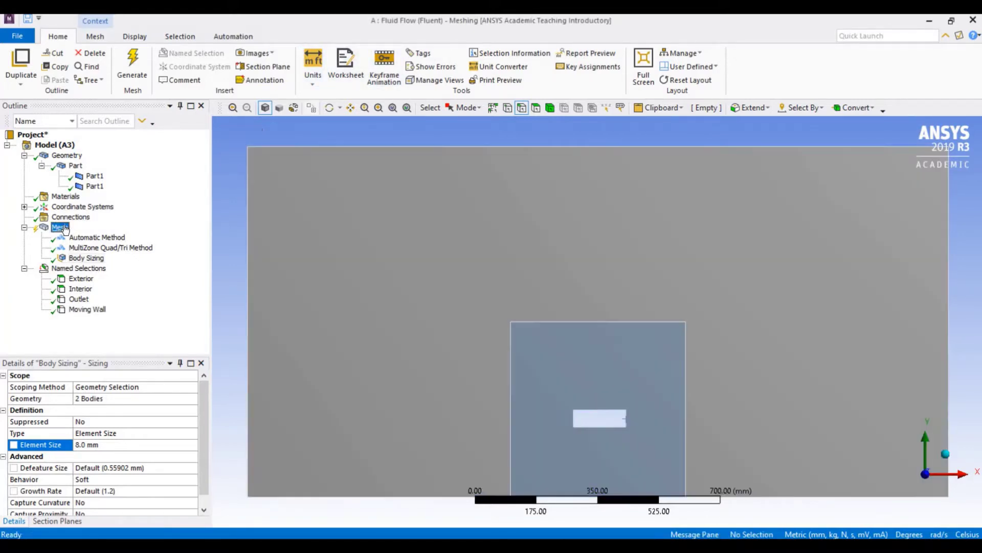
click(140, 60)
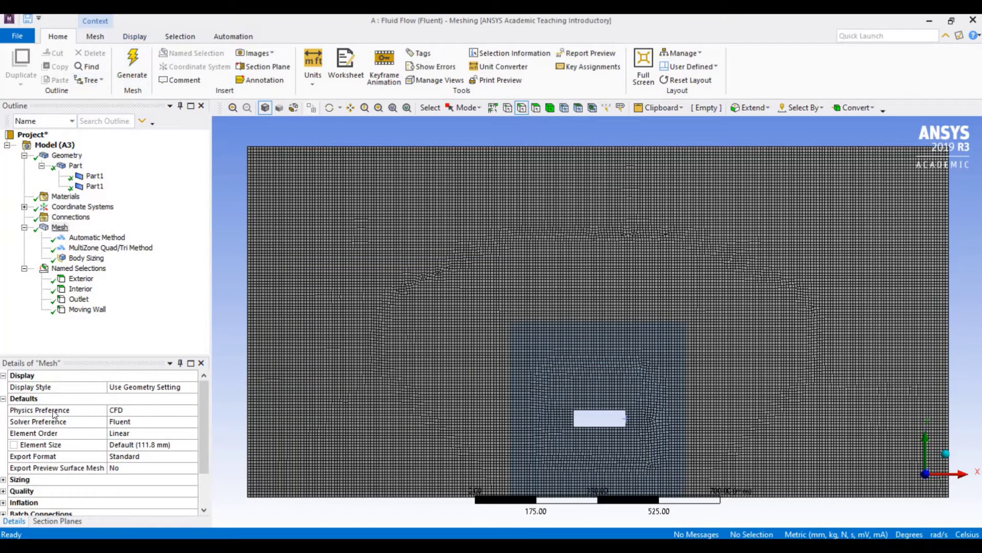
click(63, 227)
scroll(4, 501, down, 2)
click(4, 502)
scroll(100, 413, down, 1)
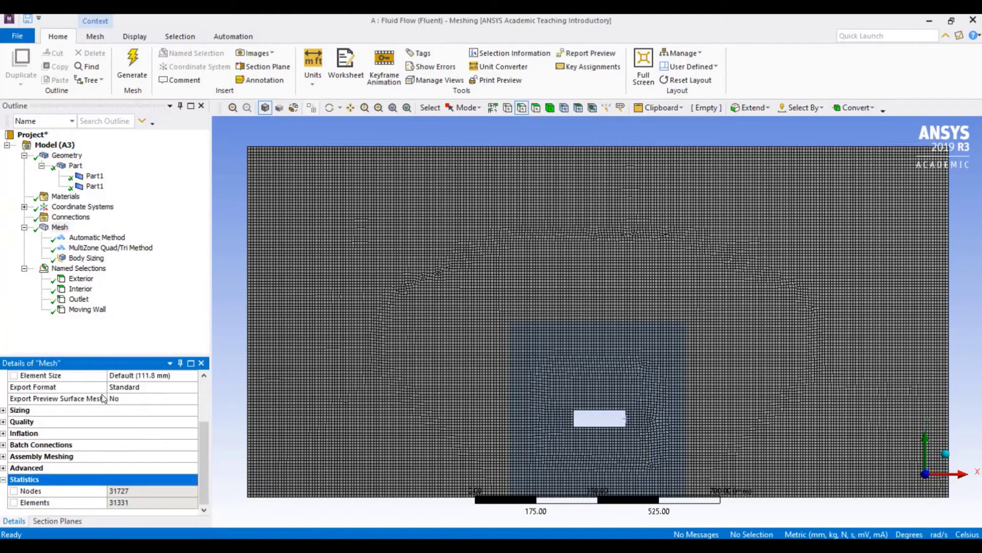
Step: Review the settings of the body sizing and of both mesh methods
click(84, 258)
key(Up)
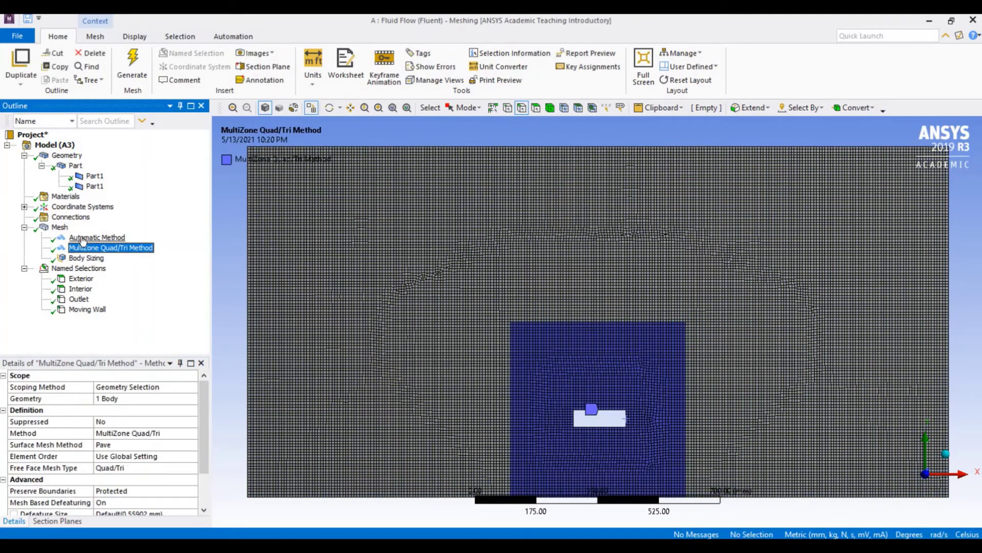
key(Up)
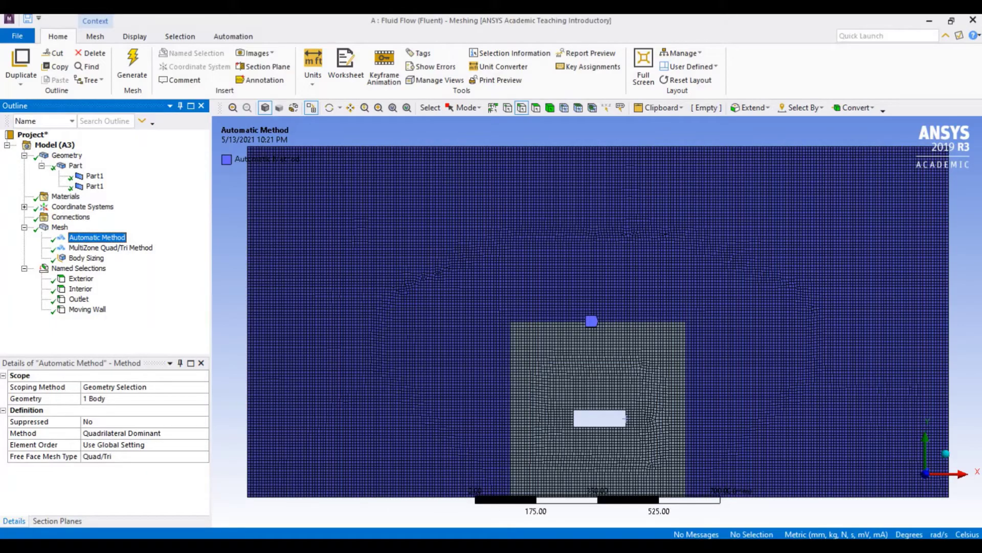
Step: Switch to Workbench and update the Mesh cell of the Fluid Flow (Fluent) system
key(alt+Tab)
right_click(232, 137)
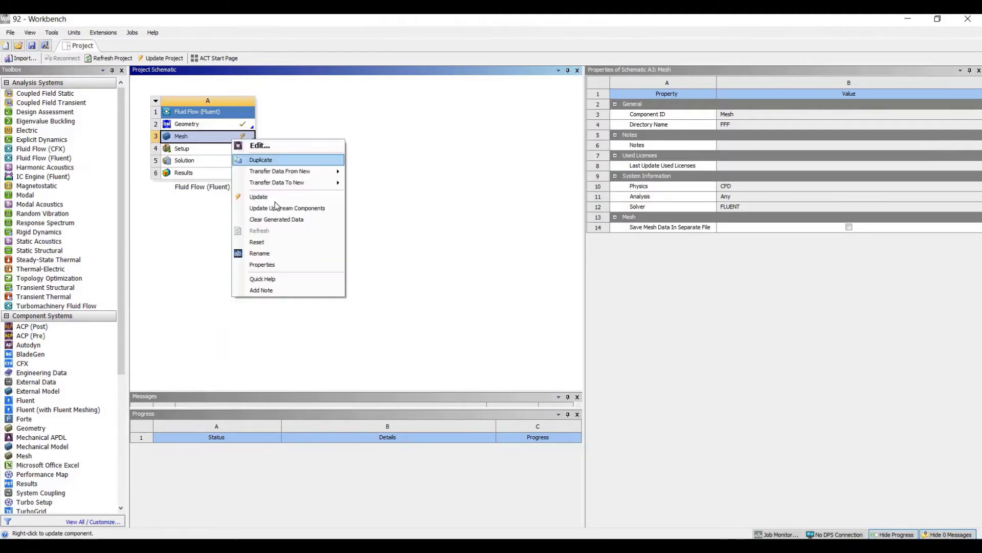
click(274, 198)
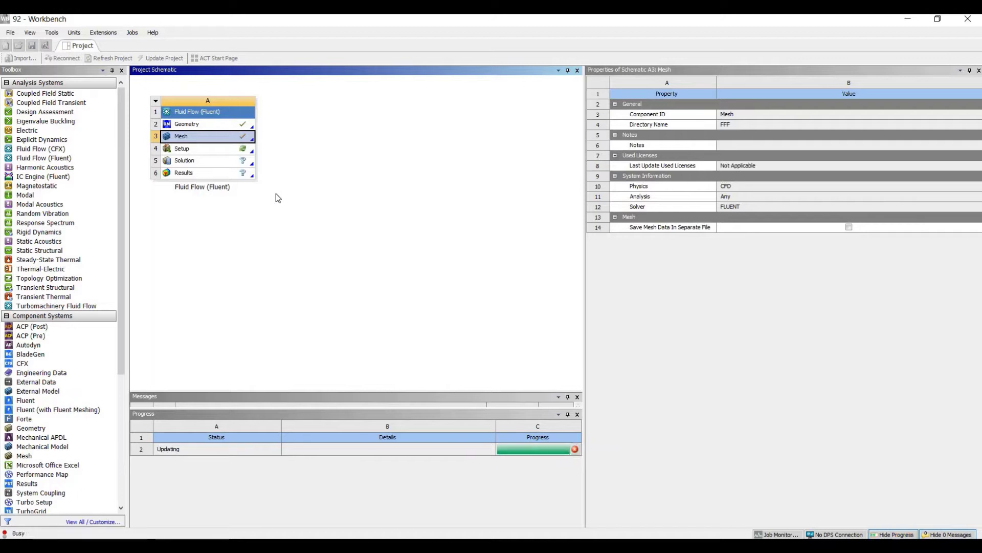
Step: Open the Setup cell and launch Fluent in double precision, running parallel on the local machine with 2 solver processes
click(182, 149)
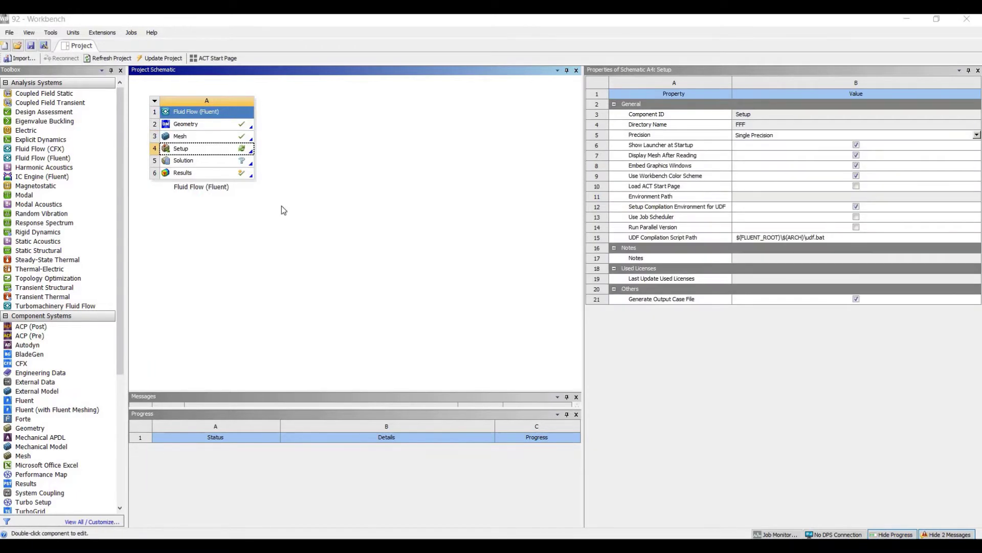
double_click(203, 149)
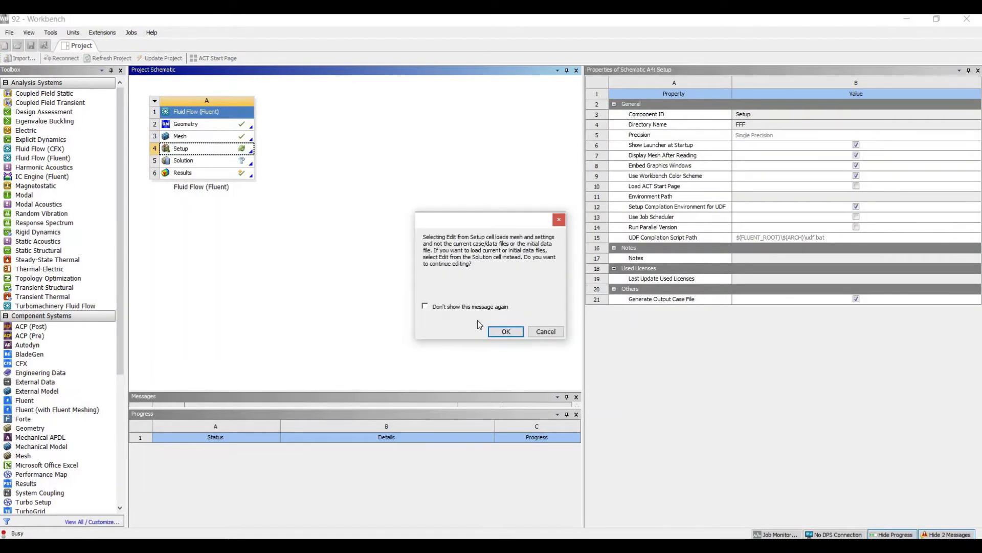
click(505, 331)
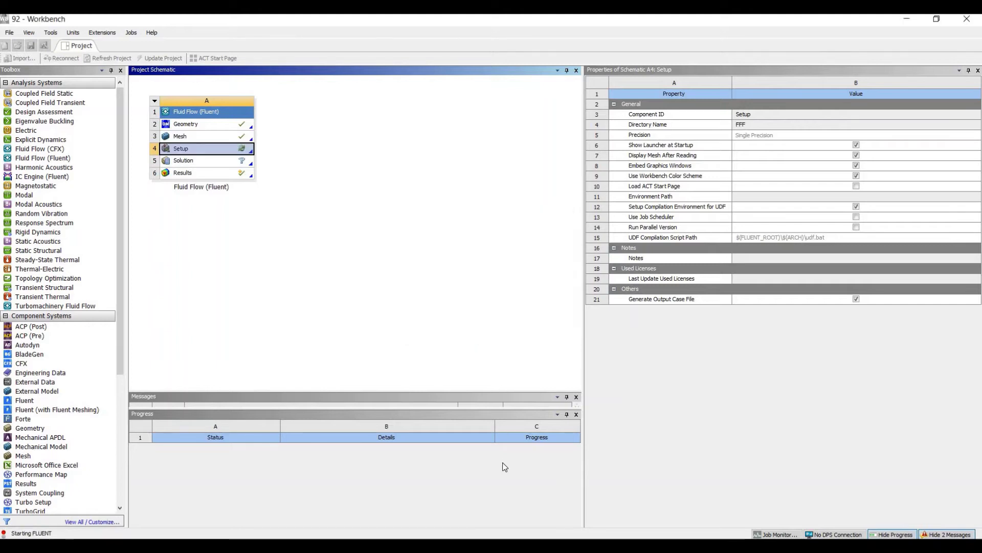
click(528, 291)
double_click(530, 322)
text(2)
click(527, 230)
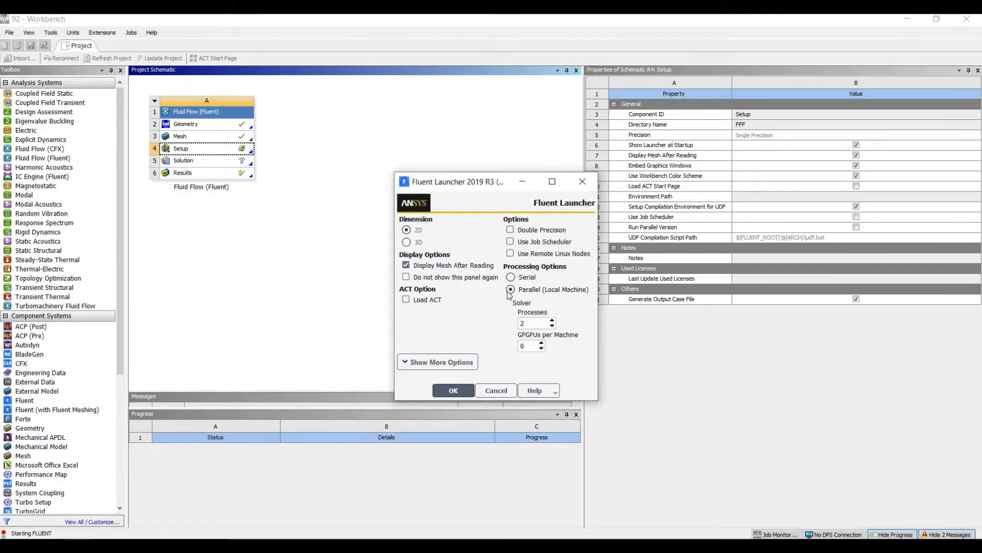
click(444, 394)
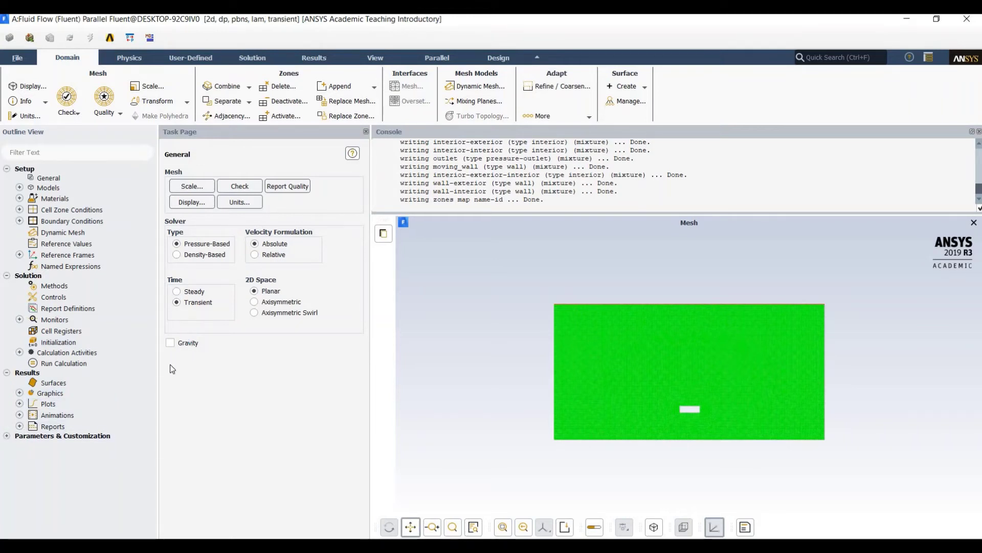
Step: Enable gravity with a Y acceleration of -9.81 m/s2
click(169, 342)
key(BackSpace)
text(-9.81)
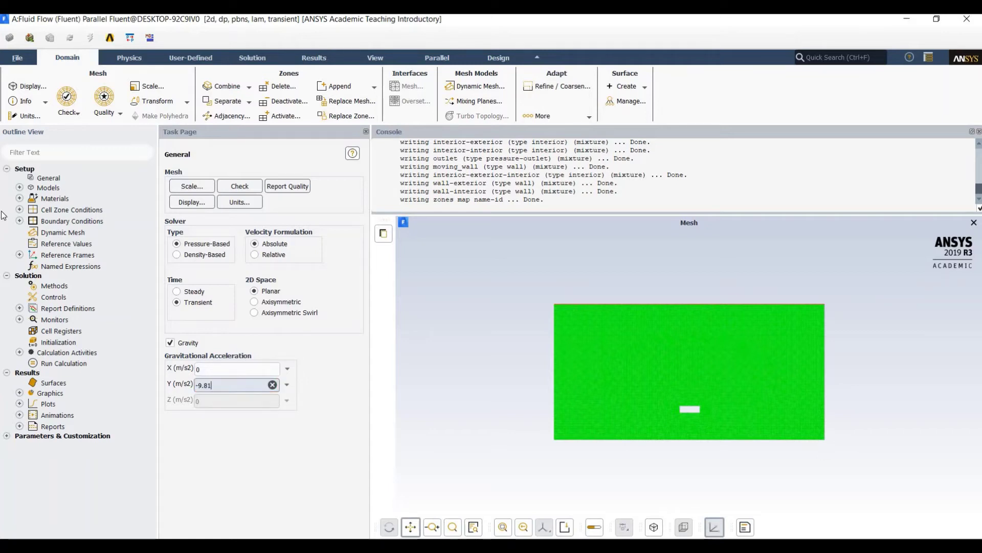
Step: Set the viscous model to Standard k-epsilon
click(19, 188)
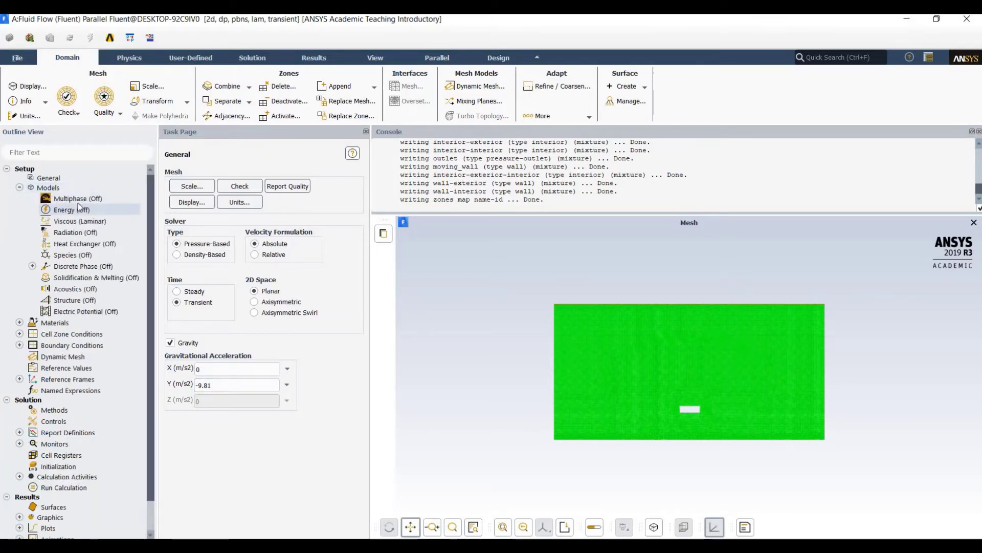
click(82, 221)
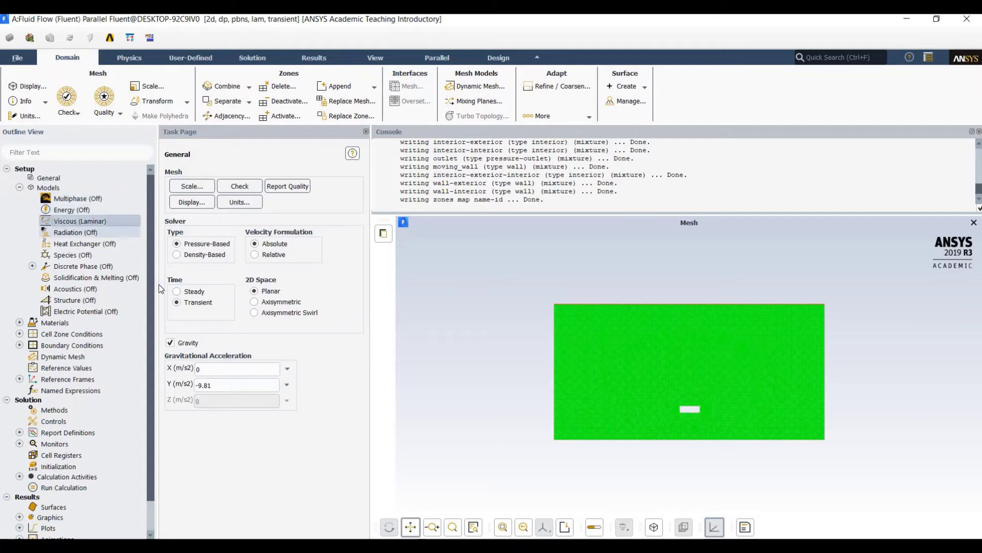
click(207, 283)
click(271, 460)
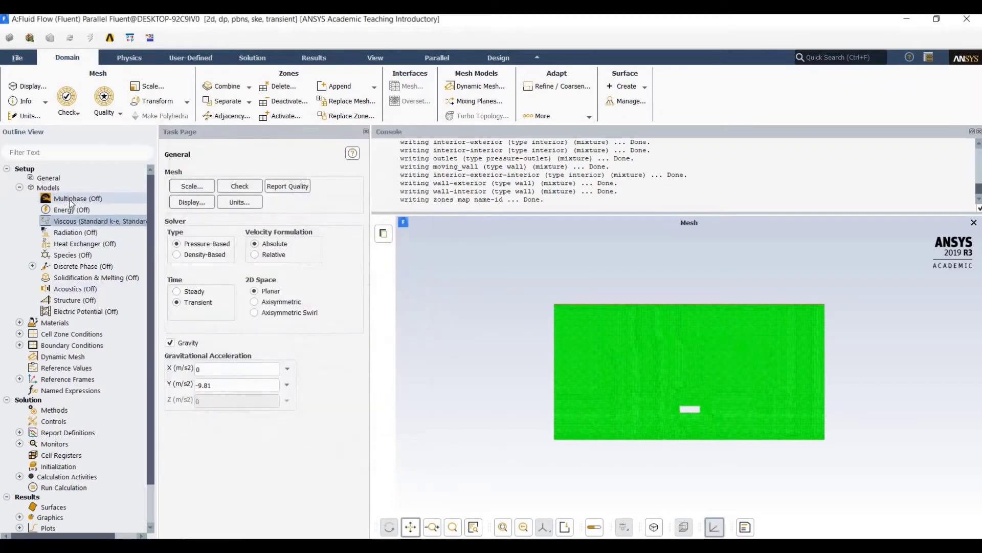
Step: Enable the Volume of Fluid multiphase model with 2 Eulerian phases and Implicit Body Force
double_click(71, 199)
click(199, 321)
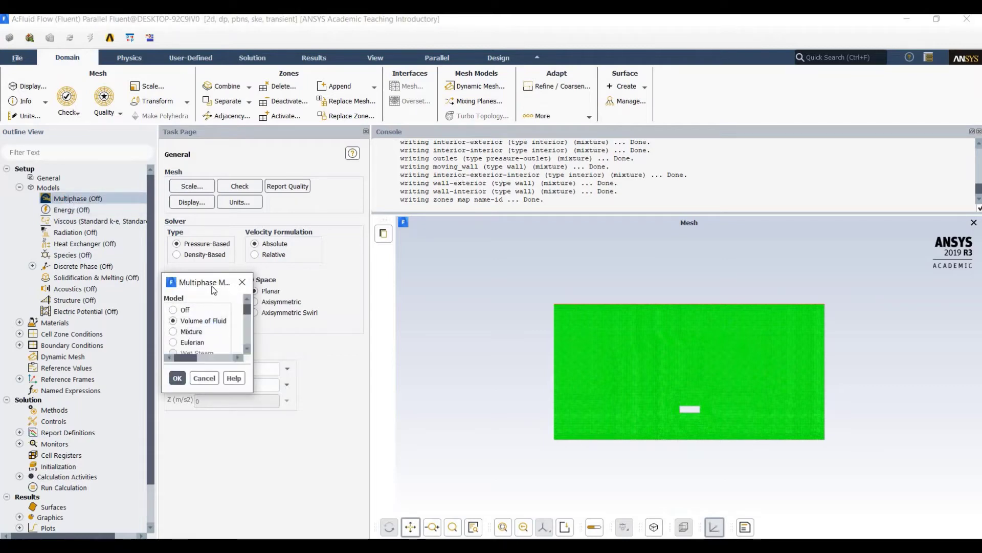
click(165, 413)
click(227, 439)
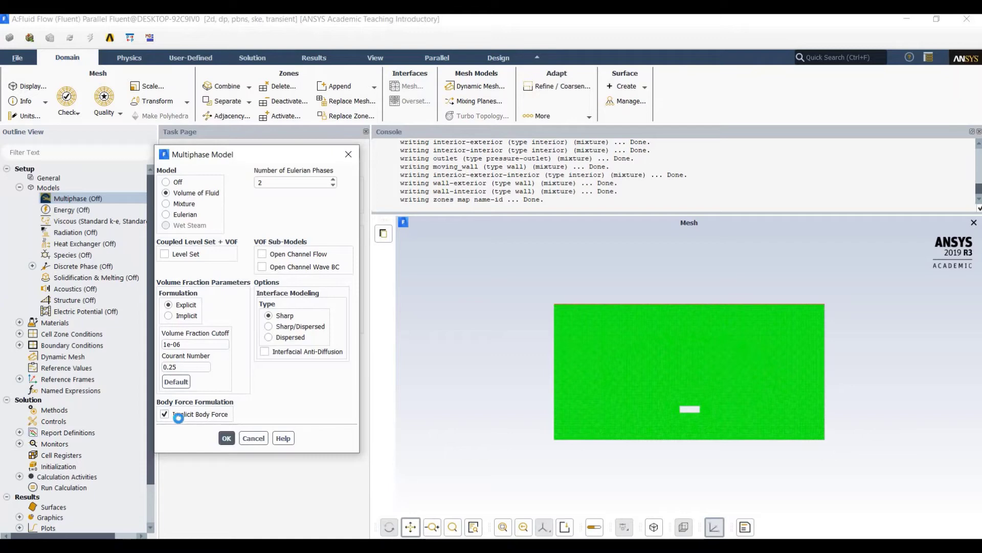
Step: Copy water-liquid (h2o<l>) from the Fluent database into the case's fluid materials
scroll(36, 427, down, 1)
scroll(37, 367, up, 1)
click(19, 323)
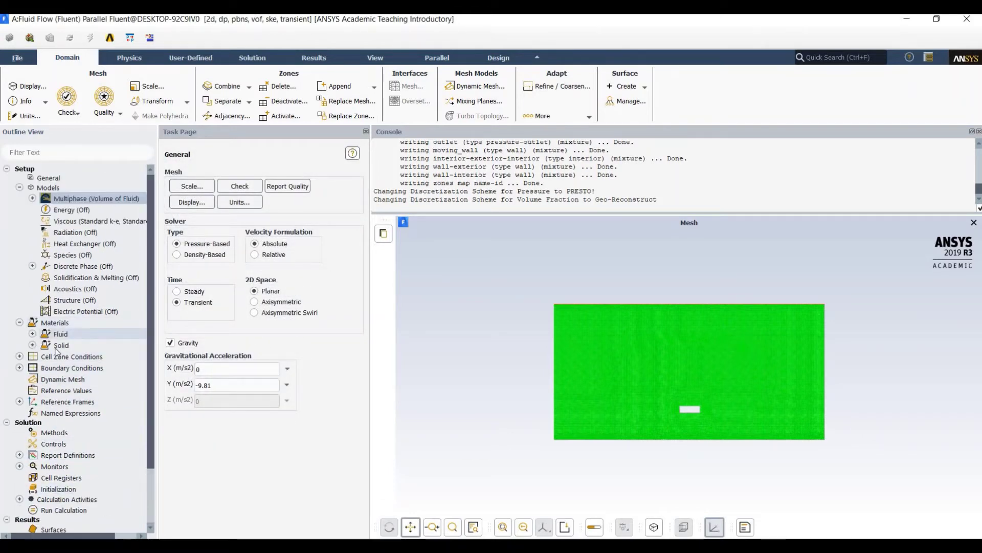
click(32, 334)
double_click(58, 348)
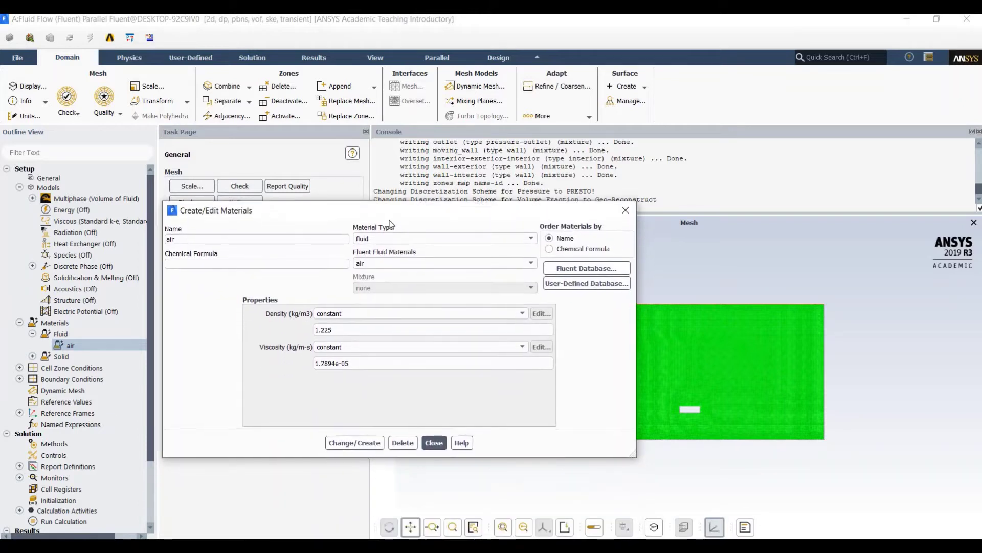
click(567, 267)
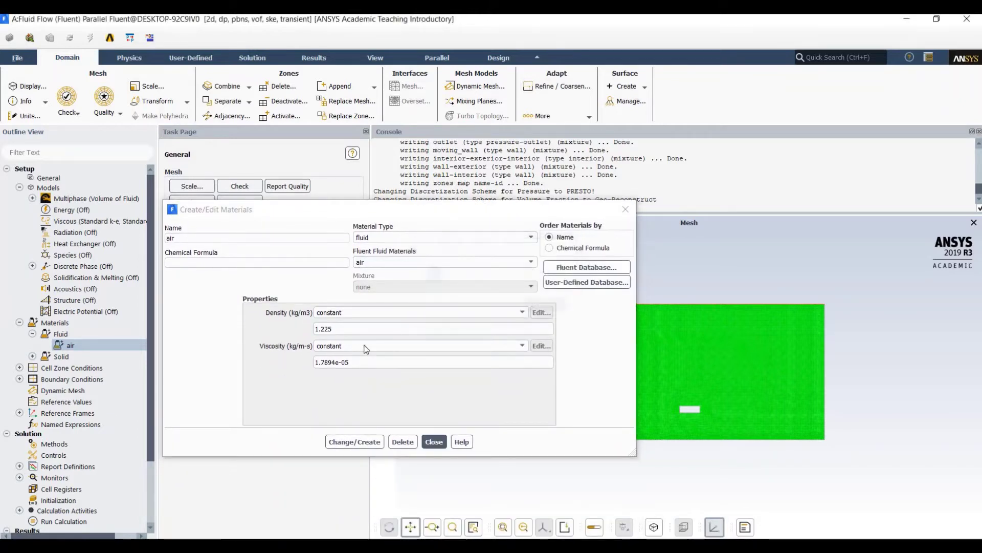
drag(349, 333, 349, 376)
click(205, 349)
click(381, 415)
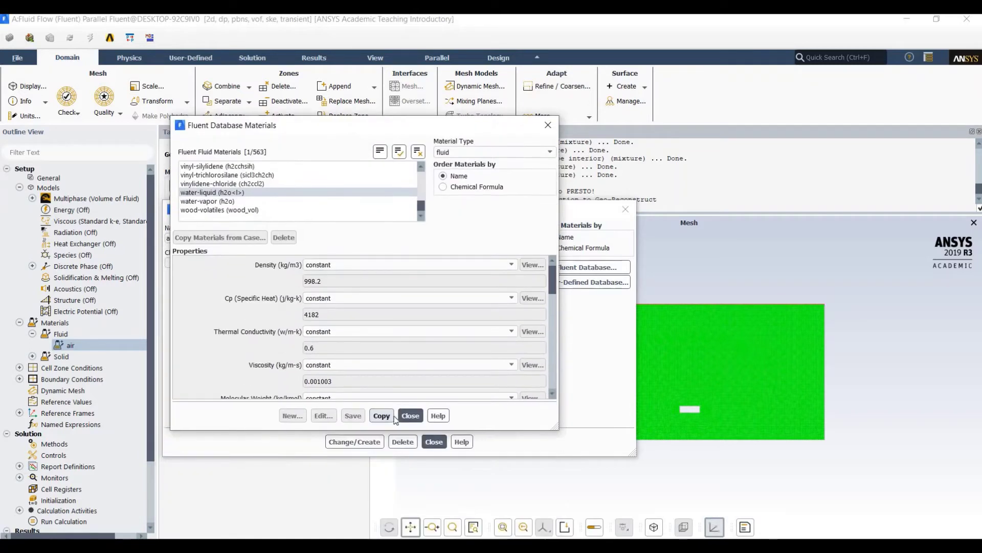
click(435, 442)
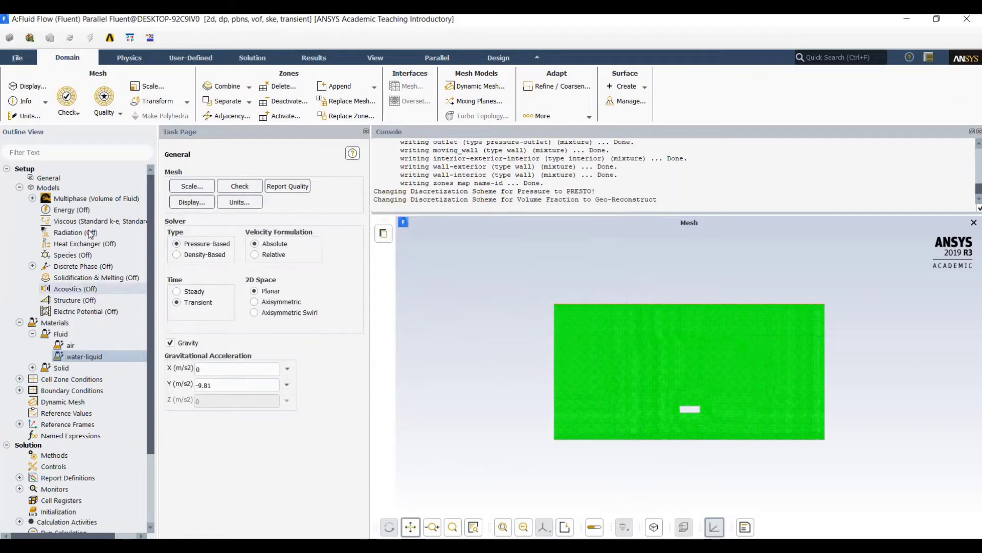
Step: Name the primary phase air and the secondary phase water
click(32, 198)
click(45, 209)
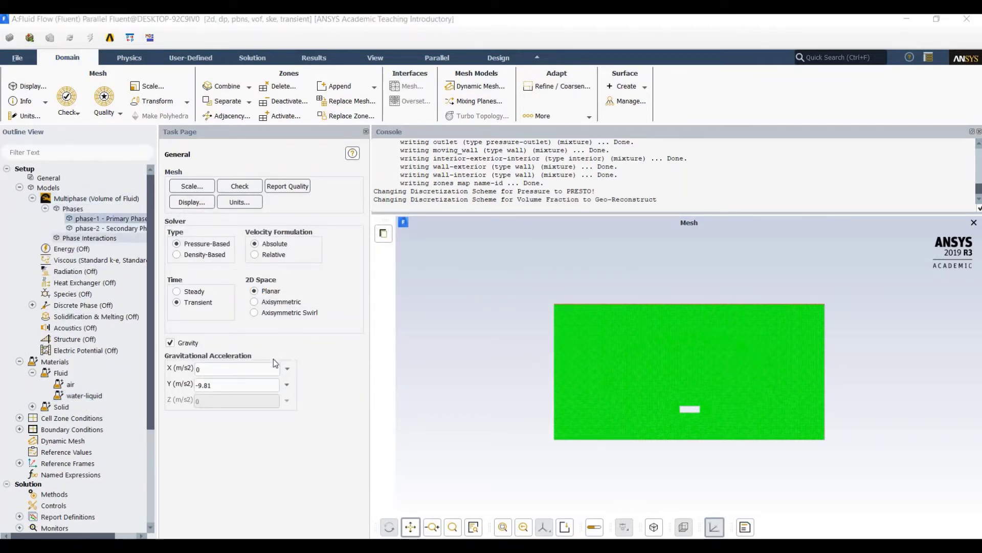
double_click(87, 219)
text(air)
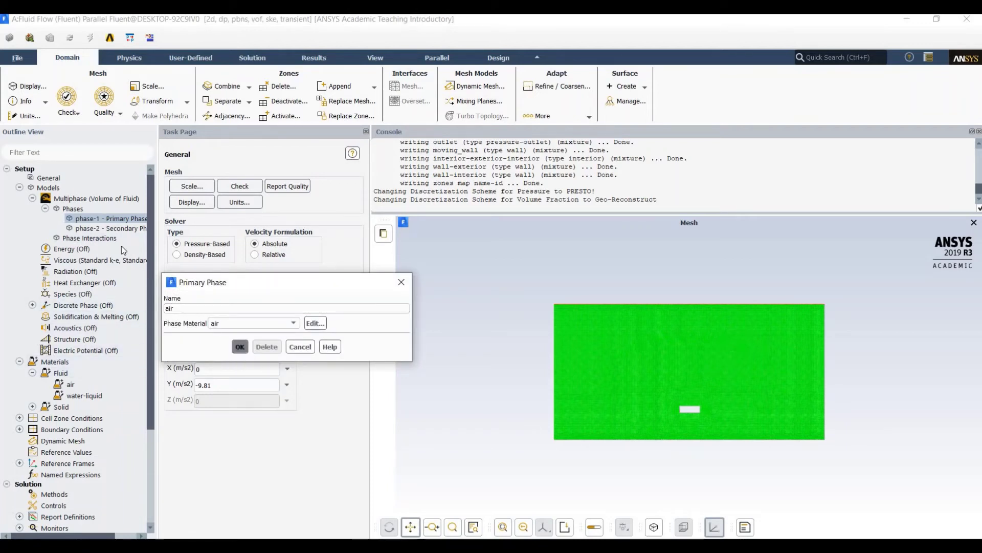
key(Return)
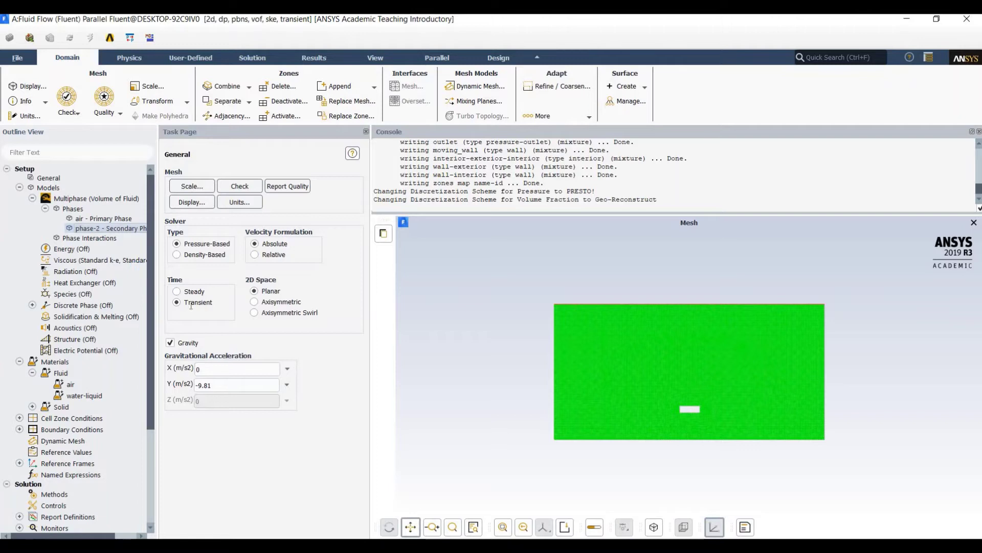
text(water)
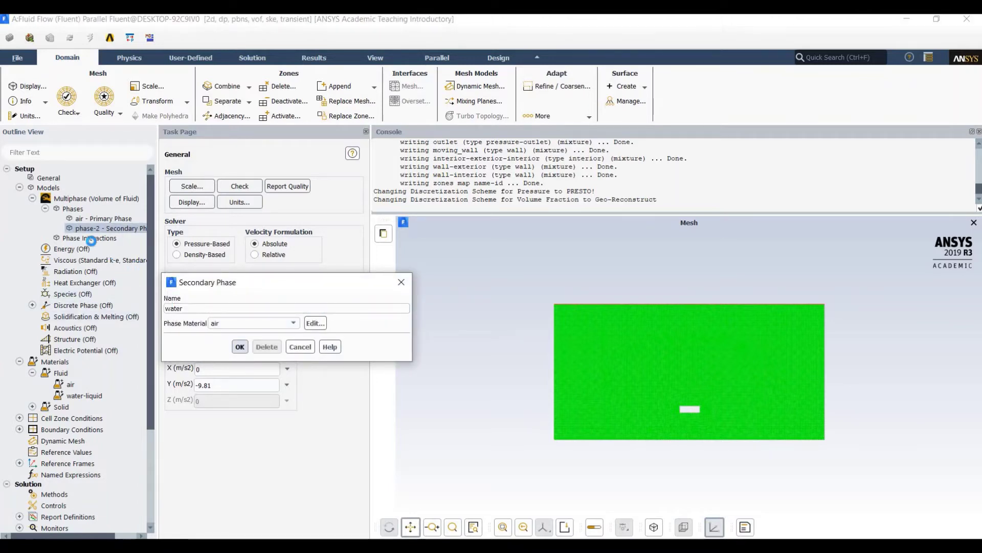
key(Return)
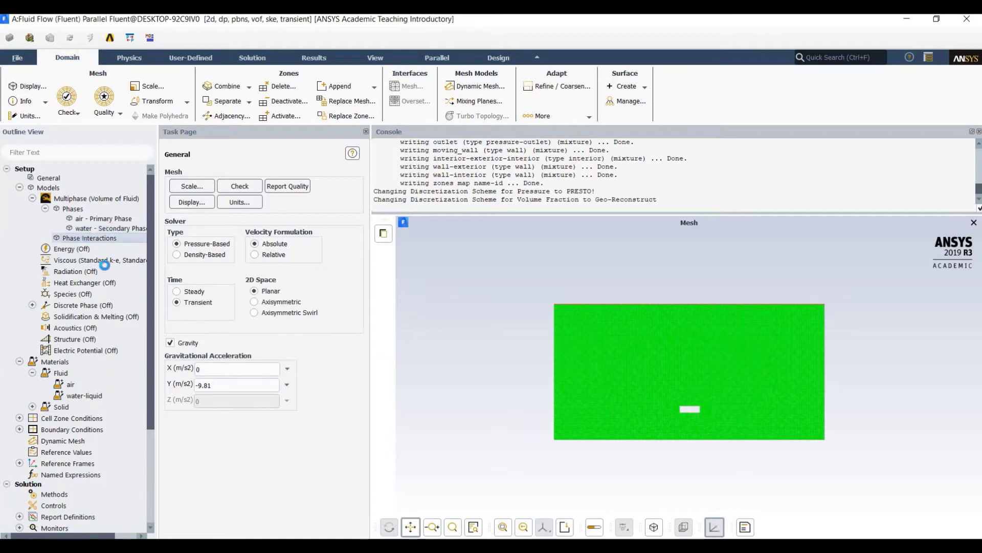
Step: Enable surface tension force modeling between water and air with a constant coefficient of 0.072 n/m
click(258, 306)
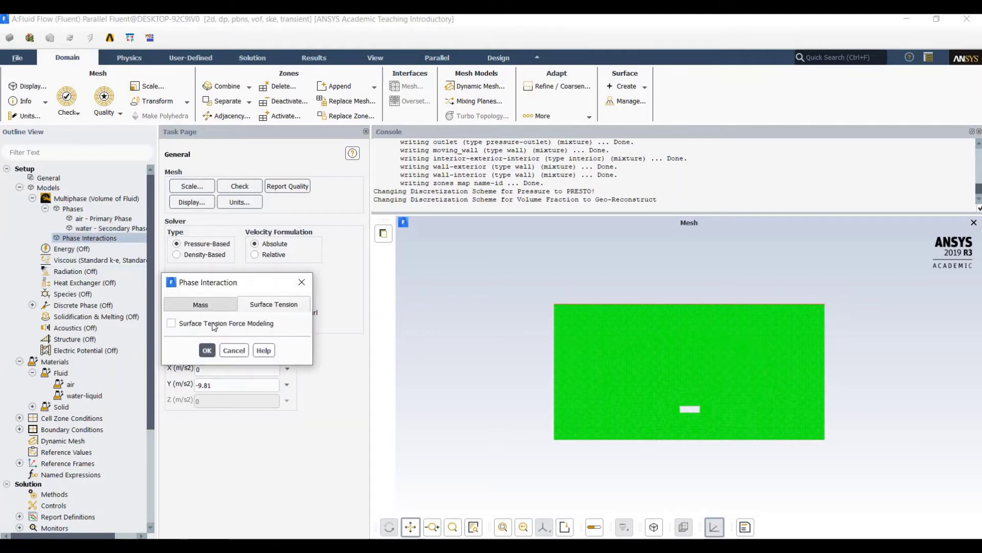
click(171, 323)
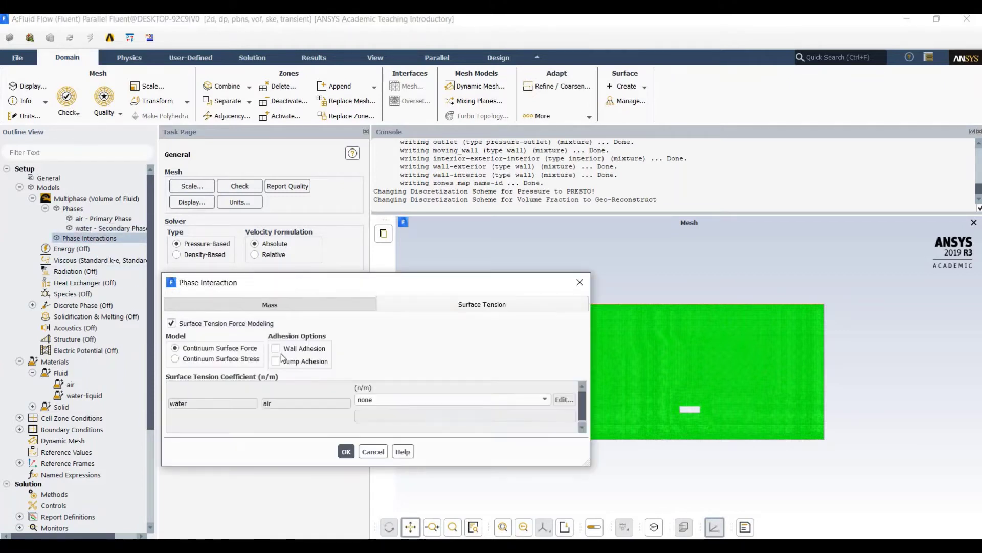
click(397, 399)
click(390, 417)
double_click(390, 417)
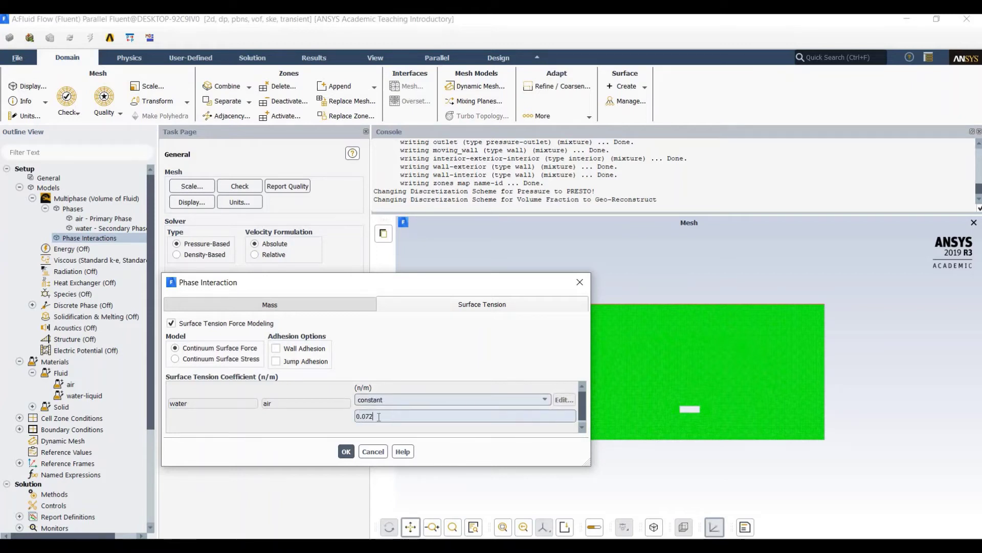
click(345, 451)
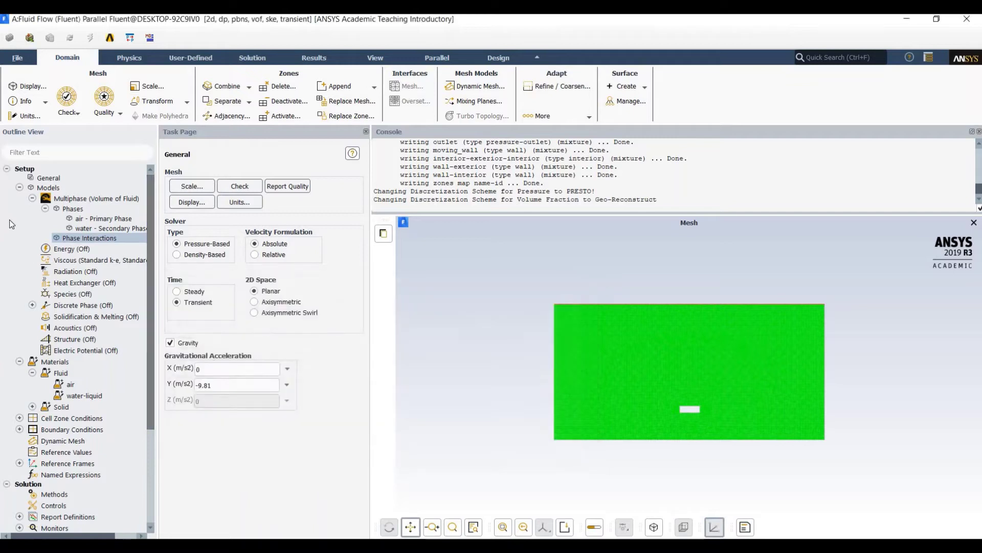
Step: Add UDF_1.c from the Case 92, Moving Wall 2 folder as a source file for compiled user-defined functions
click(20, 188)
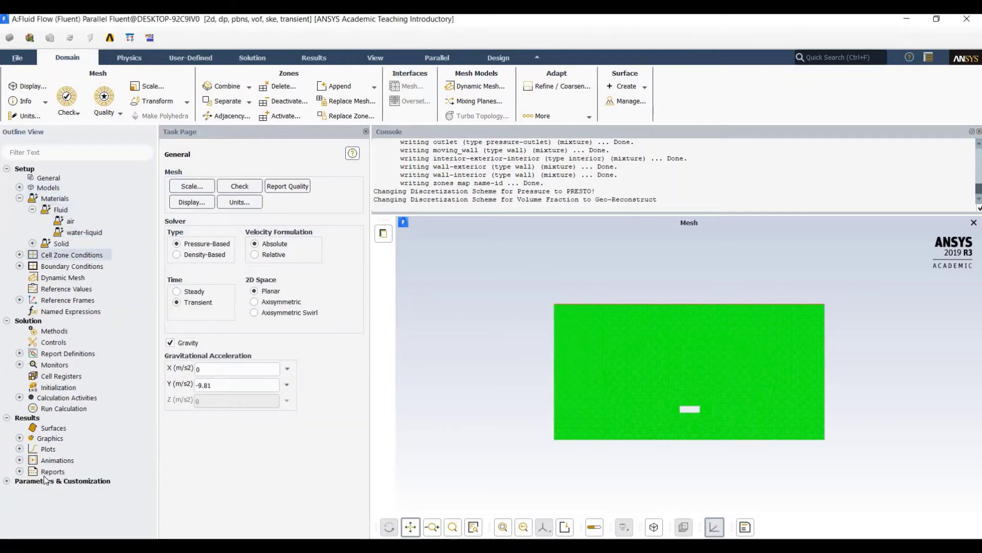
click(7, 481)
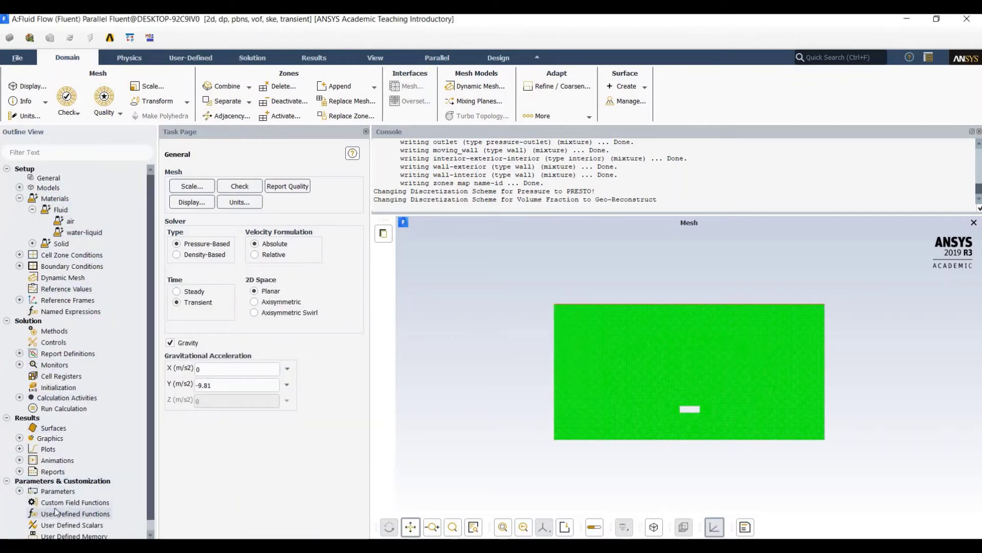
right_click(59, 514)
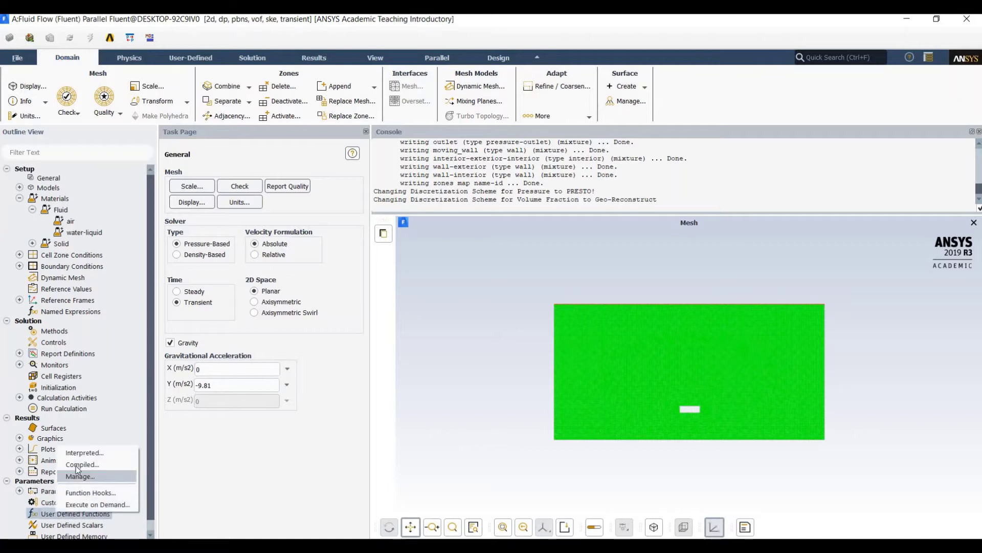
click(76, 466)
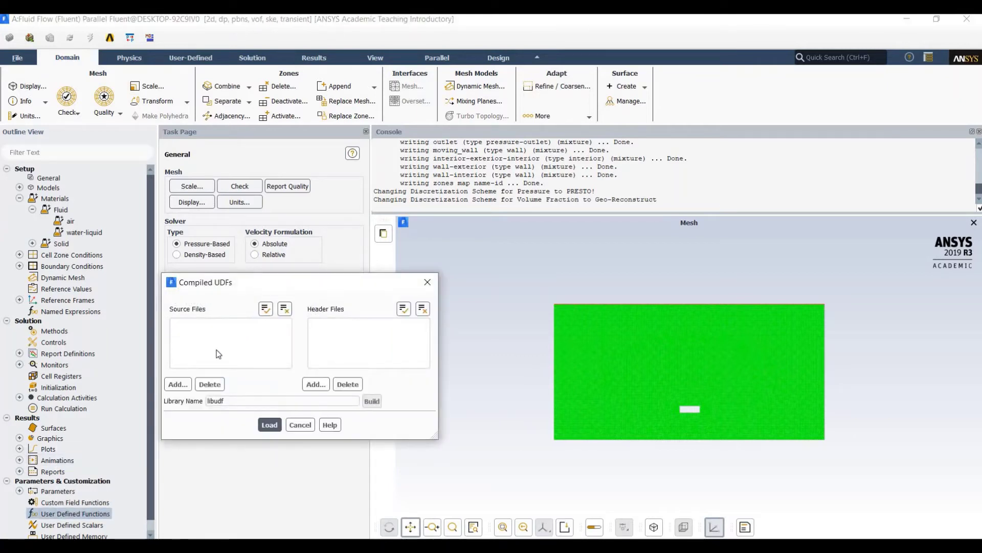
click(178, 385)
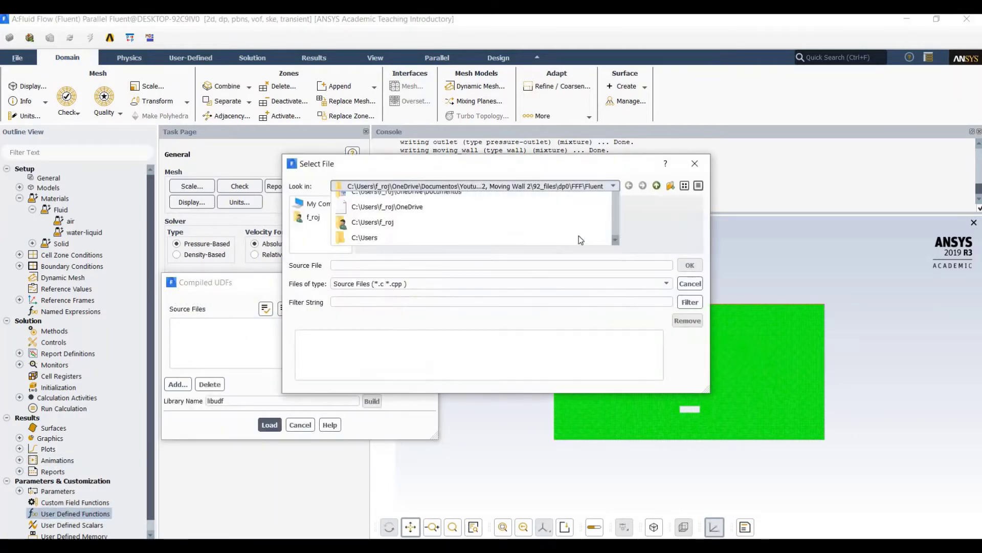
click(588, 186)
click(555, 263)
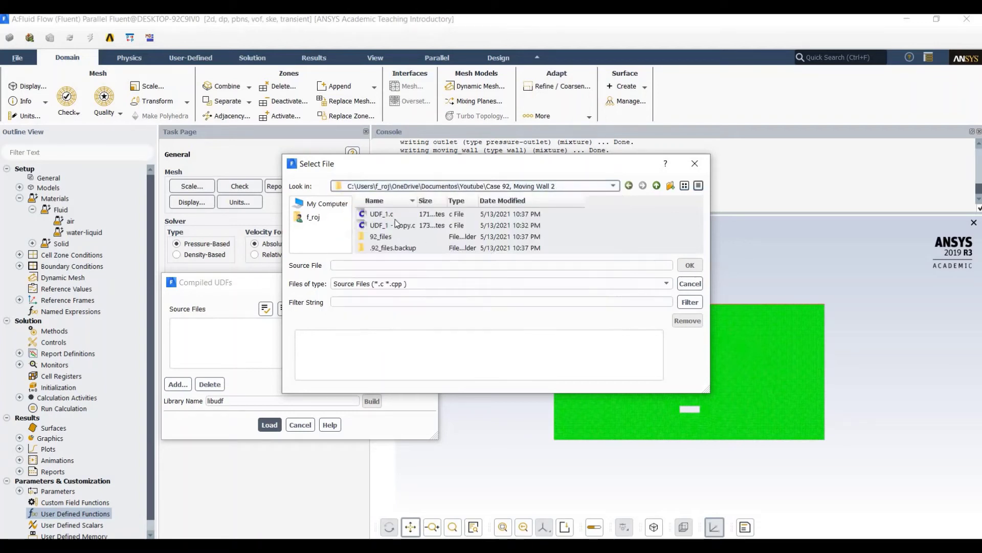
click(382, 214)
click(690, 265)
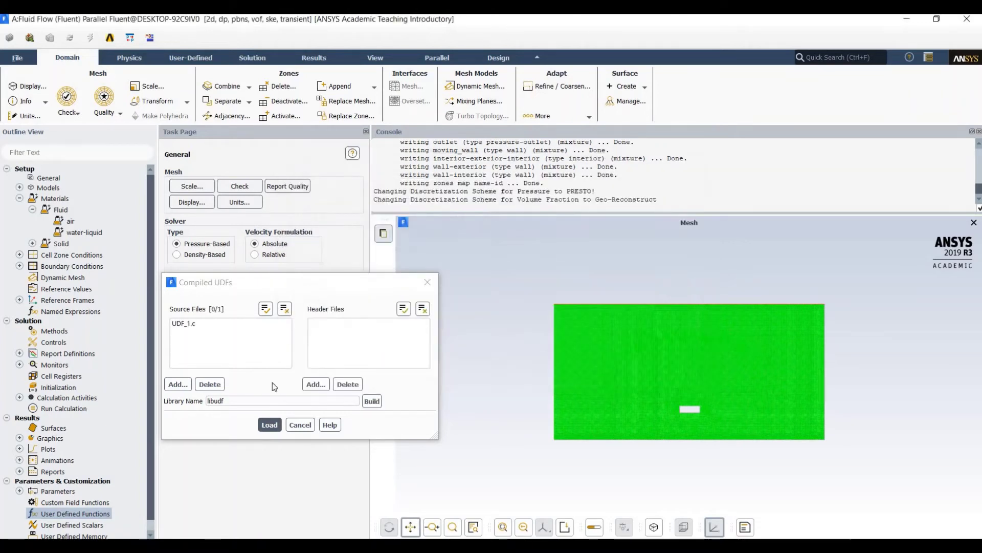
Step: Build the UDF library libudf from the added source file and load it
click(177, 385)
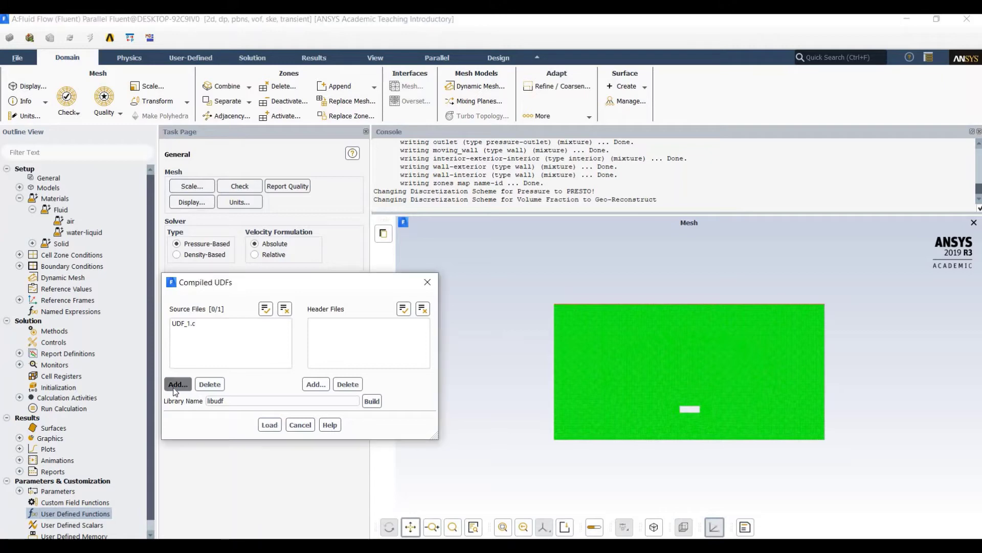
click(689, 165)
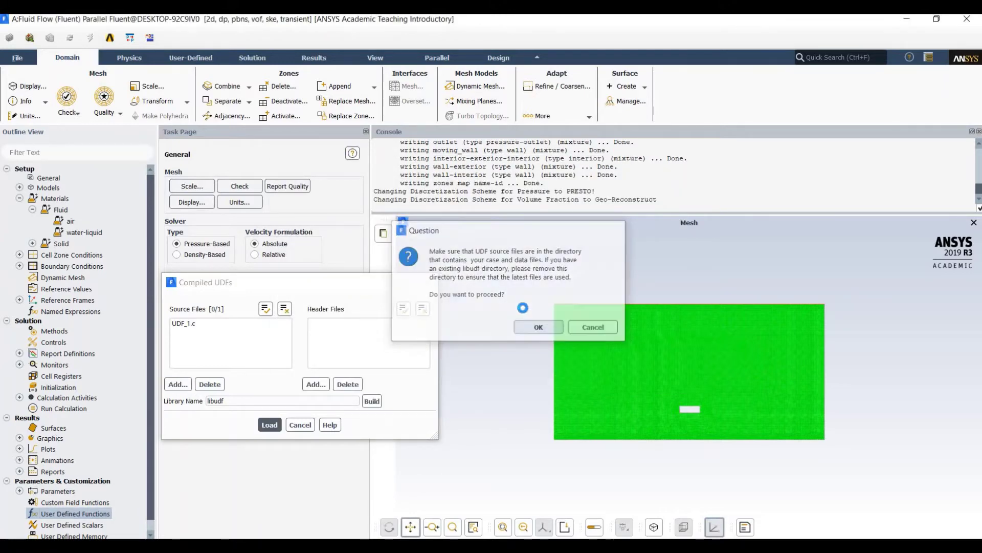
click(538, 324)
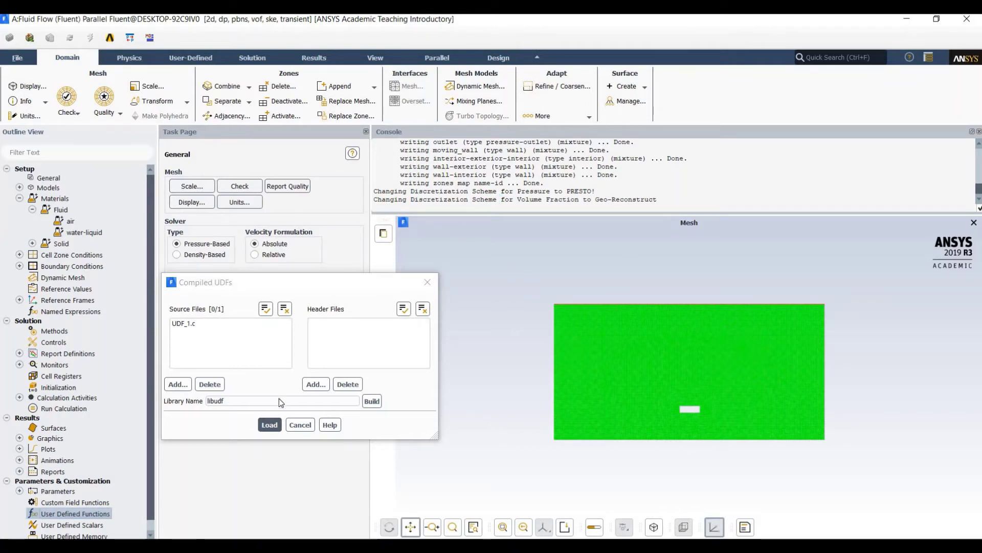
click(272, 427)
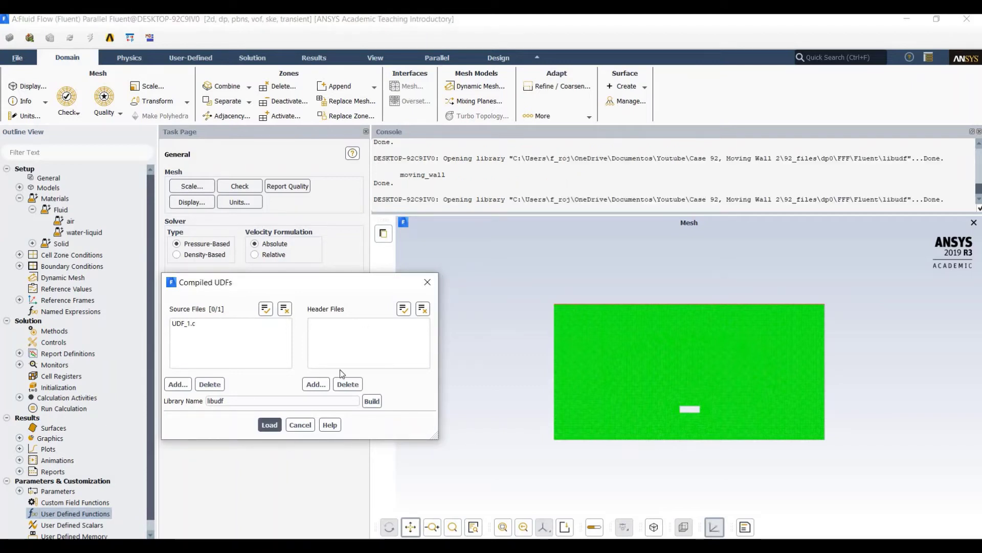
Step: Enable Dynamic Mesh with the Smoothing, Layering and Remeshing methods
click(62, 281)
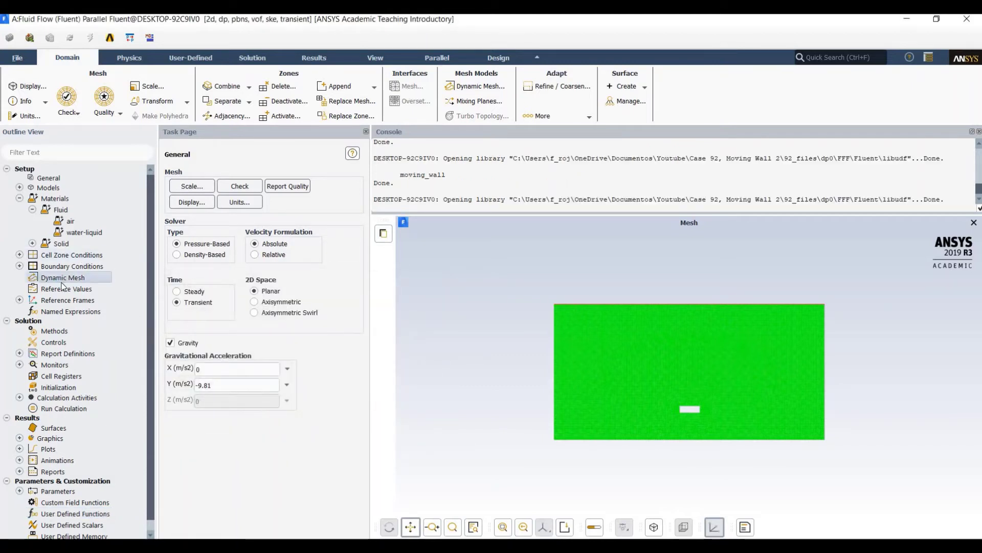
click(168, 174)
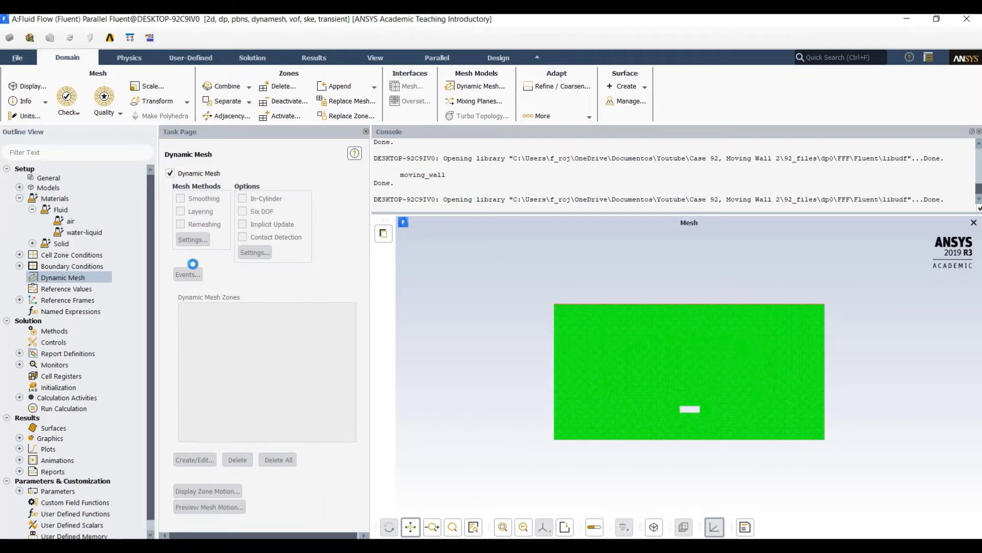
click(191, 239)
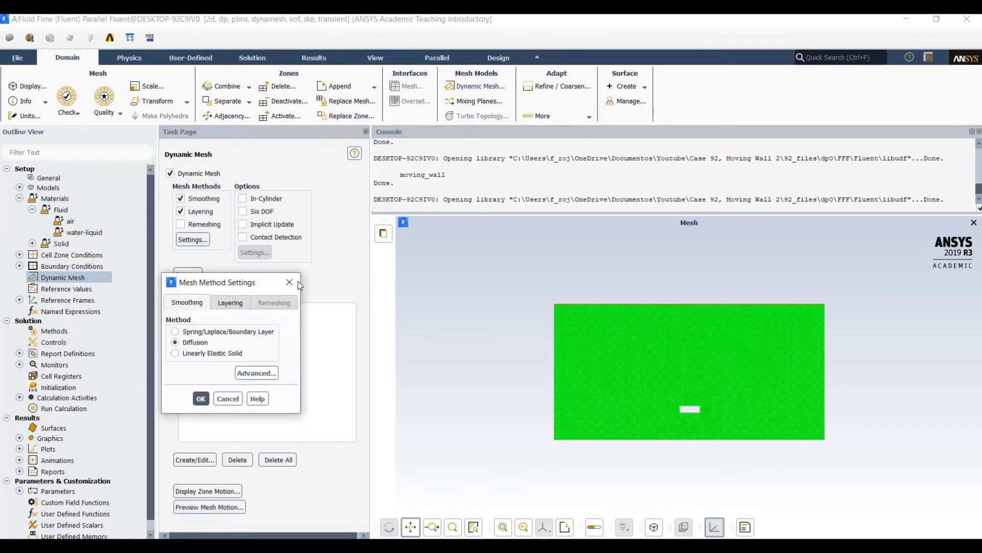
key(Escape)
click(188, 238)
Step: Set mesh smoothing to Spring/Laplace/Boundary Layer with a spring constant factor of 0.05, applied to all elements
click(203, 331)
click(256, 373)
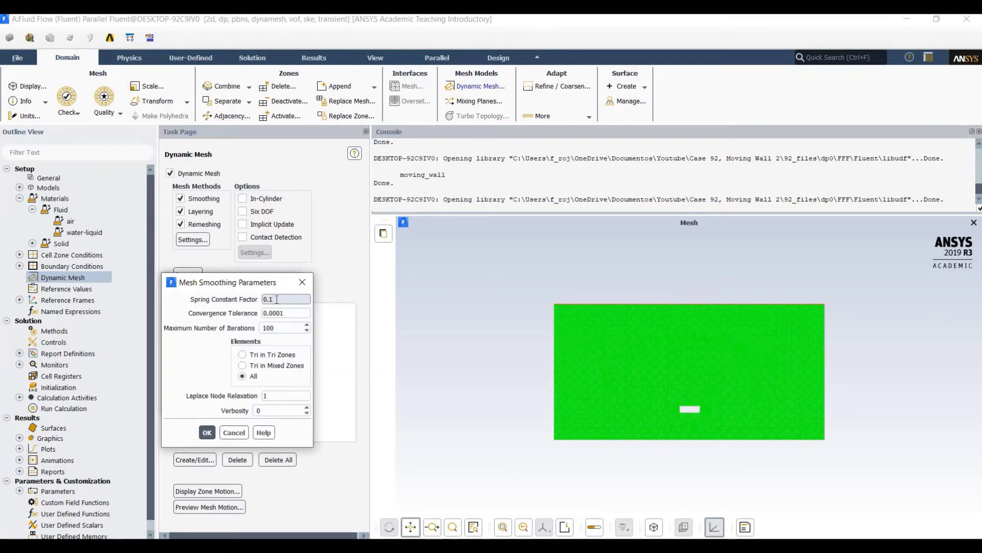
click(276, 298)
text(5)
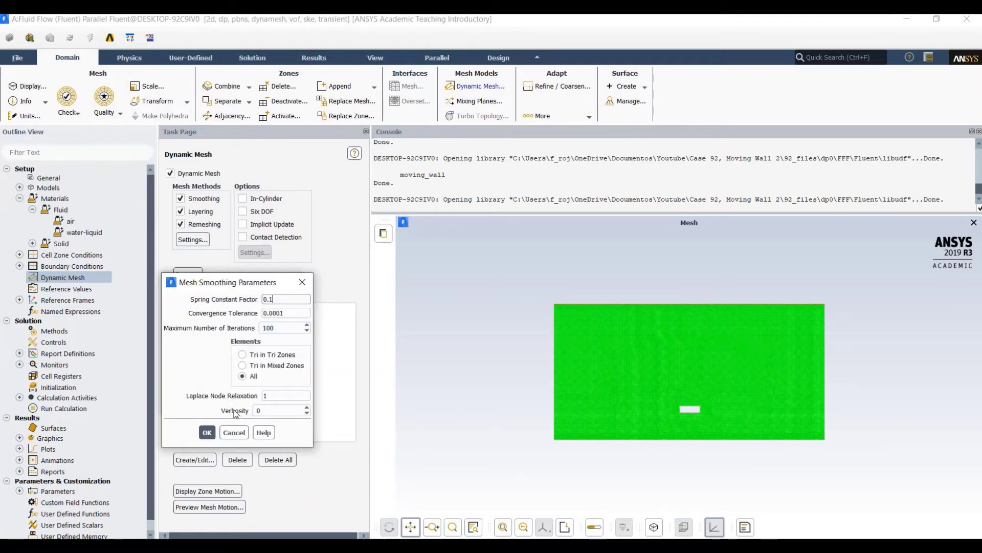
click(206, 433)
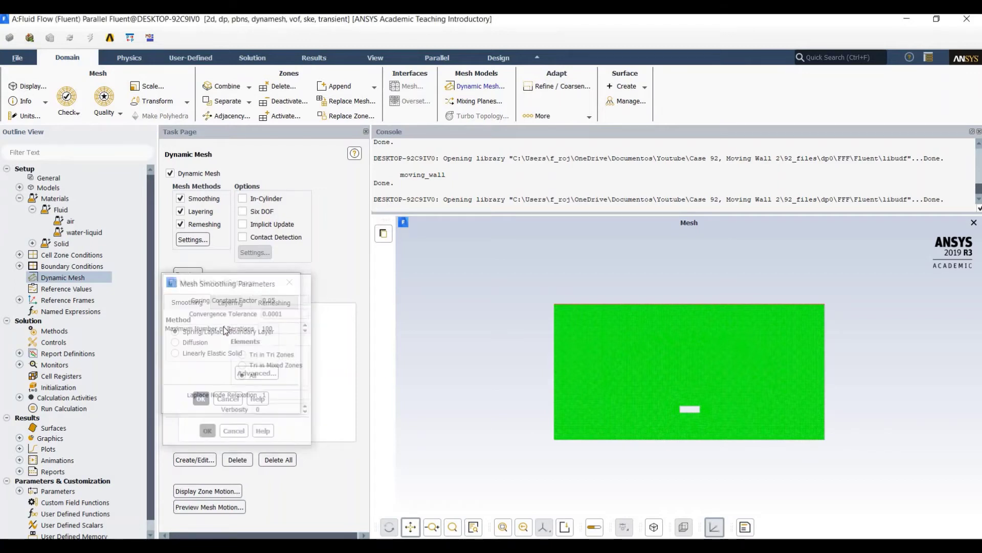
Step: Copy the mesh scale info into the remeshing parameters: minimum length 0.00419108 m, maximum length 0.01125402 m, maximum cell skewness 0.444593
click(231, 302)
click(273, 301)
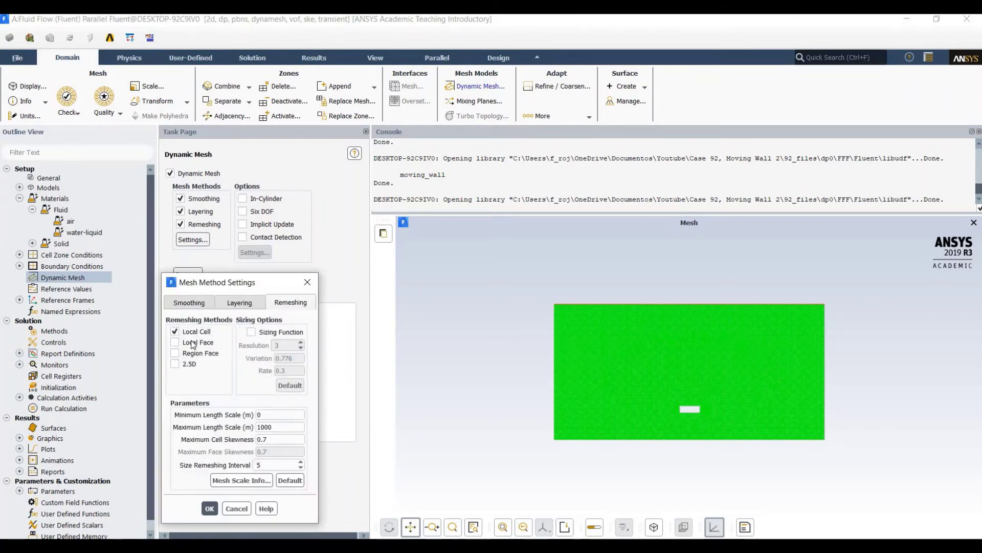
click(237, 355)
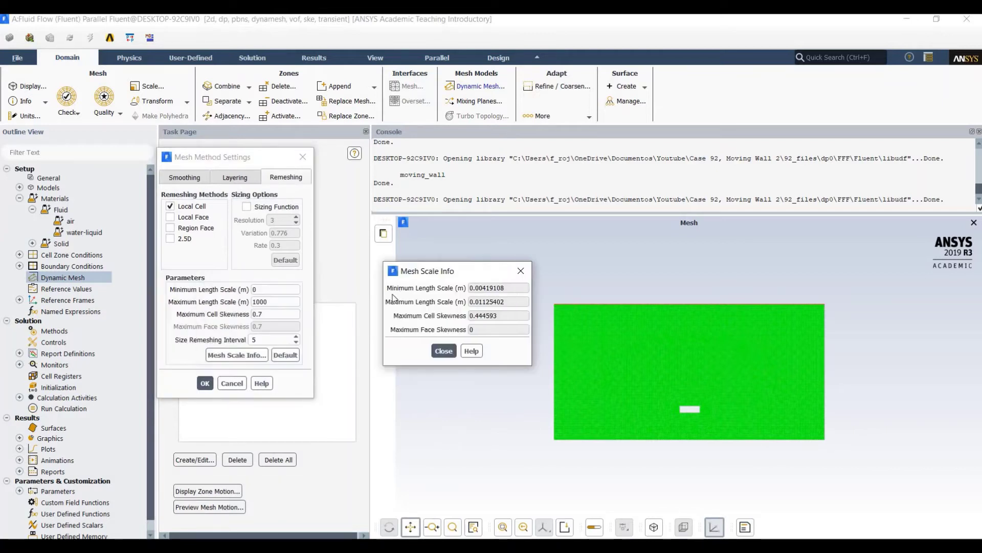
click(276, 289)
drag(315, 302, 277, 301)
key(ctrl+c)
click(277, 300)
key(ctrl+v)
drag(512, 316, 253, 314)
key(ctrl+c)
key(ctrl+v)
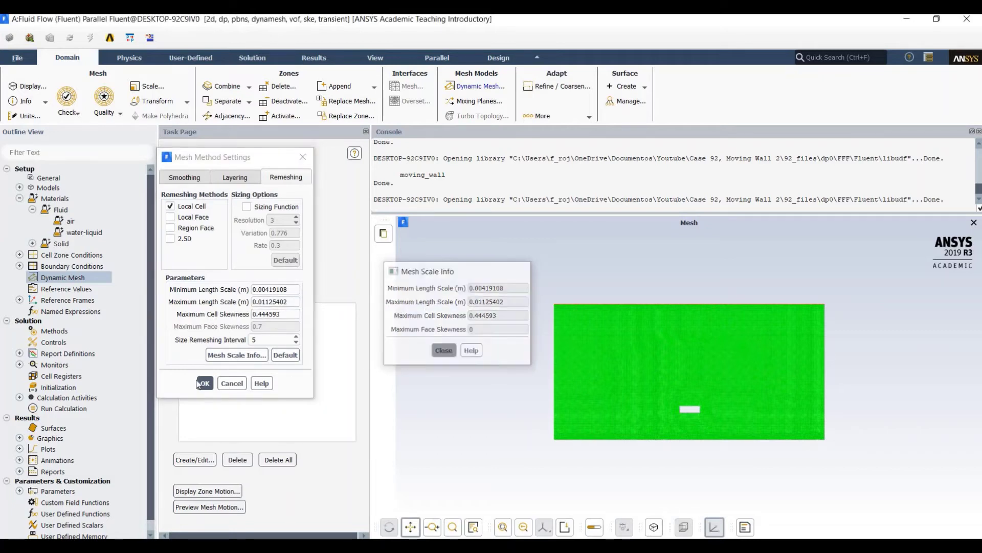
click(444, 352)
click(202, 383)
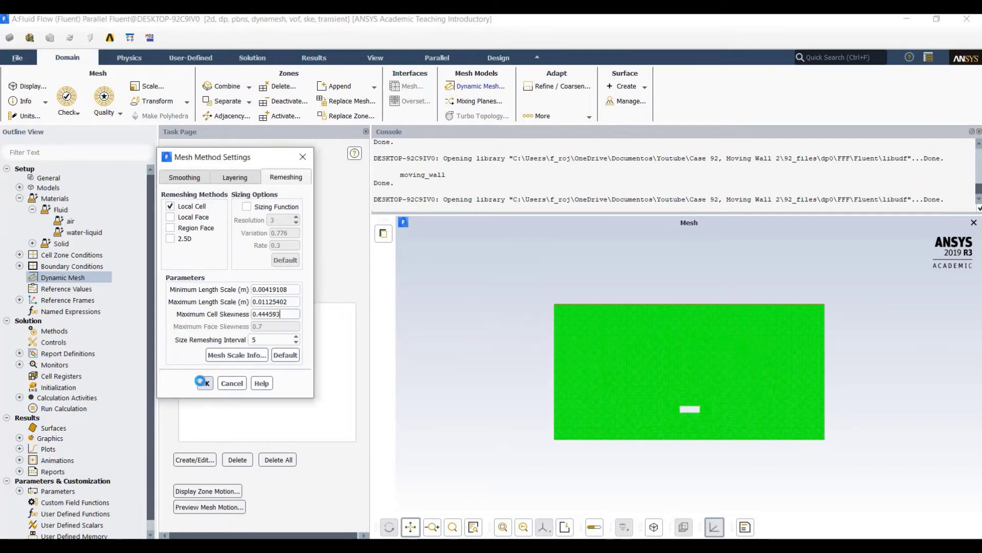
Step: Create a Rigid Body dynamic mesh zone for moving_wall using the motion UDF moving_wall::libudf
click(195, 459)
click(310, 309)
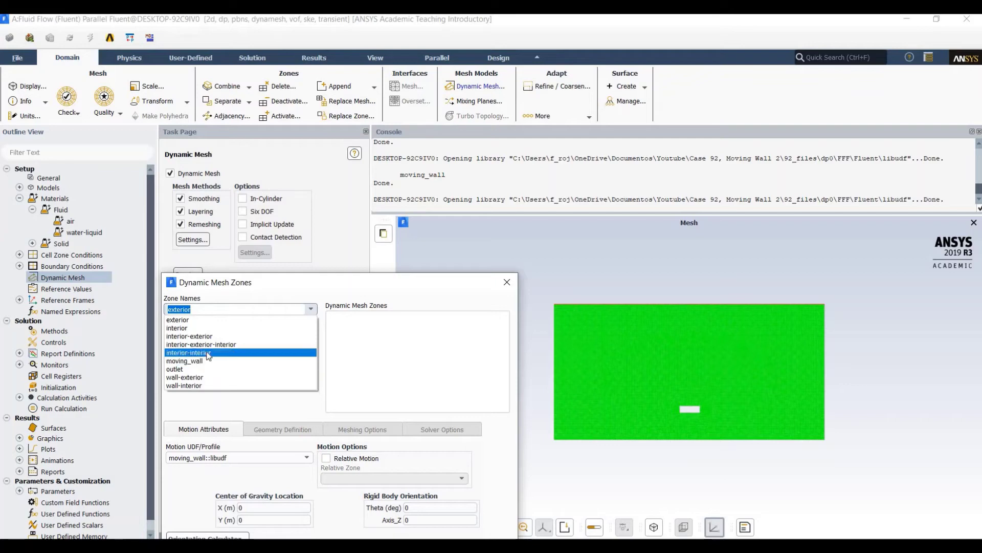
click(205, 352)
click(195, 373)
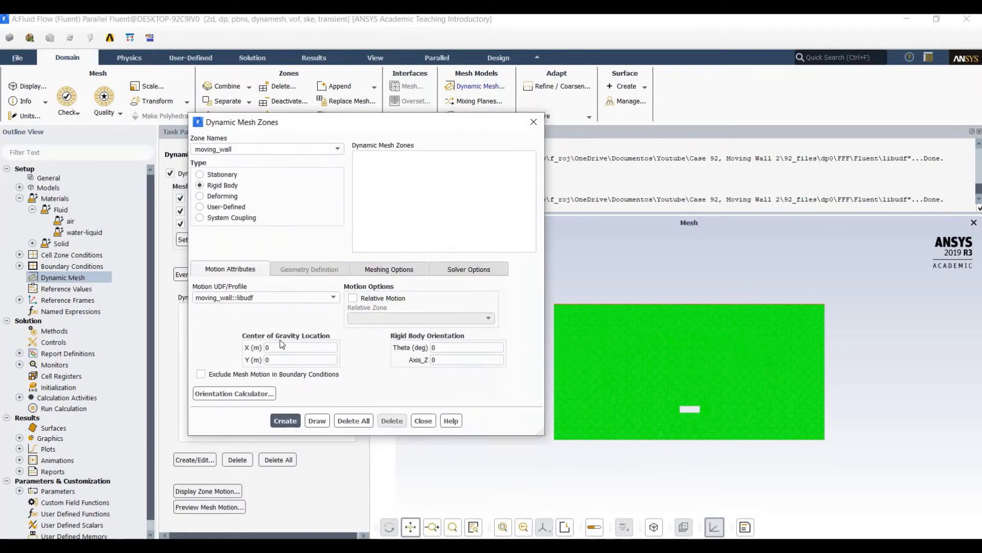
click(285, 421)
click(423, 421)
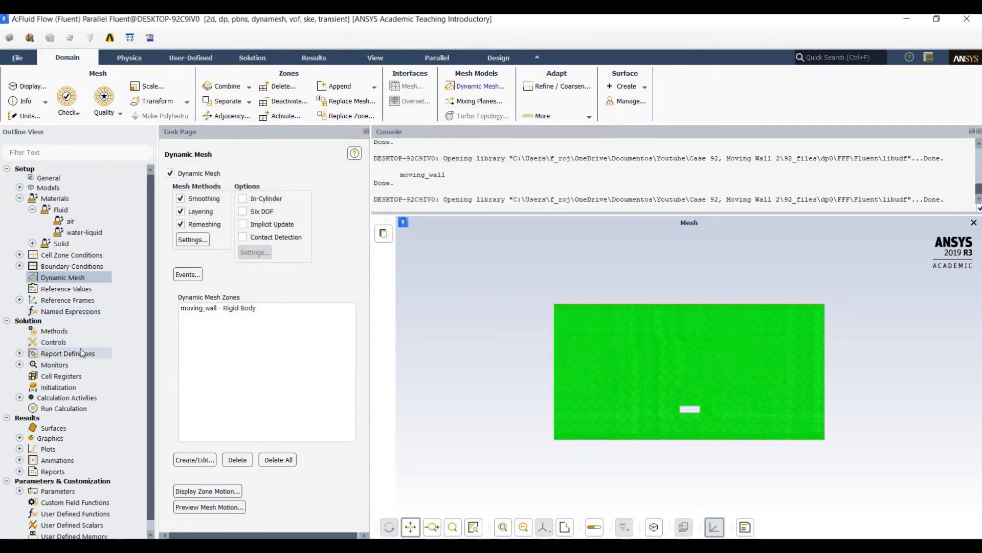
Step: Set the turbulent kinetic energy and turbulent dissipation rate discretization to Second Order Upwind
click(50, 331)
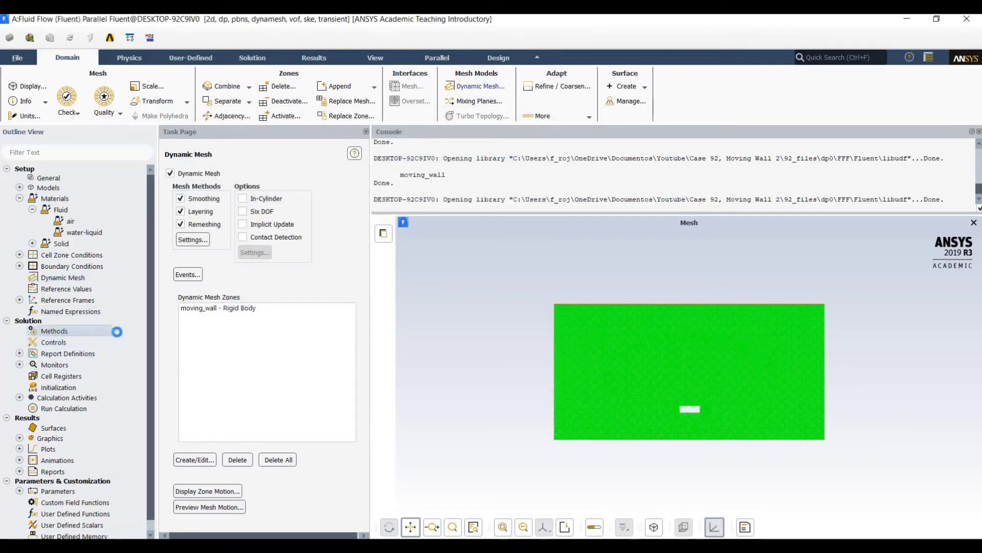
scroll(250, 328, down, 1)
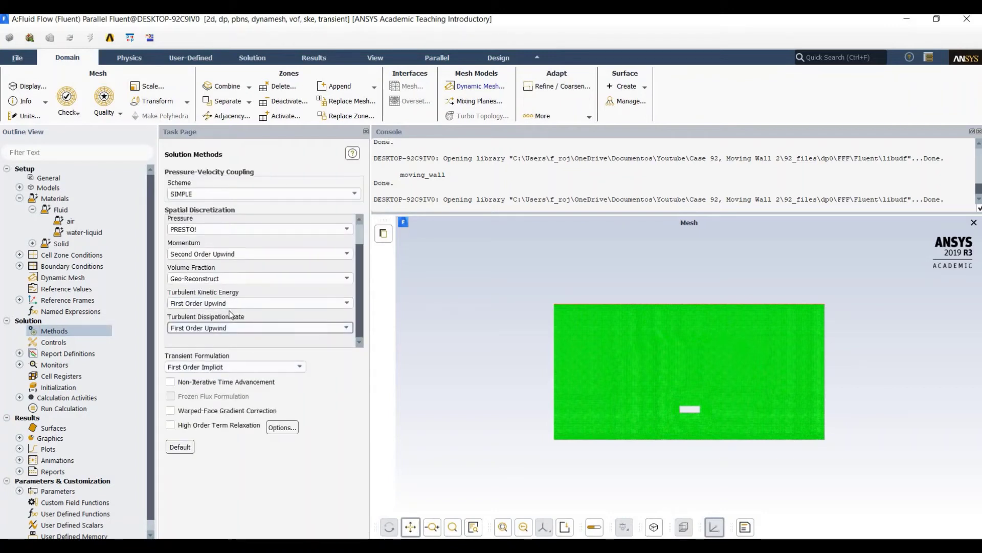
click(260, 303)
click(204, 322)
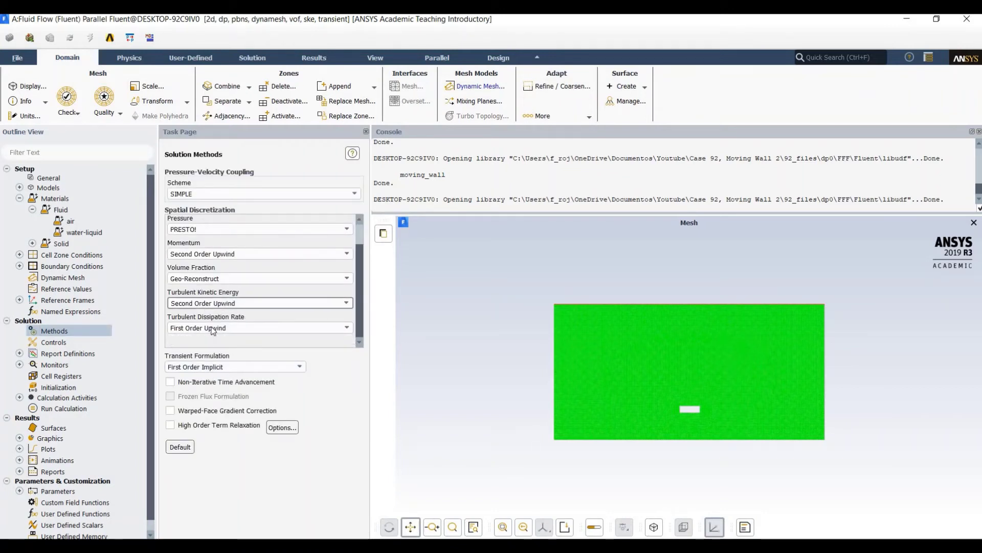
click(260, 328)
key(Return)
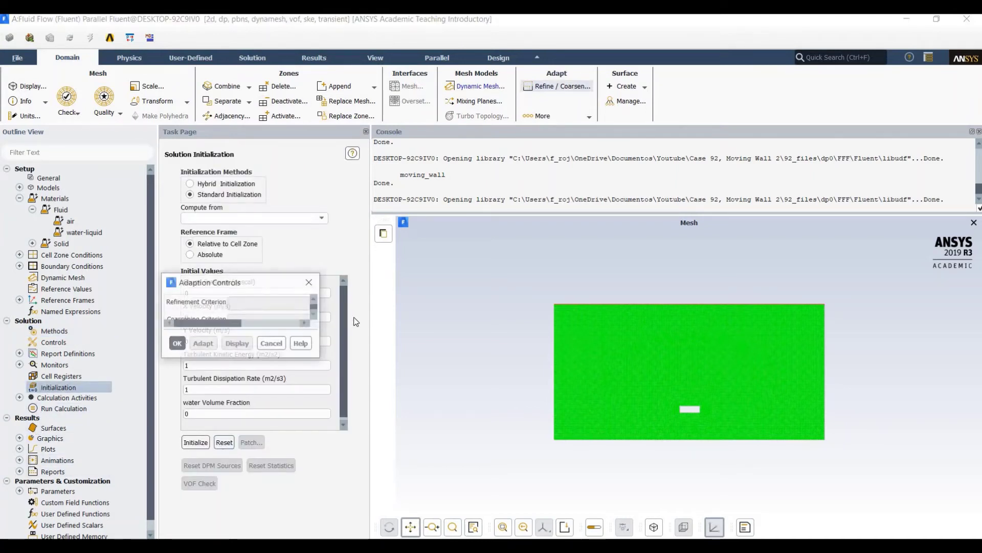
Step: Create and display a quad cell register for the water region, spanning X -2 to 2 m and Y 0 to 0.225 m
click(402, 368)
mouse_move(402, 385)
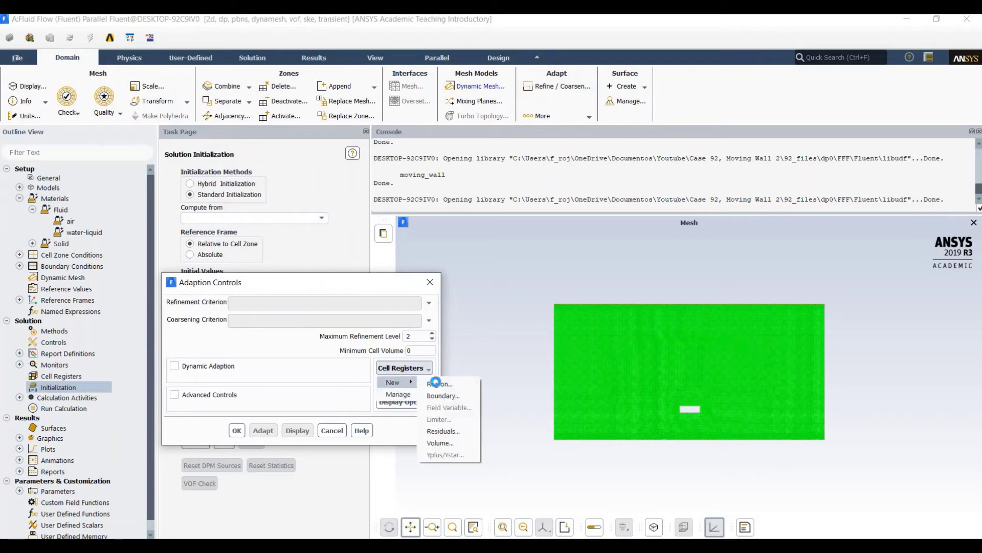
click(445, 397)
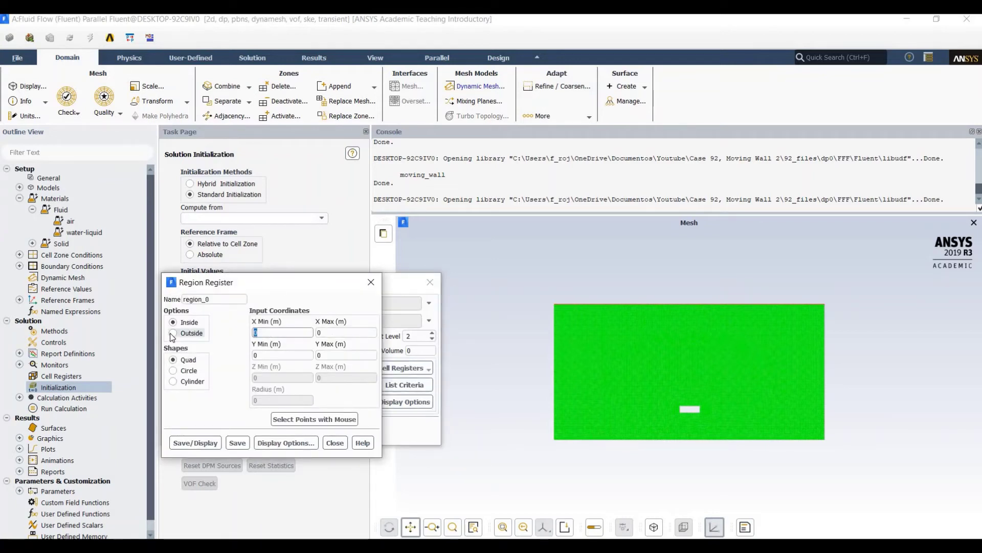
text(-2)
key(Tab)
text(2)
click(330, 355)
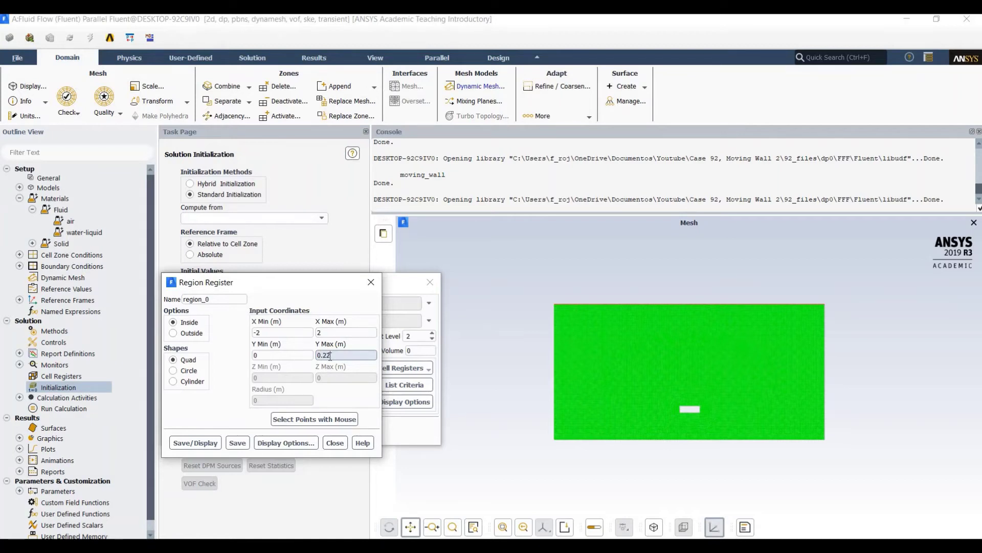
text(0.225)
click(195, 443)
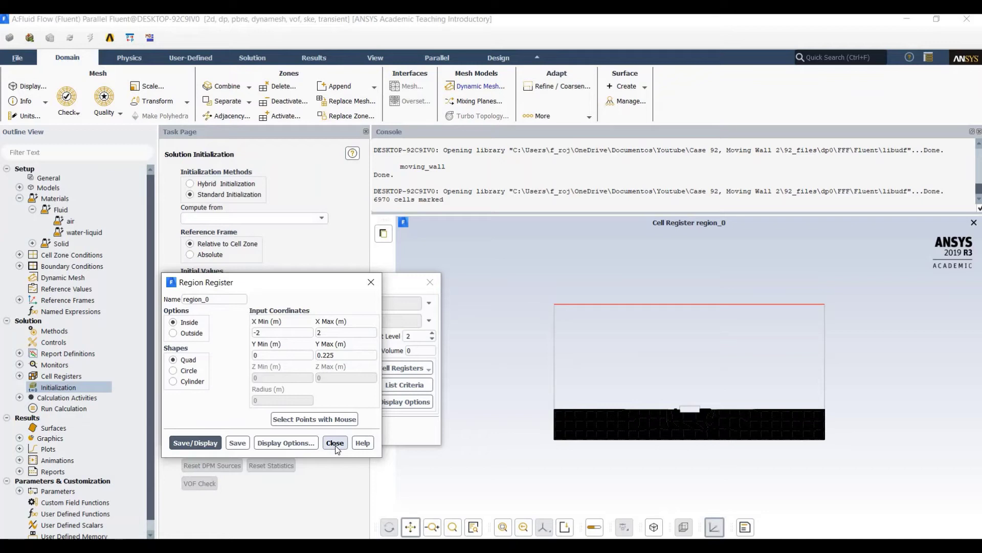
click(335, 443)
click(333, 428)
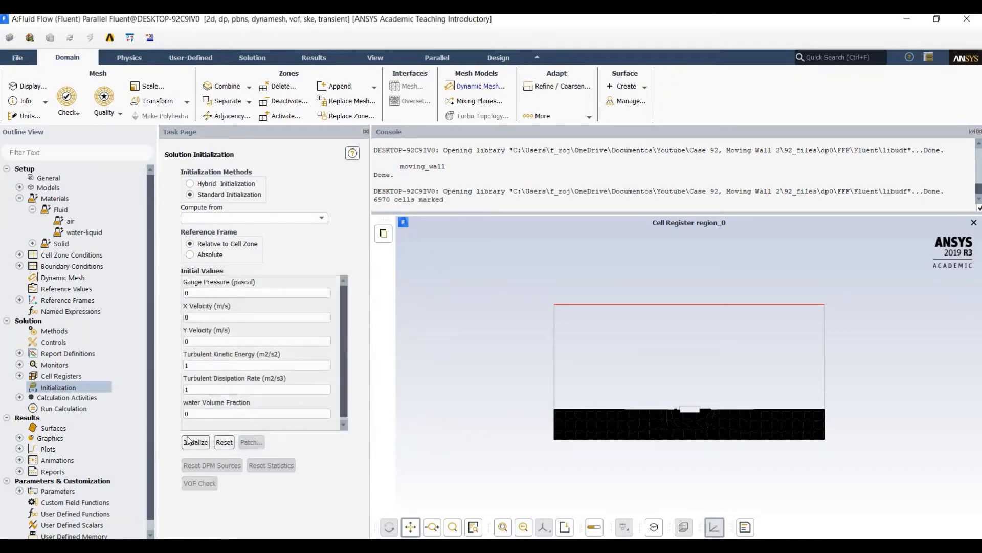
Step: Initialize the solution and patch the water phase's volume fraction to 1 in region_0
click(198, 443)
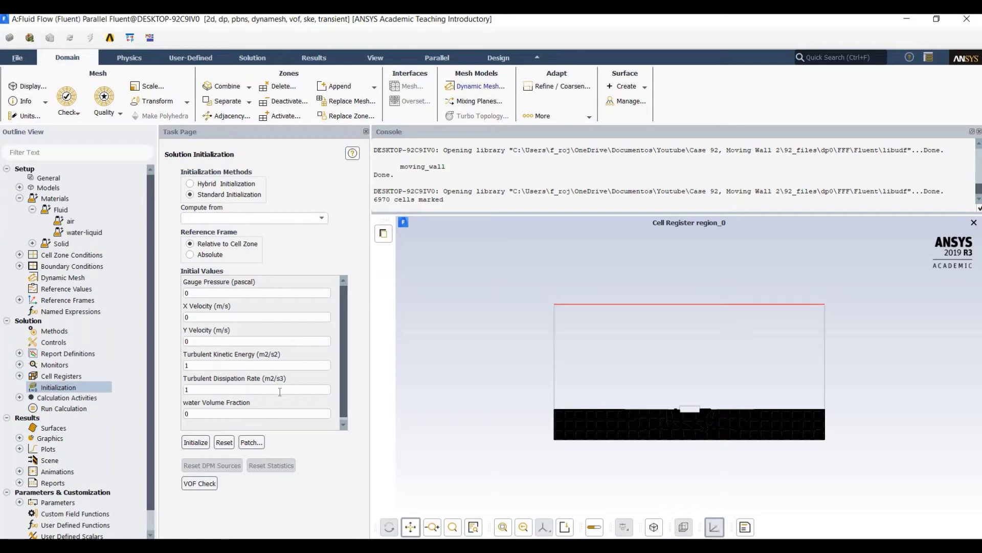
click(251, 442)
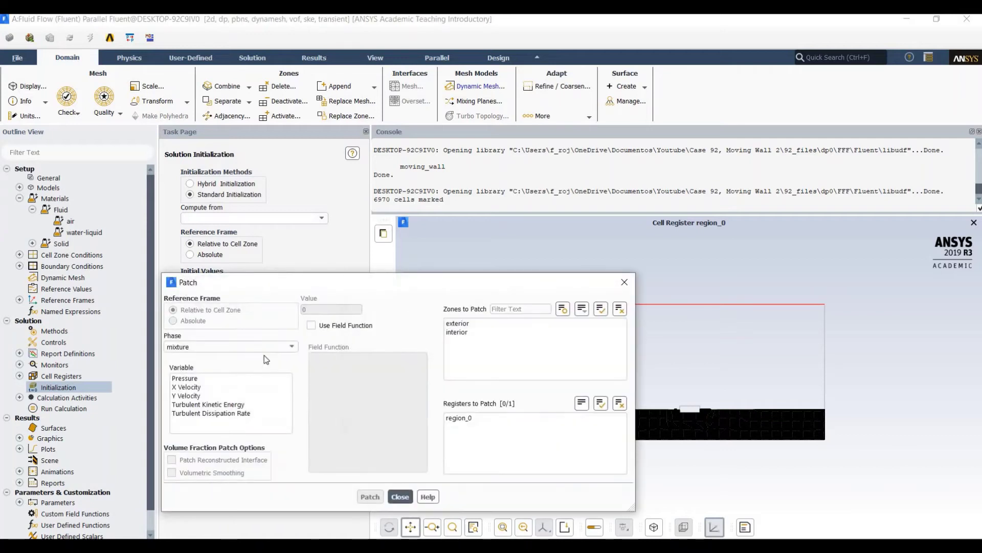
click(240, 347)
click(225, 365)
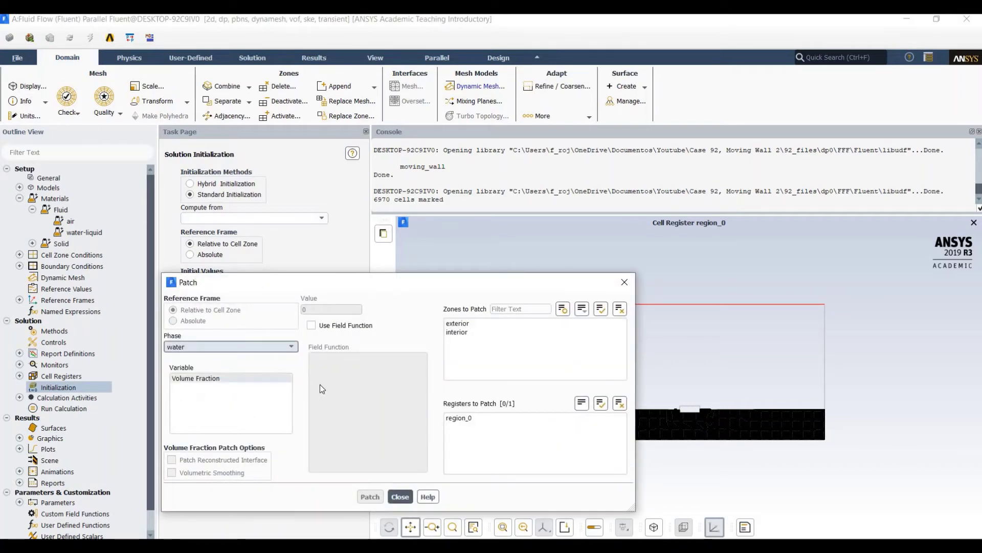
click(463, 418)
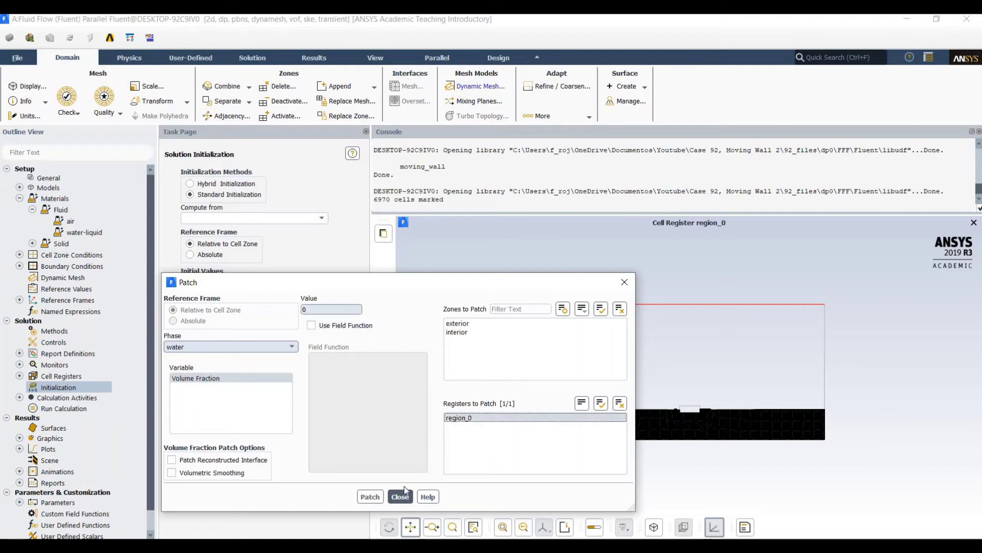
text(1)
key(Return)
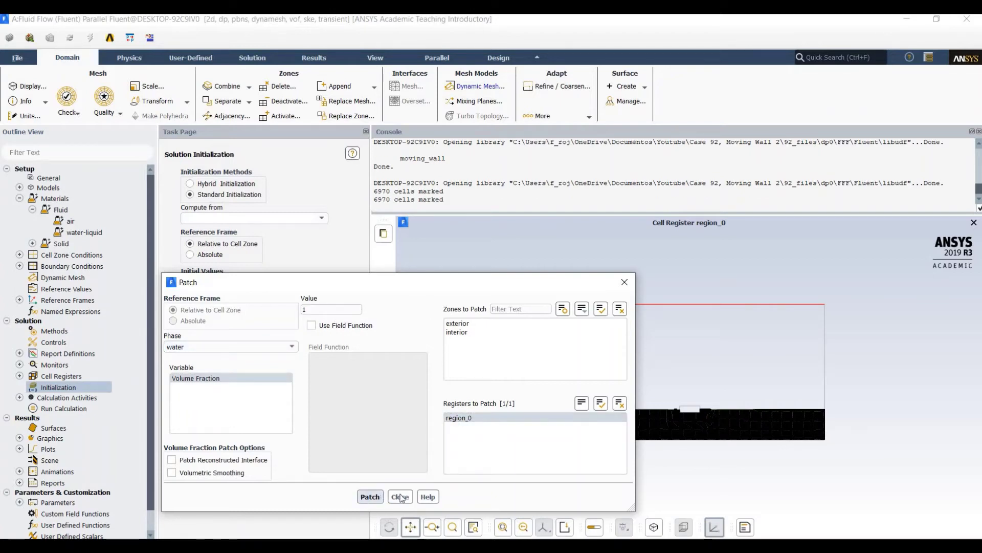
click(409, 495)
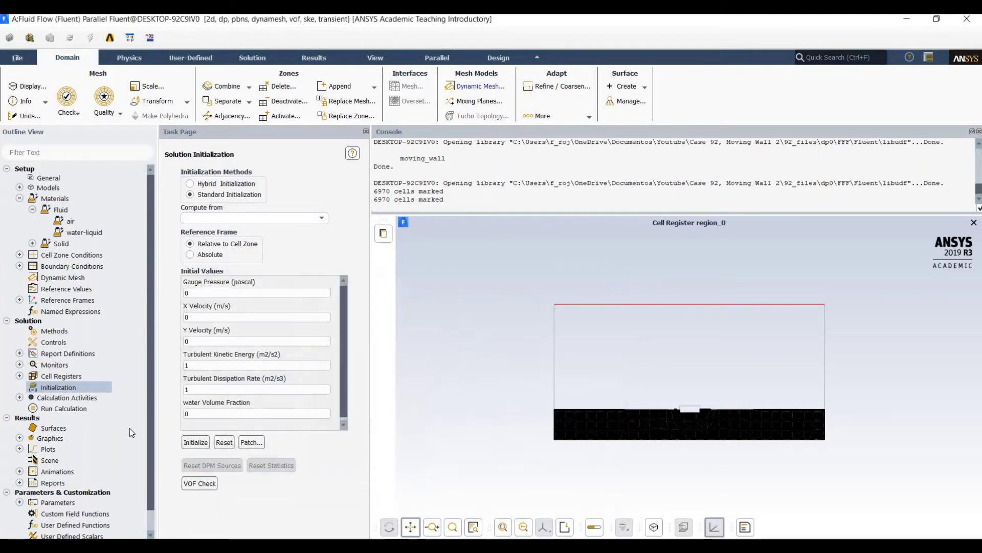
Step: Create and display a filled contour of the air phase's volume fraction
click(20, 438)
double_click(57, 461)
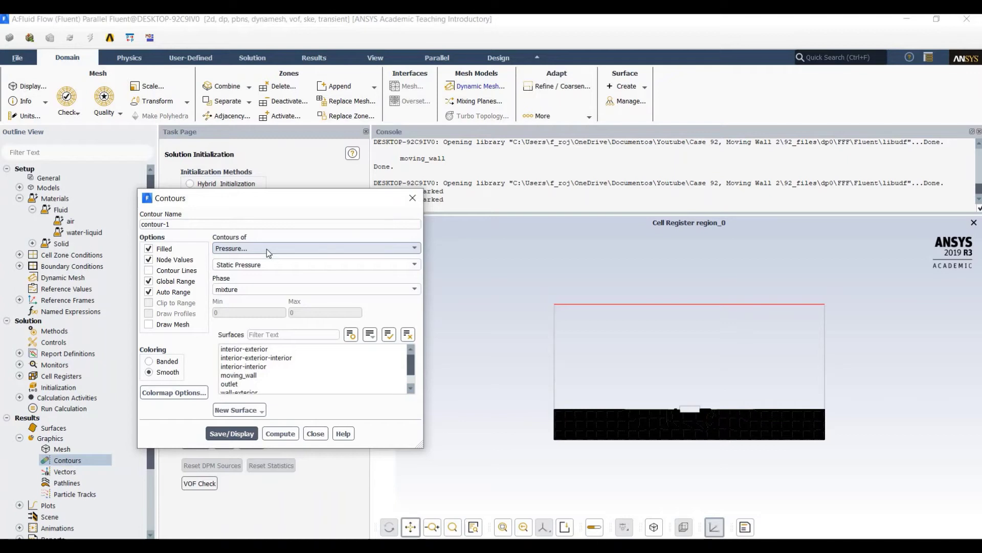
click(267, 249)
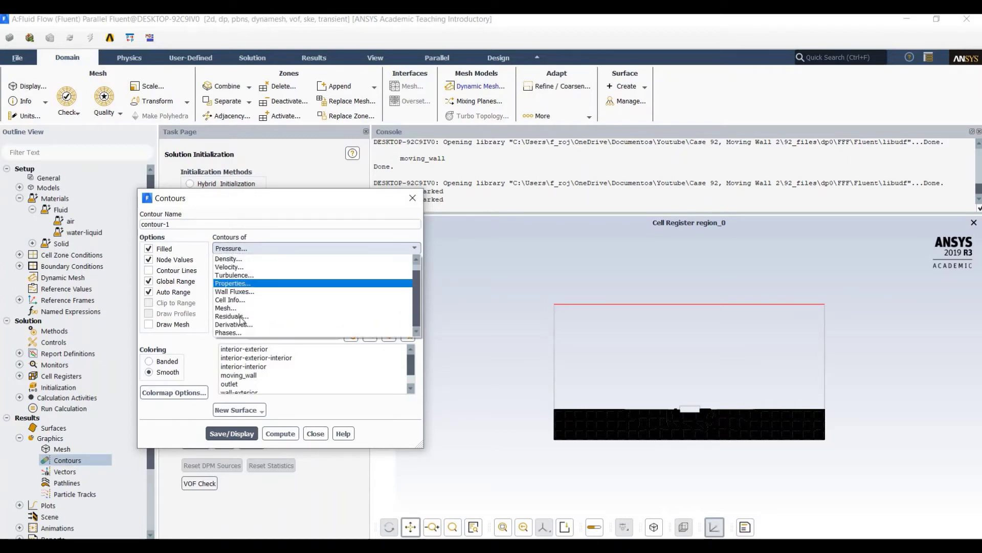
click(233, 332)
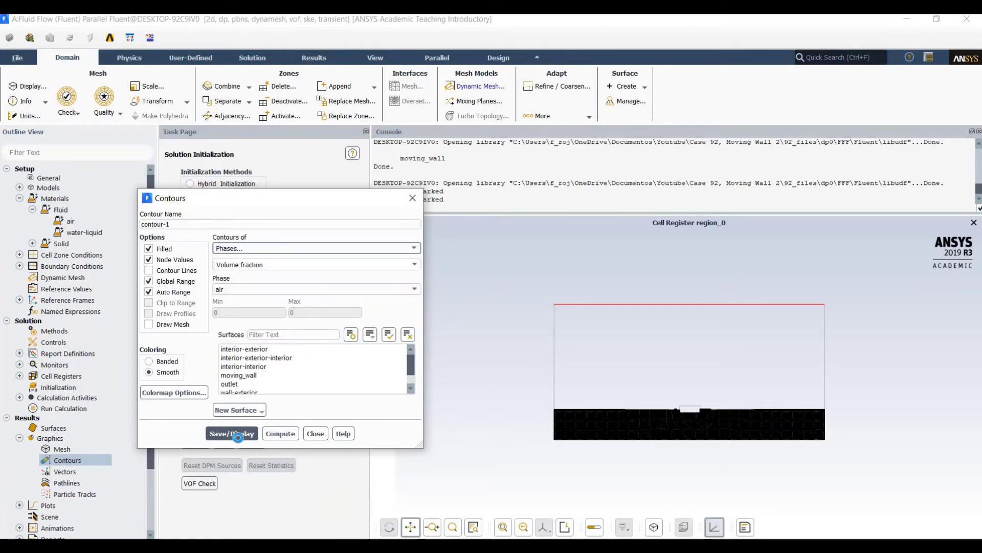
click(233, 434)
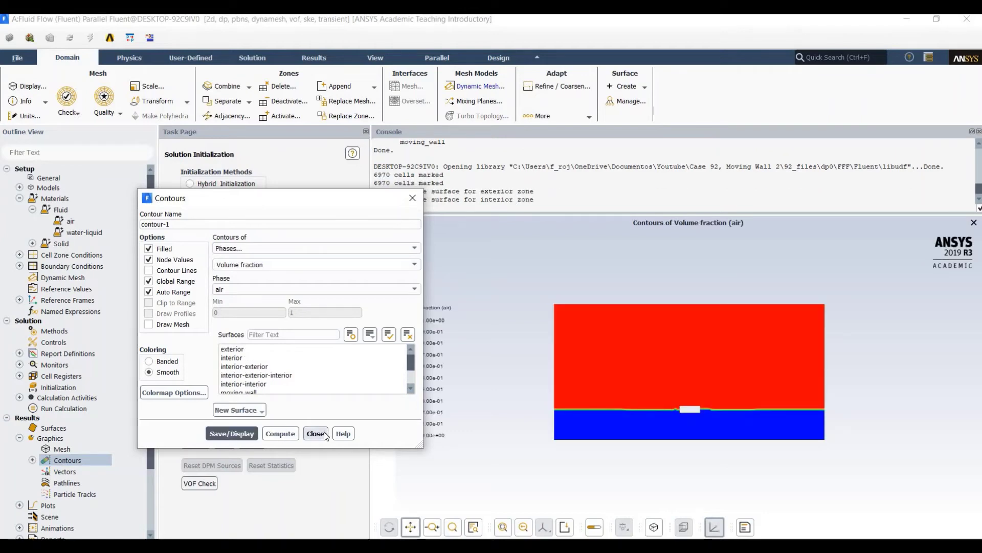
click(315, 434)
Step: Create and display a mesh plot with edges and faces for the preselected interior, wall, moving_wall and outlet surfaces
double_click(62, 448)
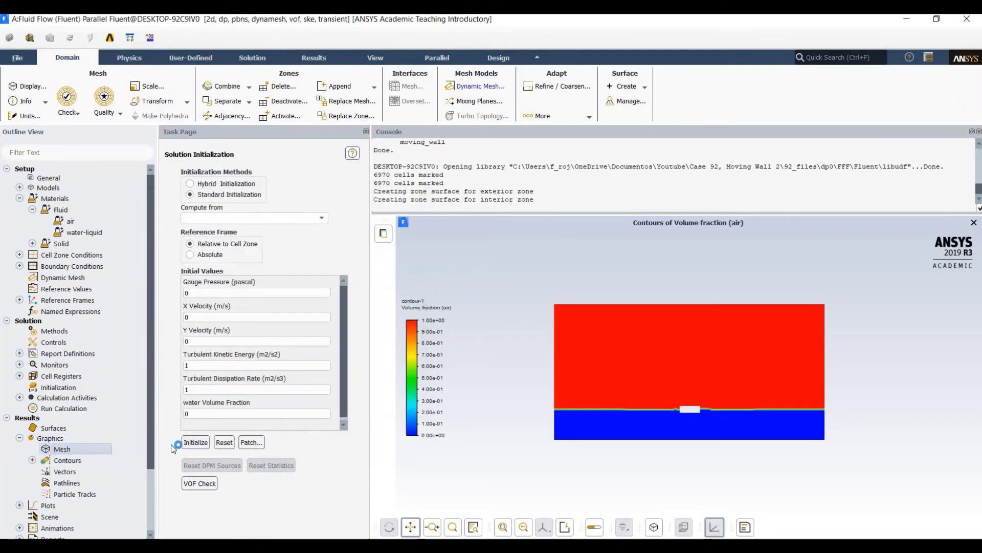
drag(307, 233, 307, 145)
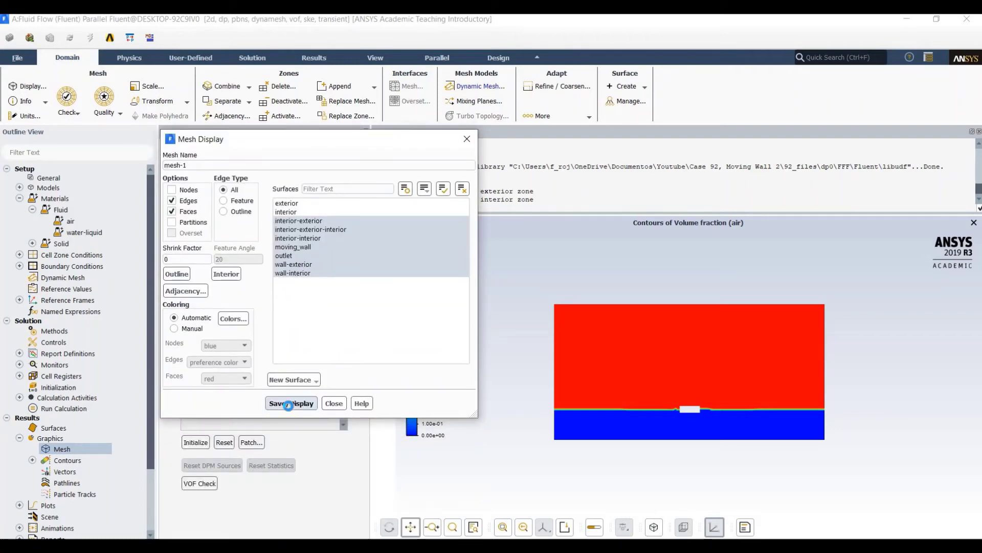
click(289, 403)
click(332, 403)
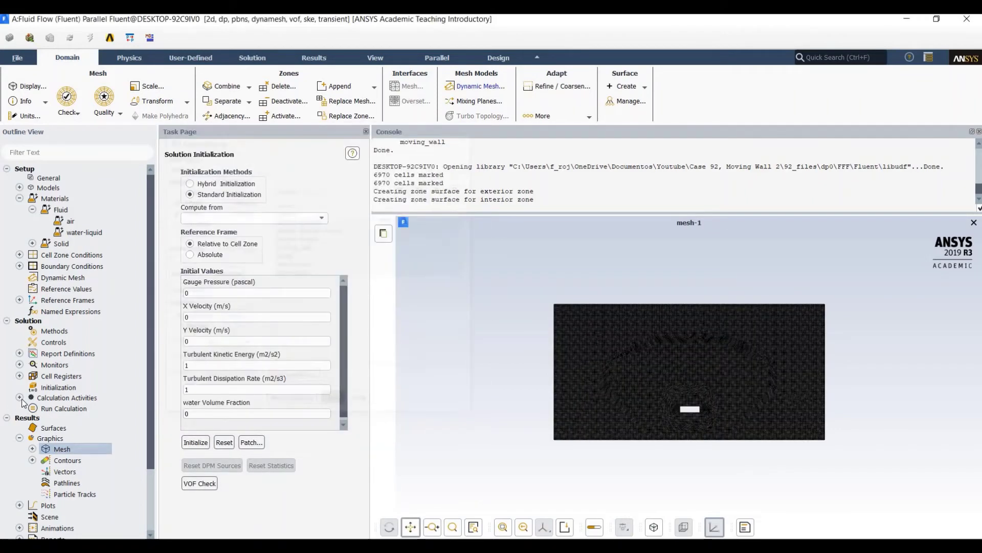
Step: Start a solution animation of mesh-1 and save the enlarged front view of the domain as view-0
click(19, 397)
click(79, 430)
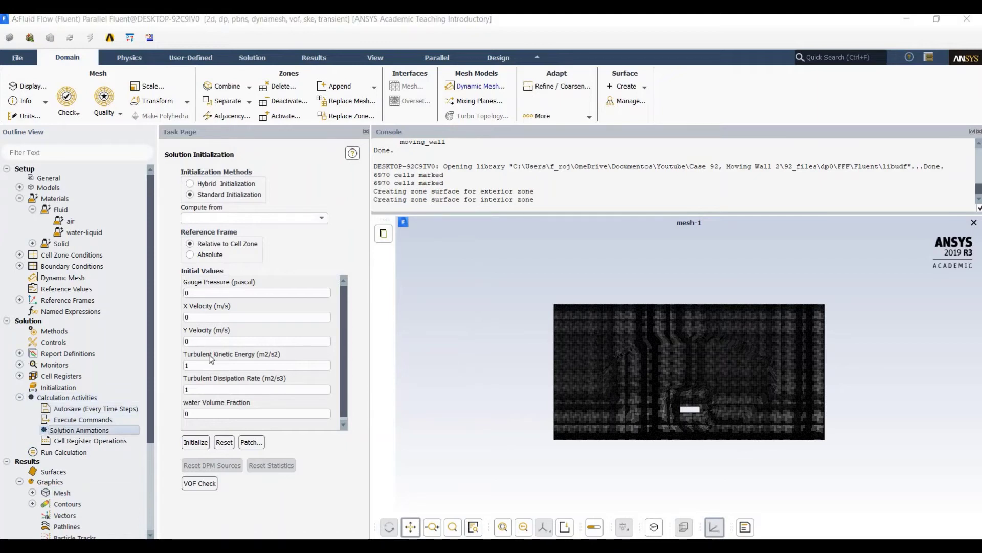
click(196, 301)
click(268, 252)
click(270, 279)
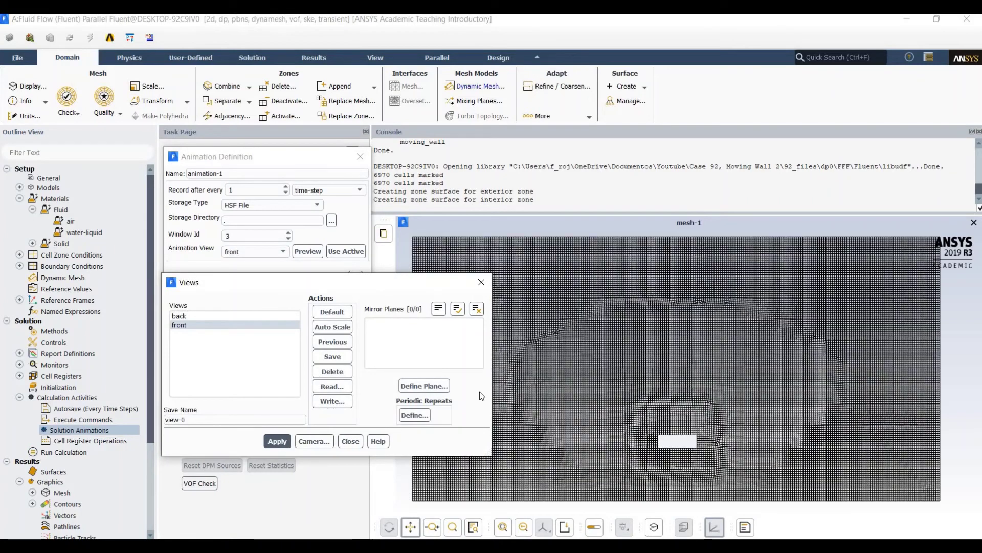
click(336, 358)
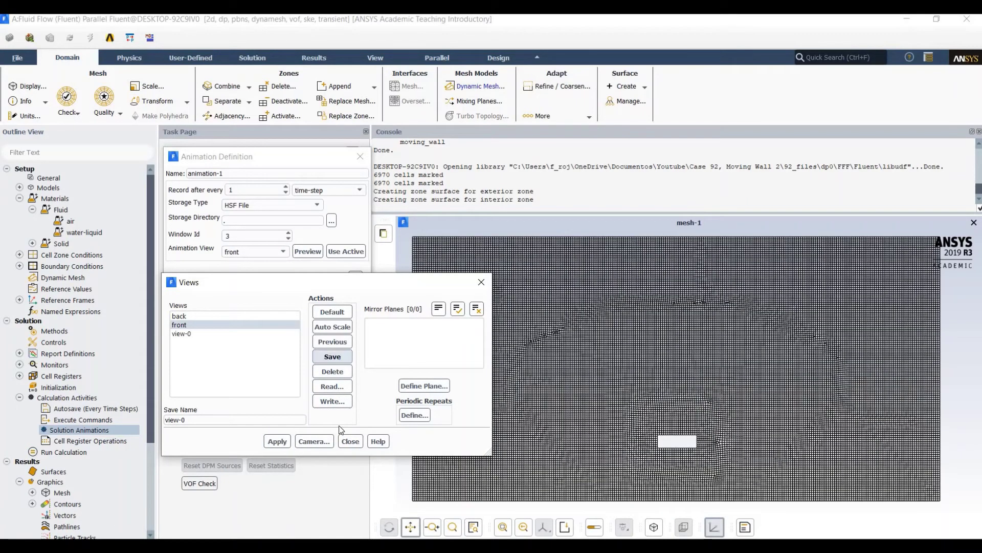
click(277, 441)
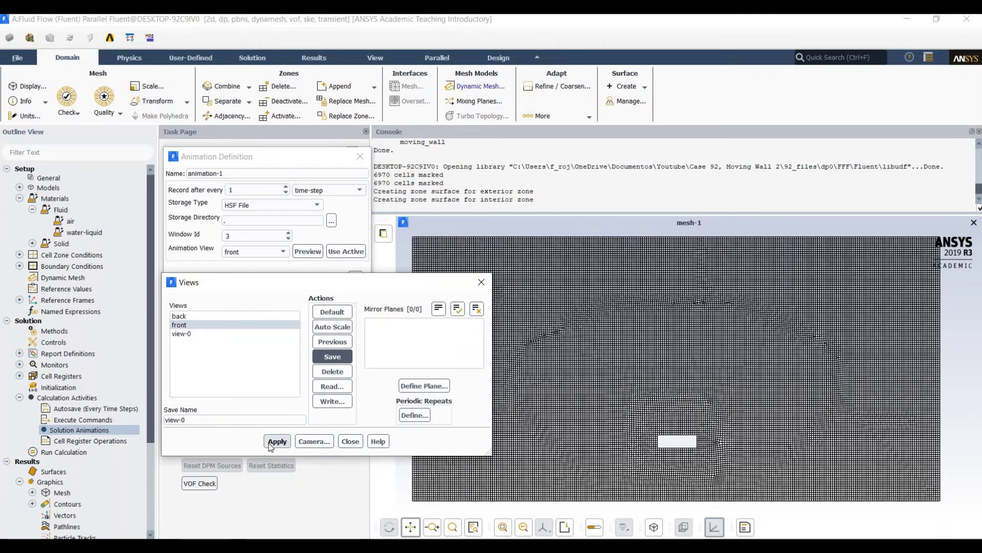
click(351, 441)
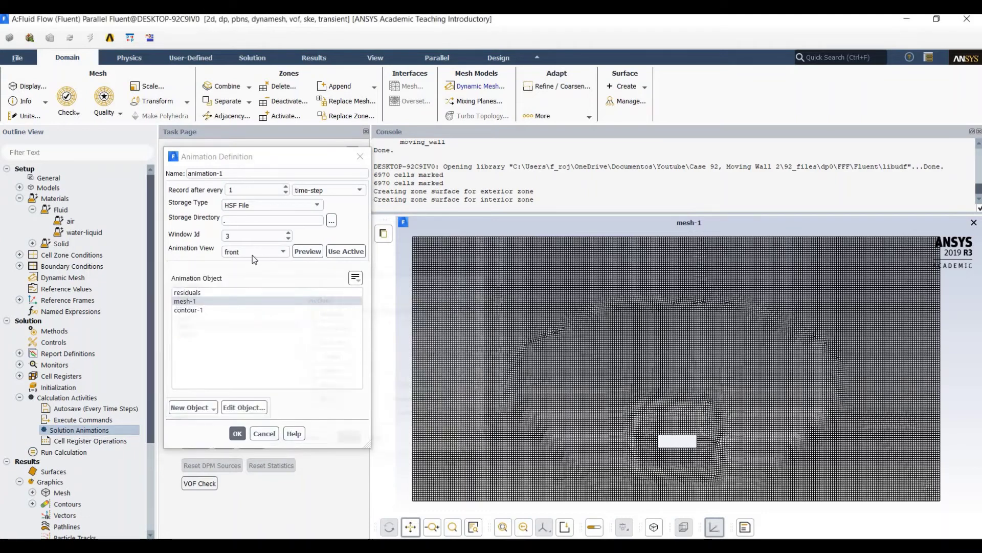
Step: Try to define the mesh-1 animation as animation-1 using view-0, recorded every 10 time steps
click(251, 251)
key(Return)
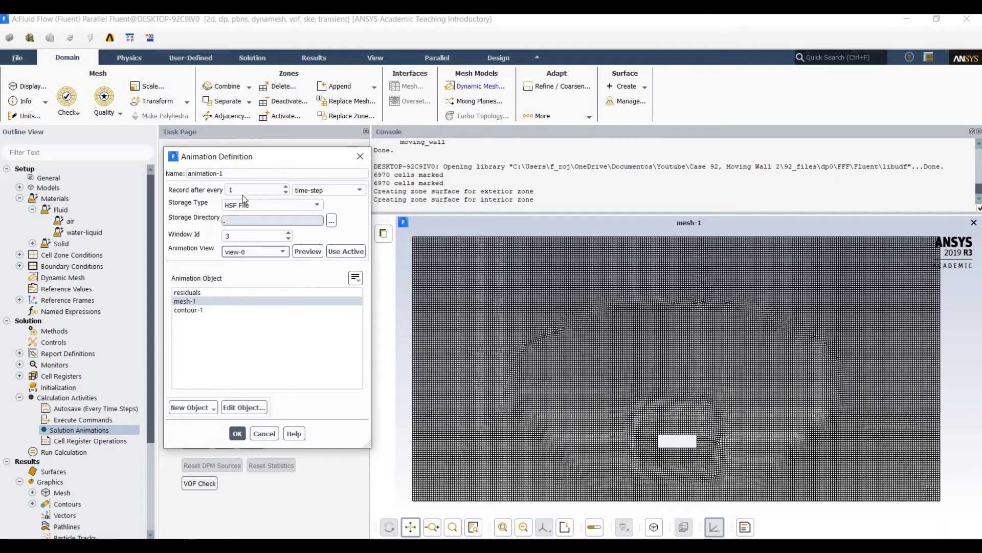
scroll(242, 192, down, 1)
text(10)
click(237, 433)
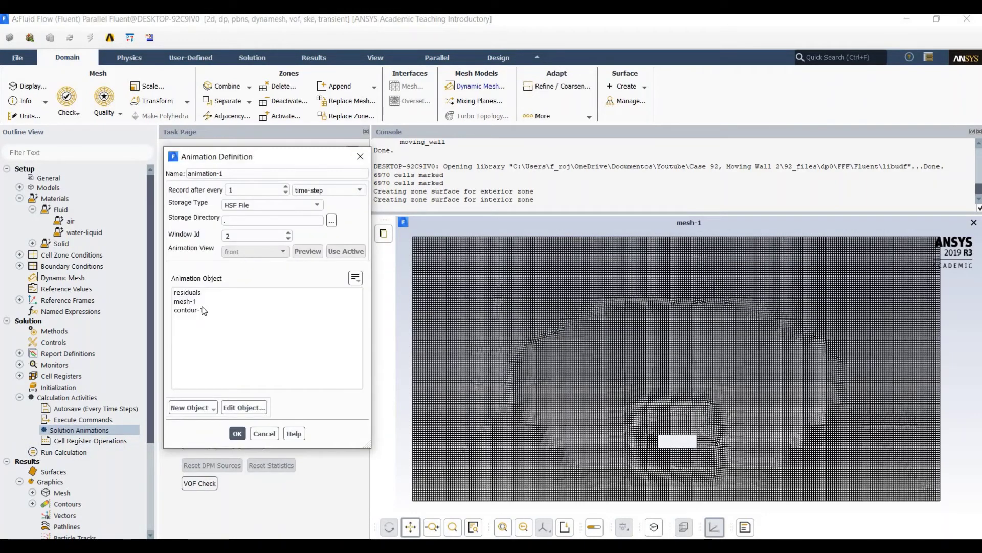
Step: Retry defining animation-1 for mesh-1 with view-0 and a recording interval of 10 time steps
click(202, 310)
click(203, 303)
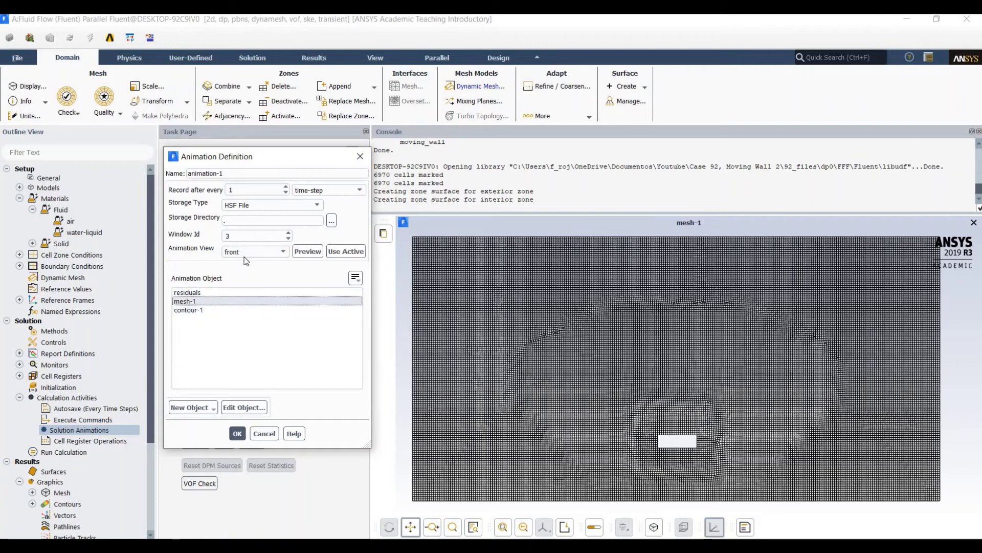
click(243, 251)
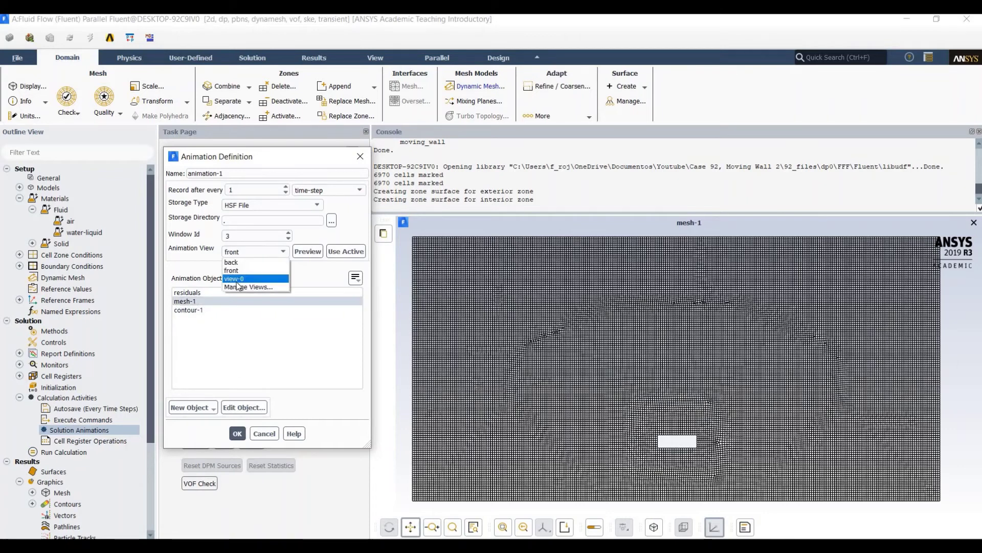
click(249, 191)
text(0)
click(237, 433)
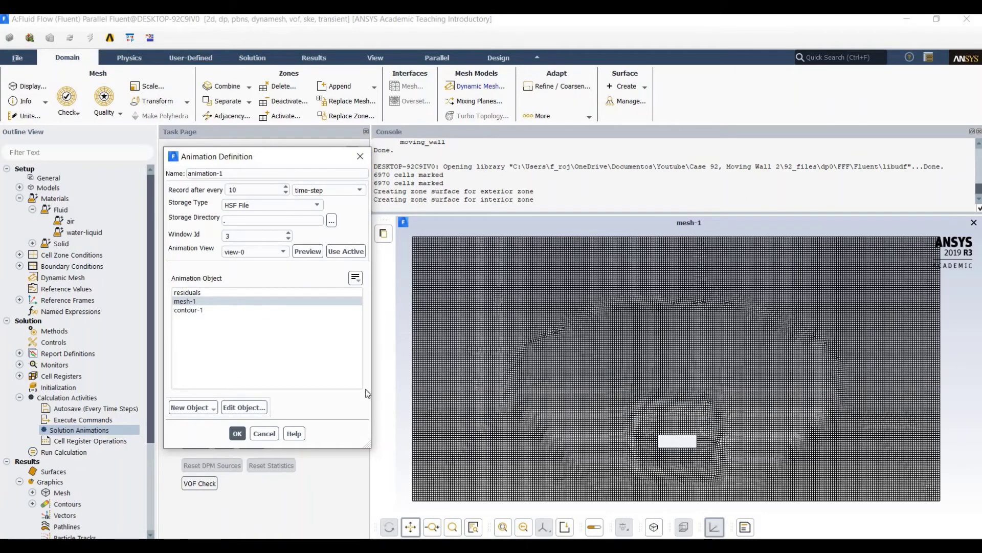
key(Return)
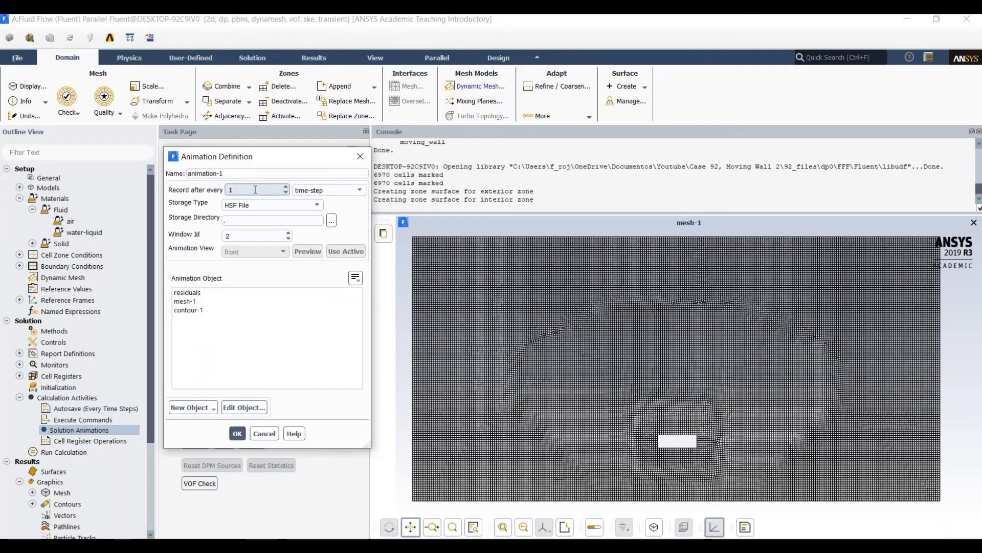
Step: Define a solution animation named animation for mesh-1, recorded every 10 time steps using view-0
click(256, 190)
text(0)
click(250, 173)
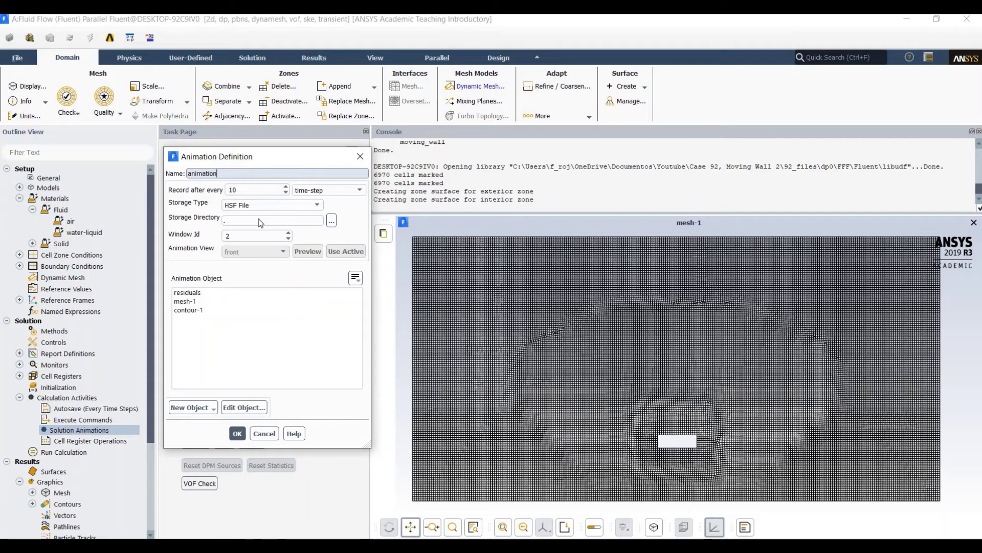
click(185, 302)
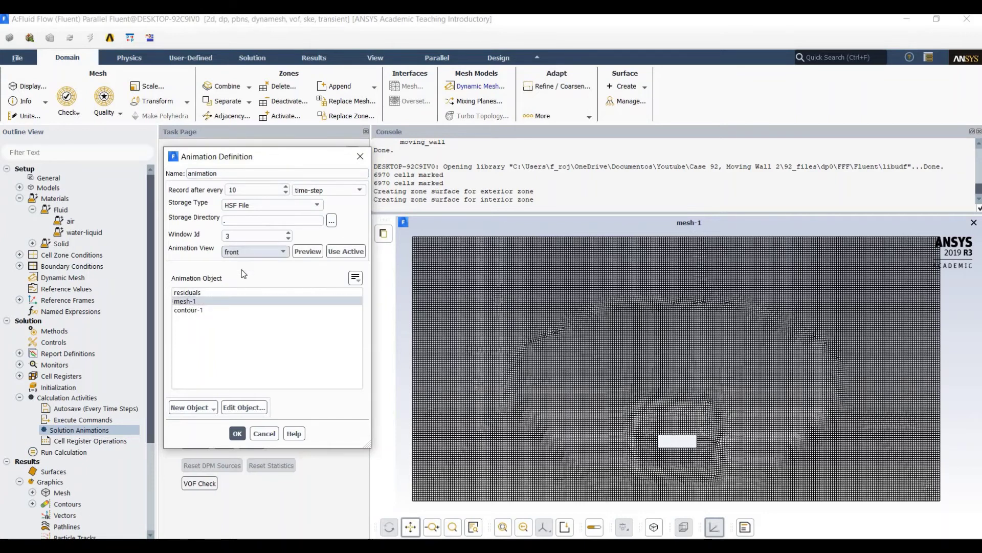
click(254, 252)
click(241, 277)
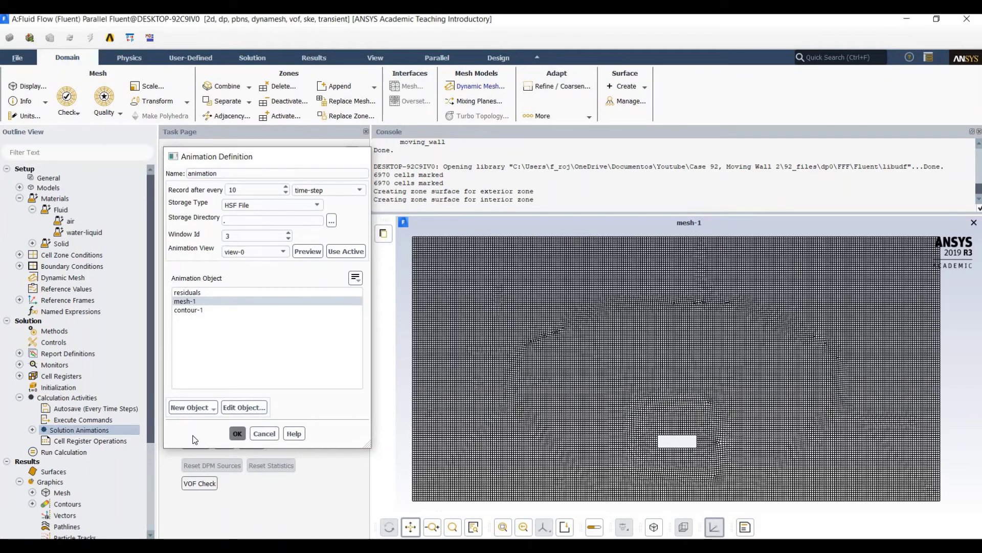
click(237, 434)
Step: Define a solution animation named animation2 for contour-1, recorded every 10 time steps using view-0
double_click(79, 430)
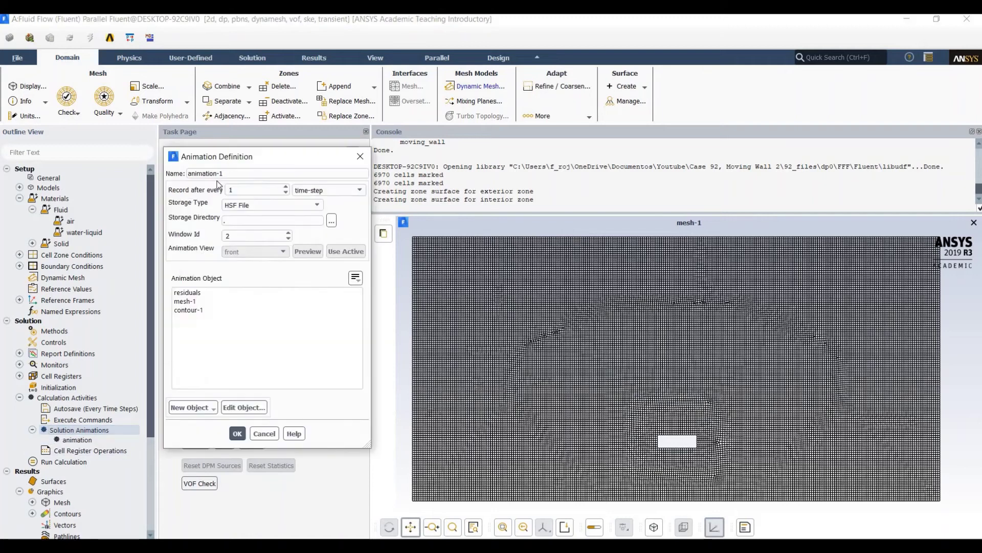
click(226, 174)
key(BackSpace)
text(2)
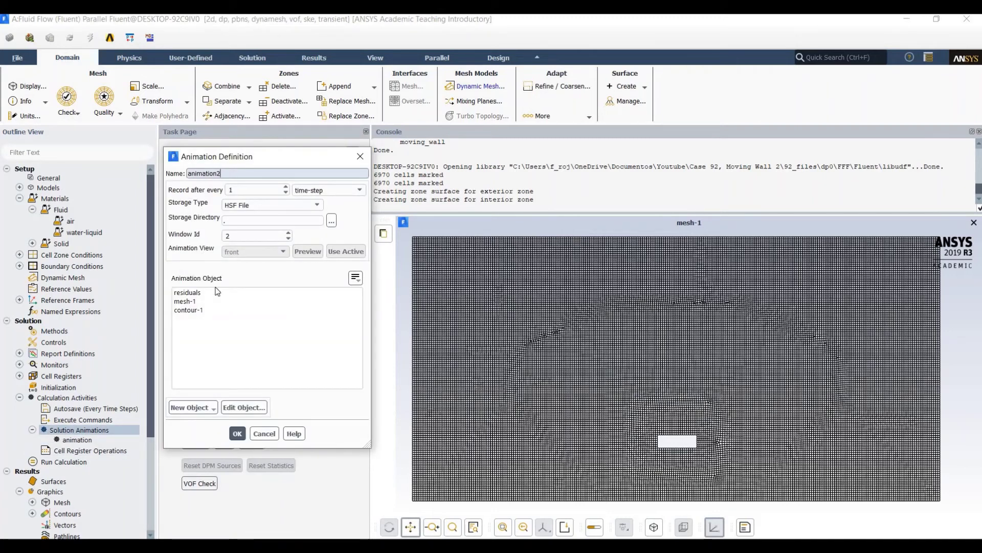
click(188, 310)
click(247, 190)
text(0)
click(255, 251)
click(243, 278)
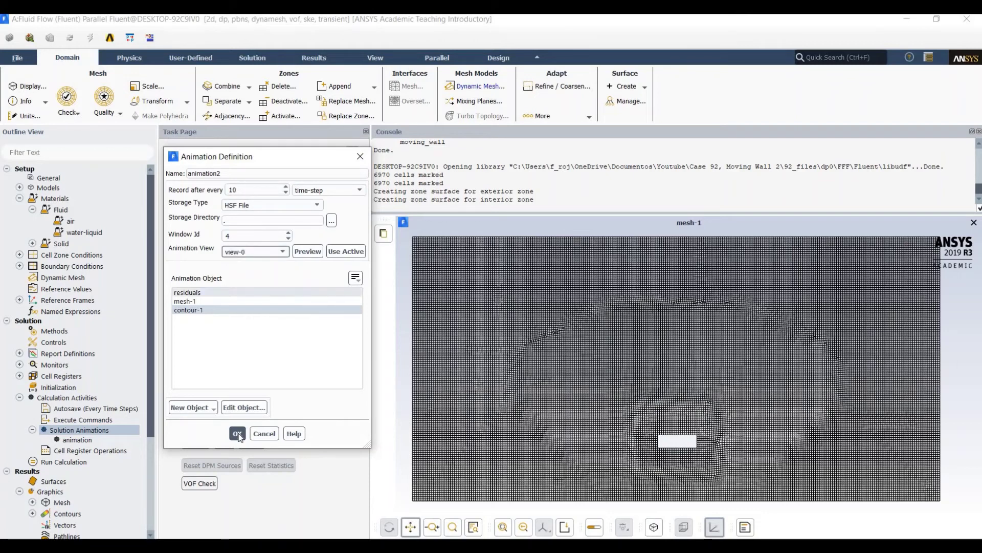
click(237, 433)
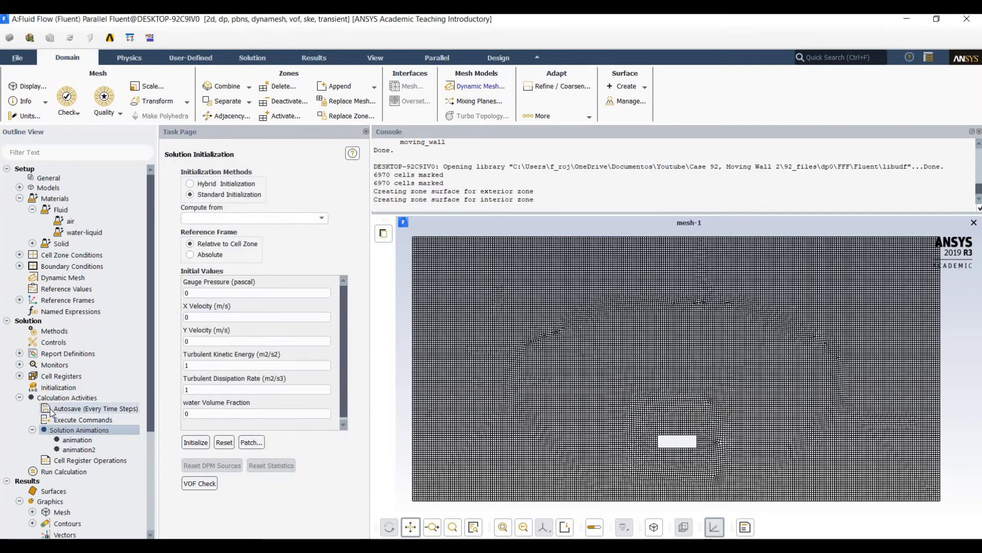
Step: Run the calculation with 10000 time steps of 0.001 s and at most 60 iterations per time step
double_click(50, 399)
text(5)
click(71, 409)
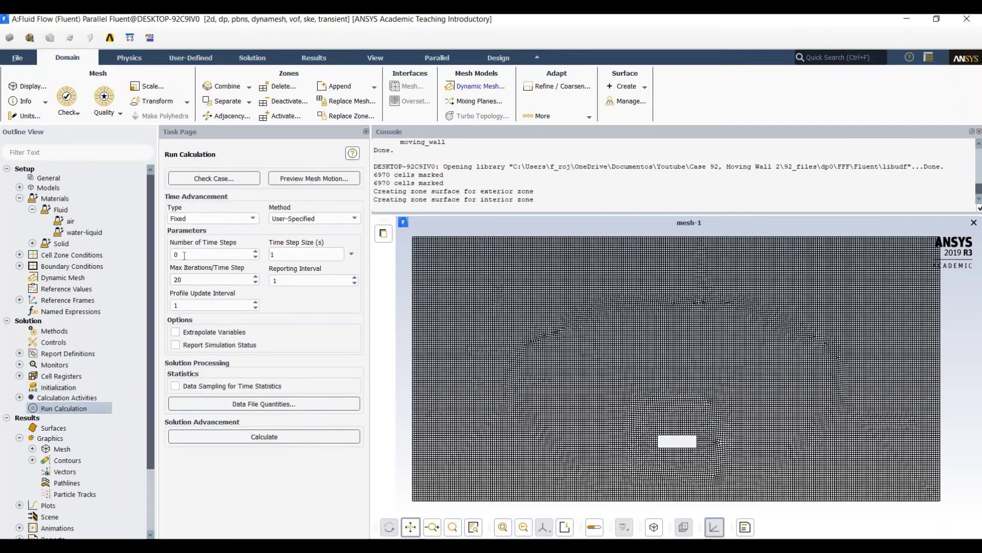
click(184, 254)
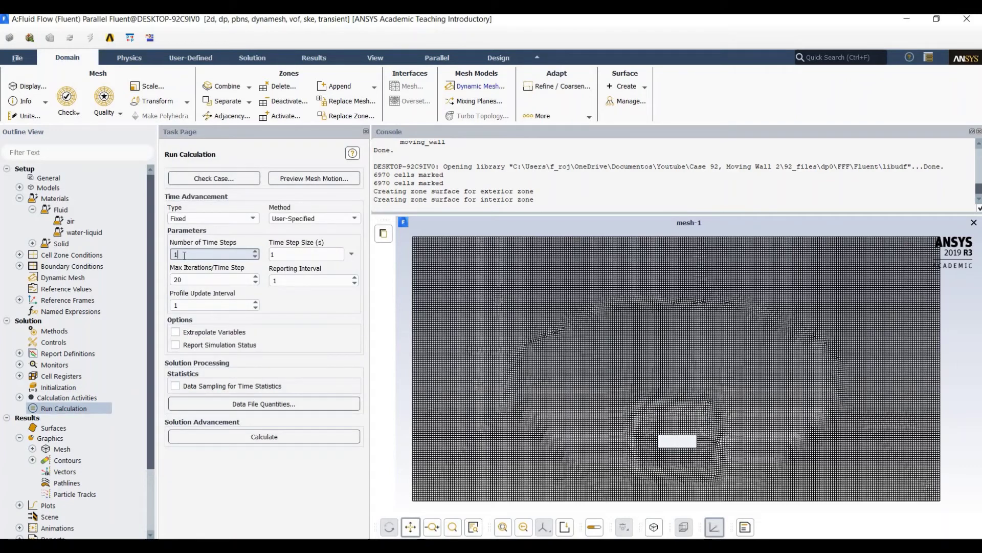
click(285, 256)
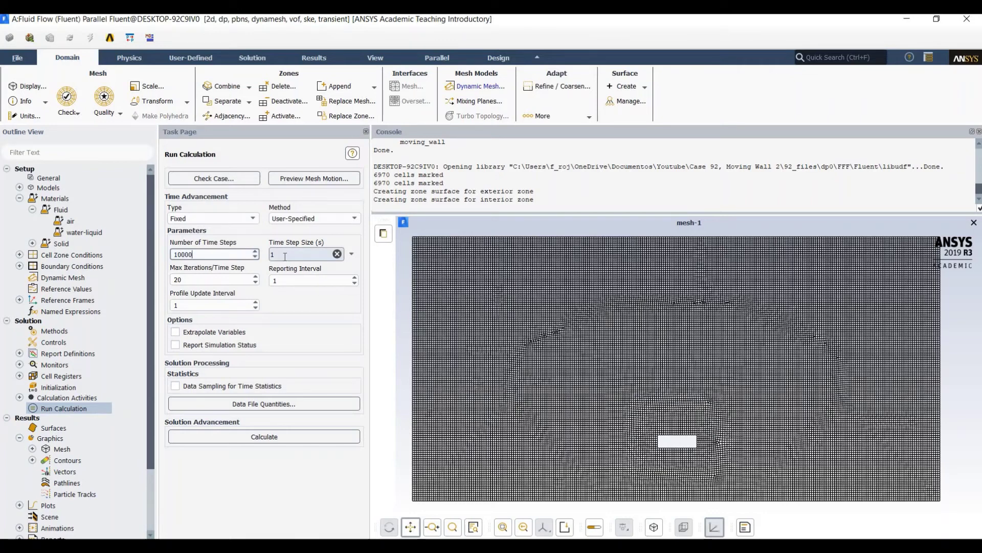
double_click(284, 256)
text(0)
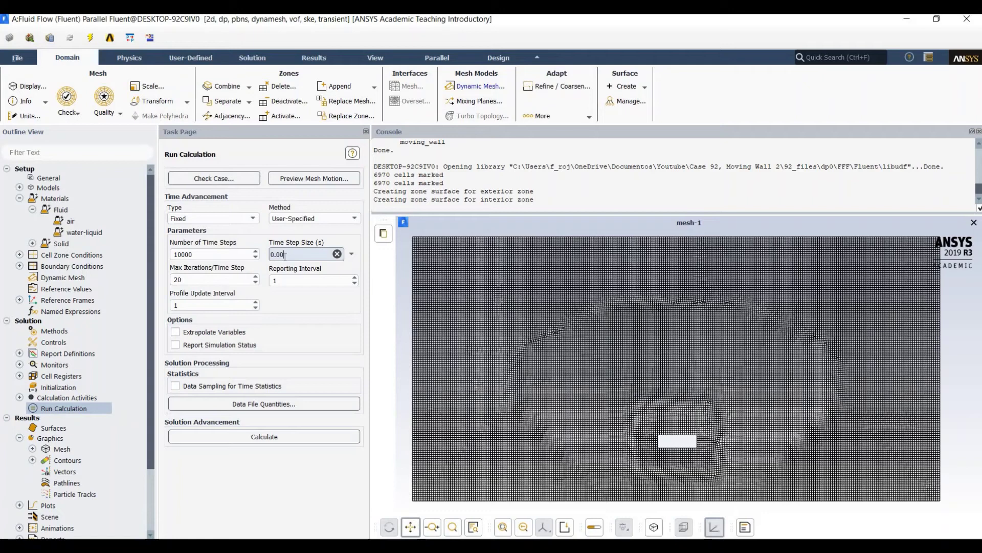
key(Tab)
key(Tab)
text(60)
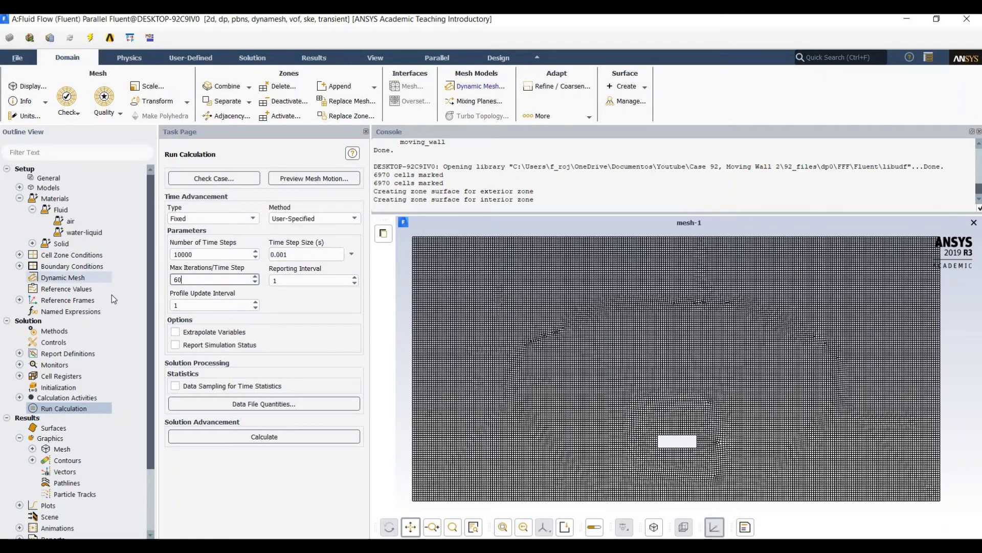
click(255, 439)
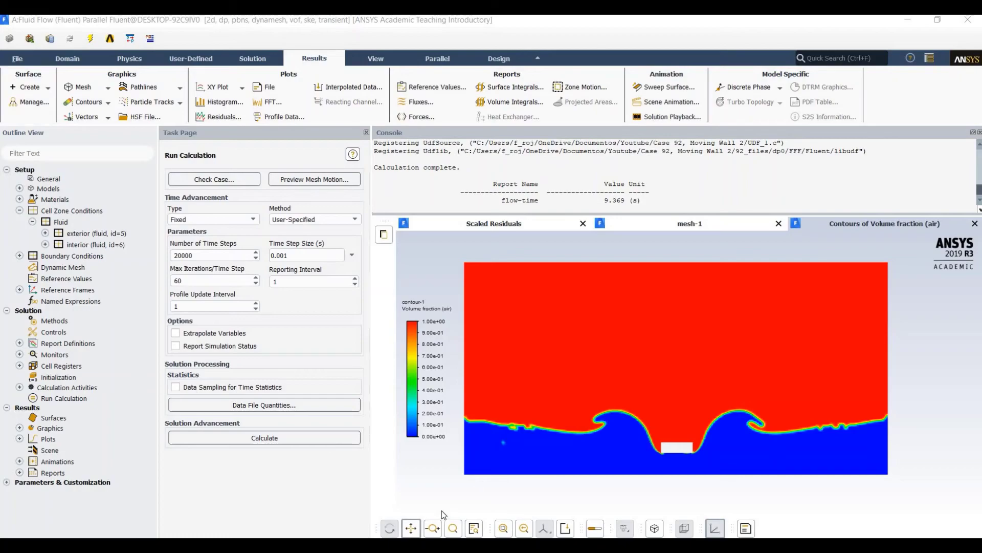
Step: Switch to Workbench, open the Fluent system's Results in CFD-Post, and view the domain along the Z axis
key(alt+Tab)
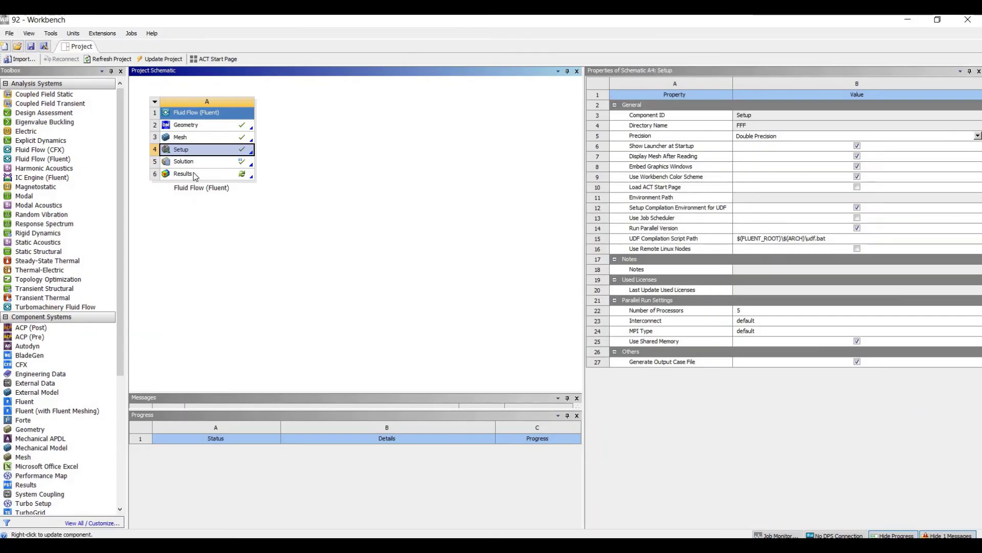
click(193, 174)
double_click(224, 175)
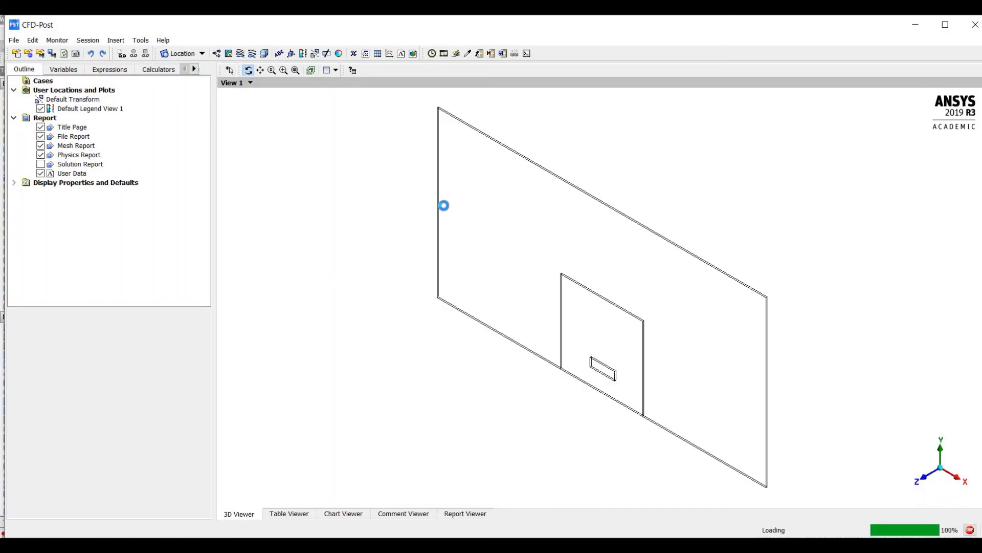
click(923, 478)
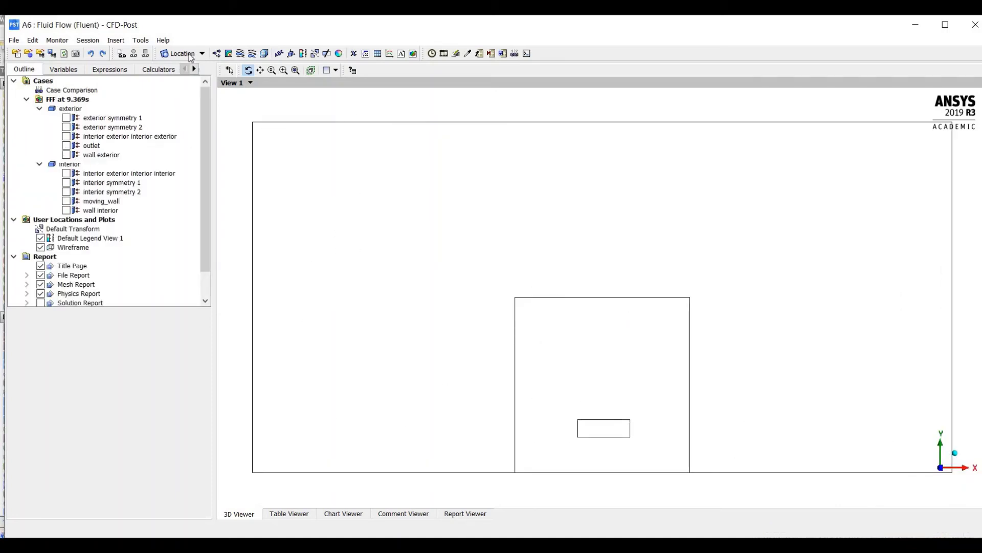
Step: Create an XY slice plane at Z = 0 m through all domains with the default name Plane 1
click(196, 54)
click(192, 103)
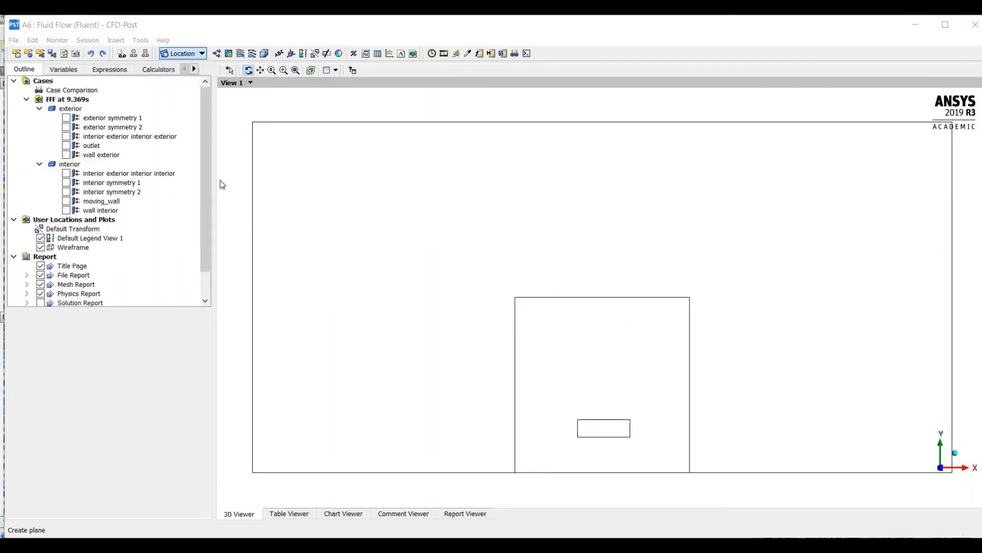
click(226, 155)
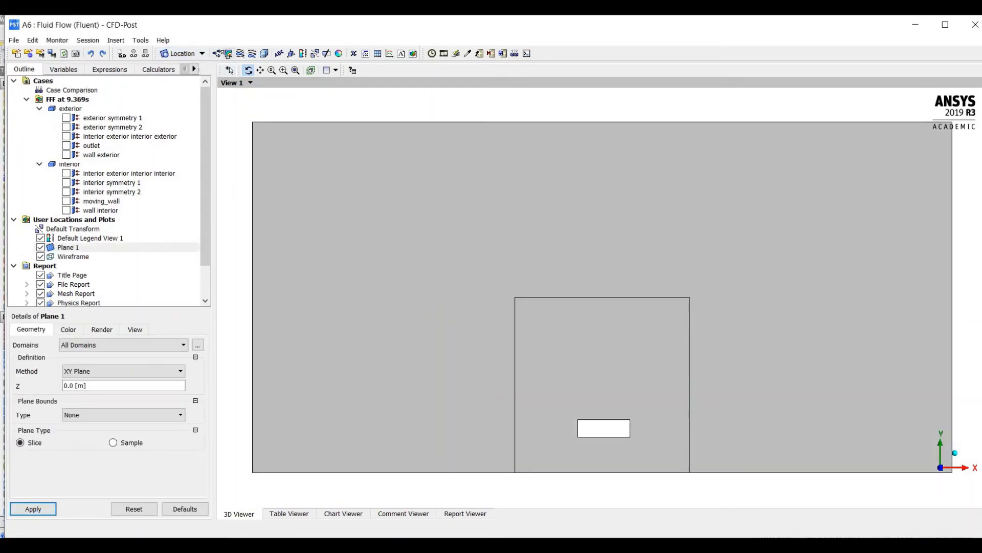
Step: Create a contour of Water.Mass Flow located on Plane 1
click(228, 54)
key(Return)
click(195, 378)
click(438, 286)
click(484, 305)
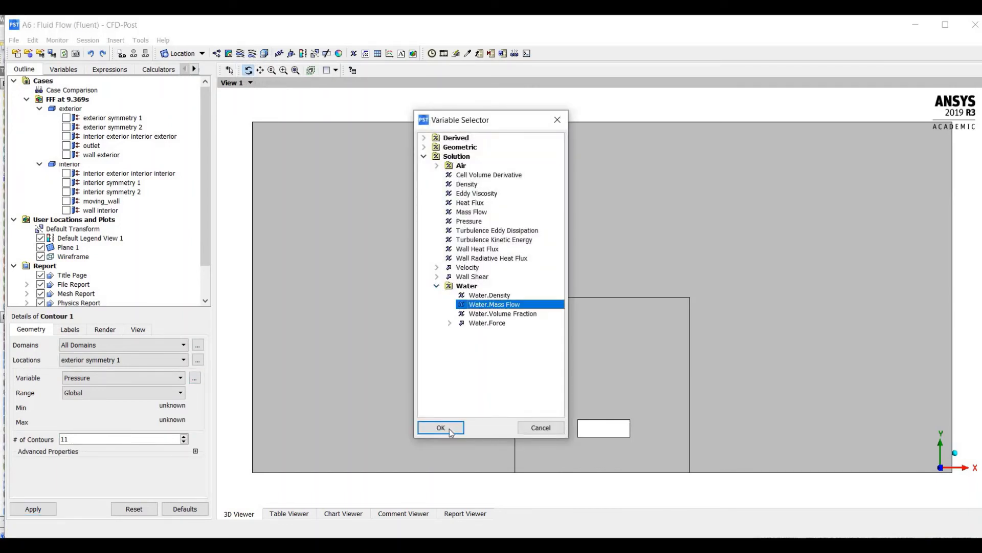
click(441, 428)
click(32, 509)
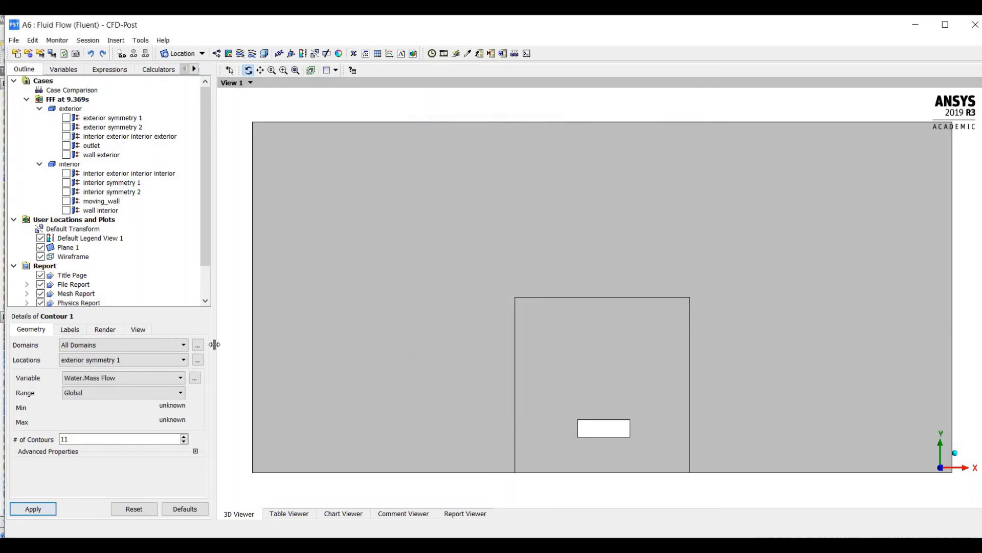
click(198, 361)
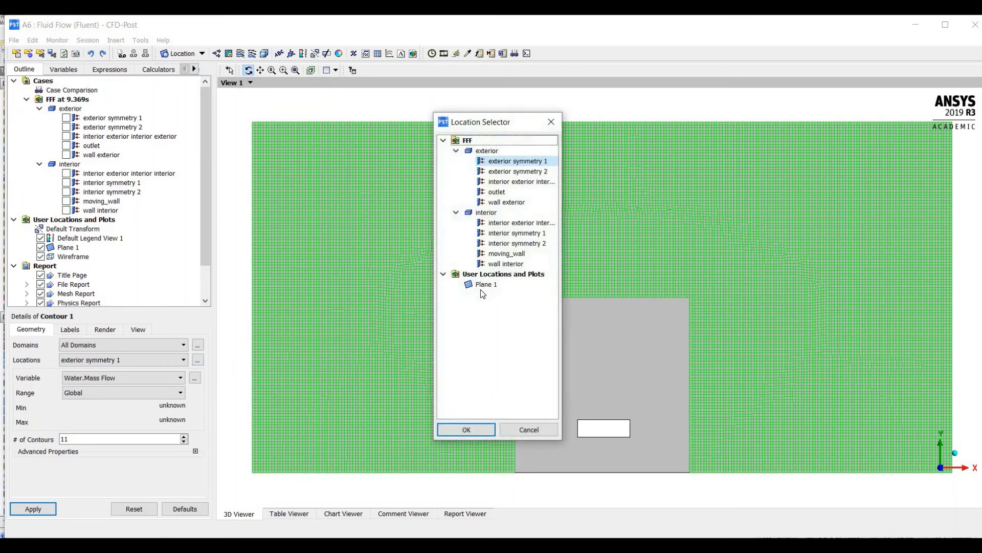
click(484, 285)
click(464, 429)
click(33, 509)
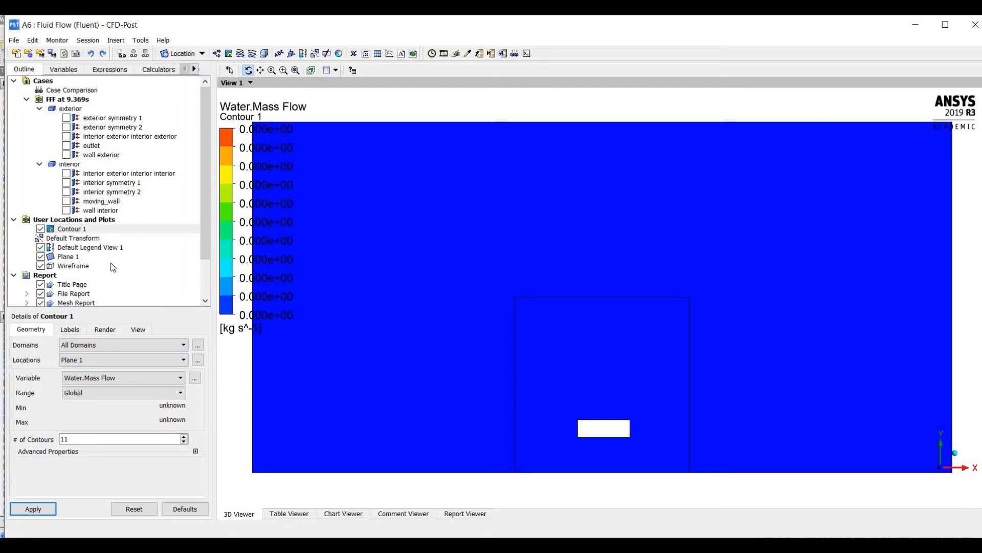
Step: Change the contour's variable to Air.Volume Fraction
click(195, 378)
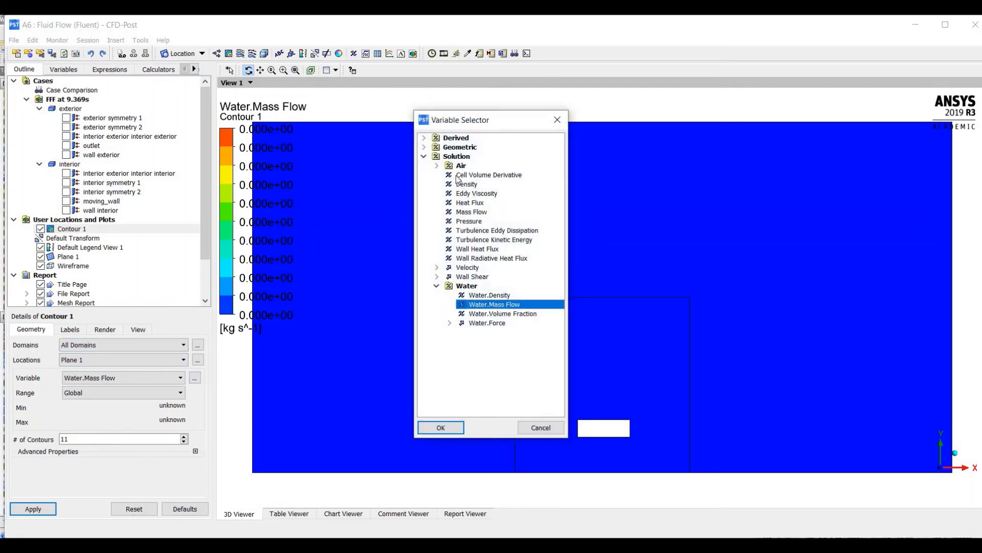
click(436, 165)
click(486, 184)
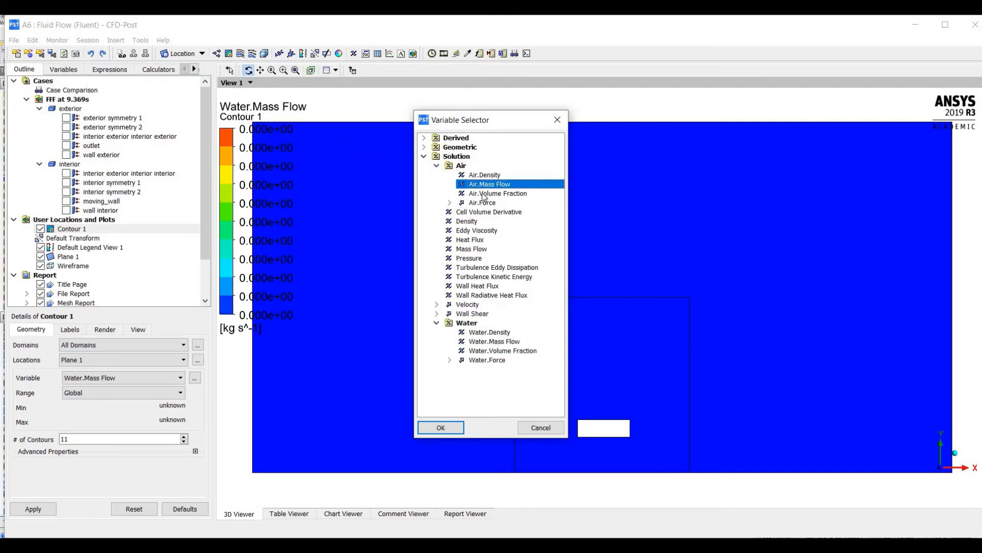
key(Down)
click(440, 428)
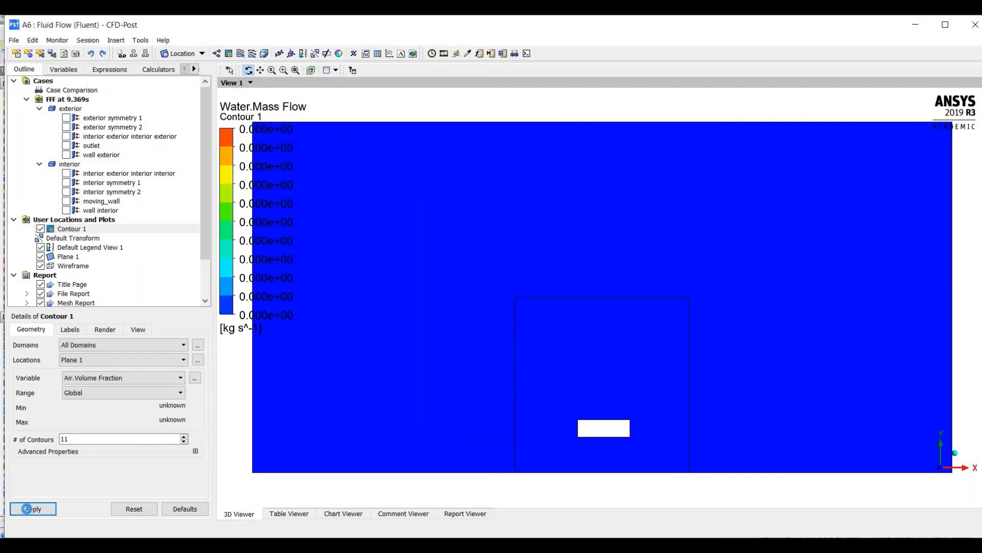
click(31, 509)
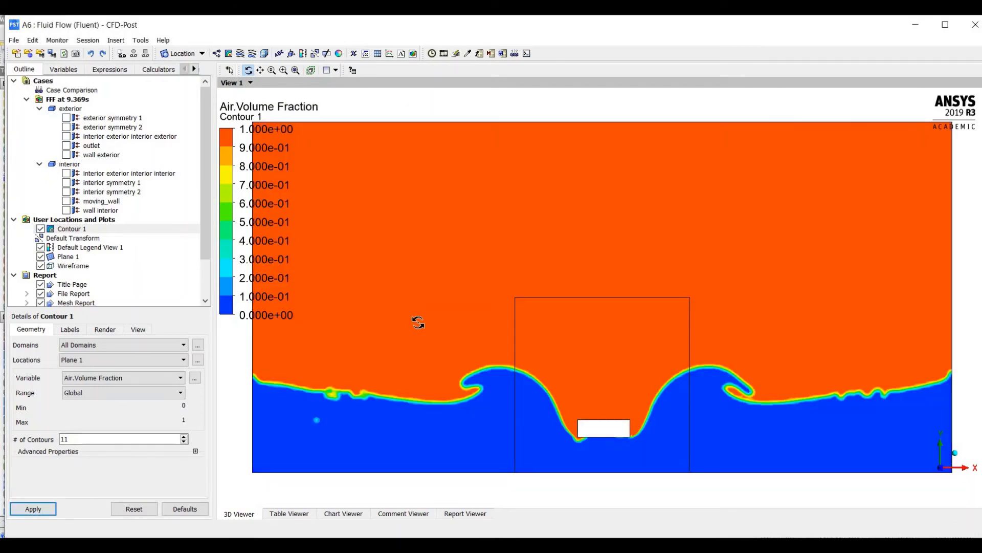
Step: Format the default legend's values as Fixed with a precision of 1
click(88, 247)
click(80, 330)
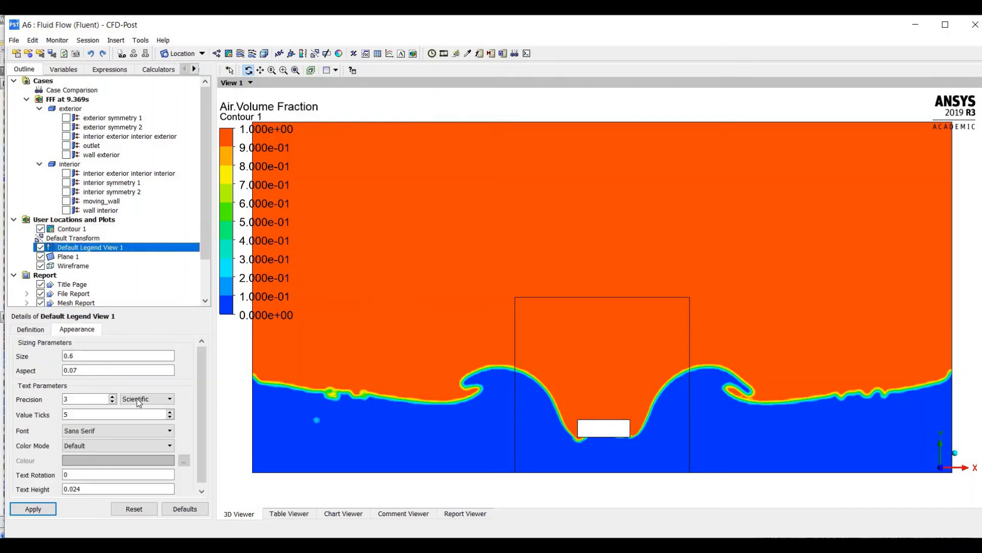
click(139, 403)
click(135, 413)
double_click(77, 399)
text(1)
click(40, 512)
scroll(423, 360, down, 5)
drag(463, 322, 462, 333)
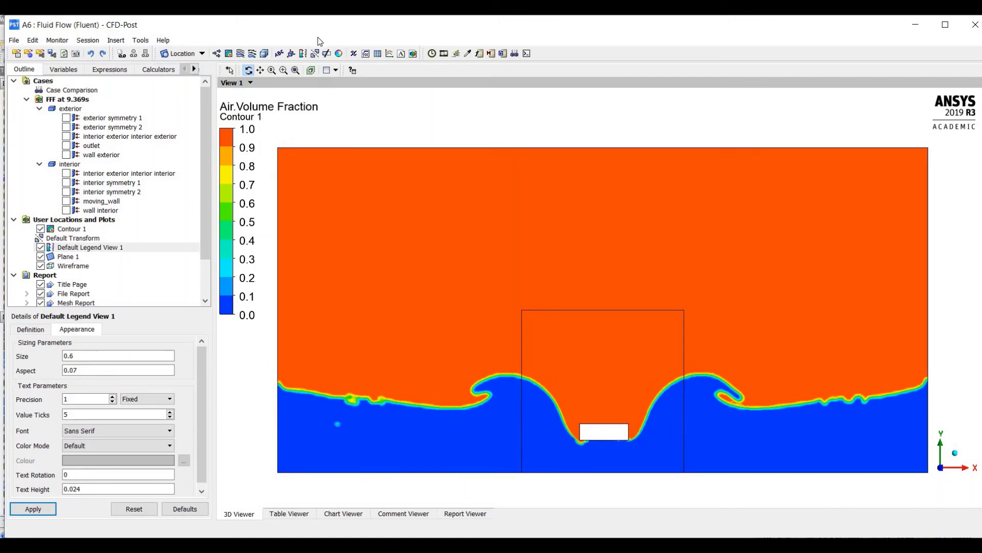
Step: Start a new text annotation with a text height of 0.05
click(279, 53)
click(308, 103)
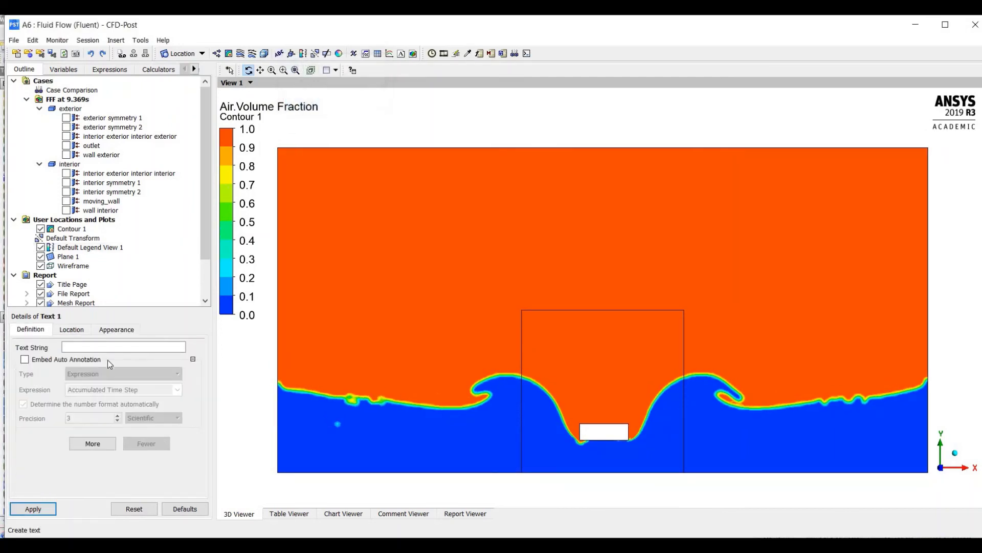
click(59, 332)
click(121, 330)
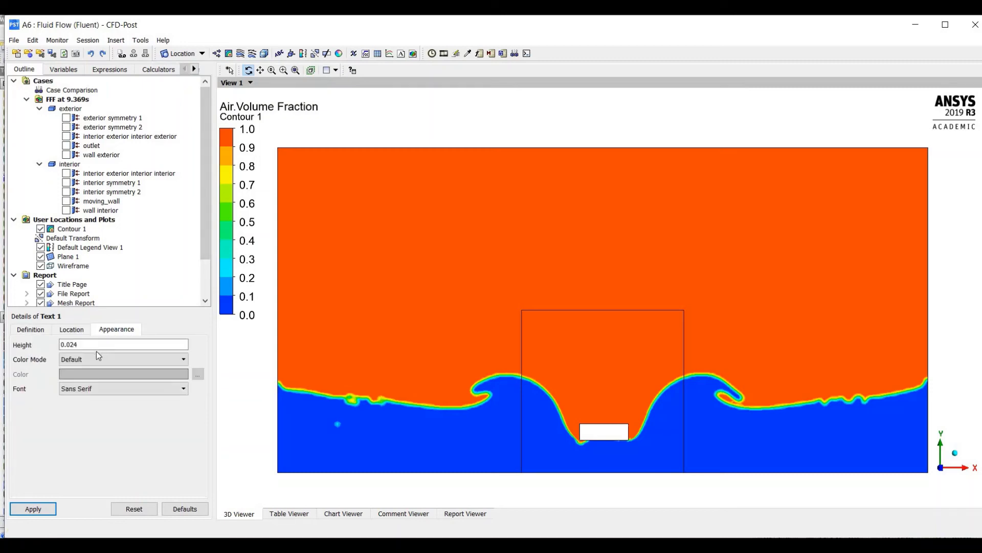
double_click(95, 342)
text(0.05)
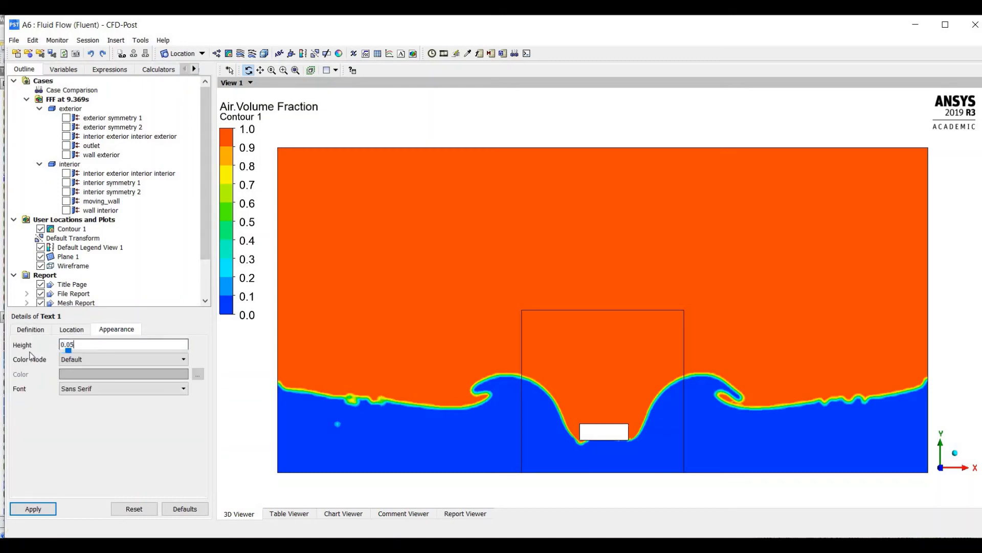
Step: Embed an auto annotation showing the Time expression and set the text string to "Time = <aa>"
click(30, 329)
click(24, 359)
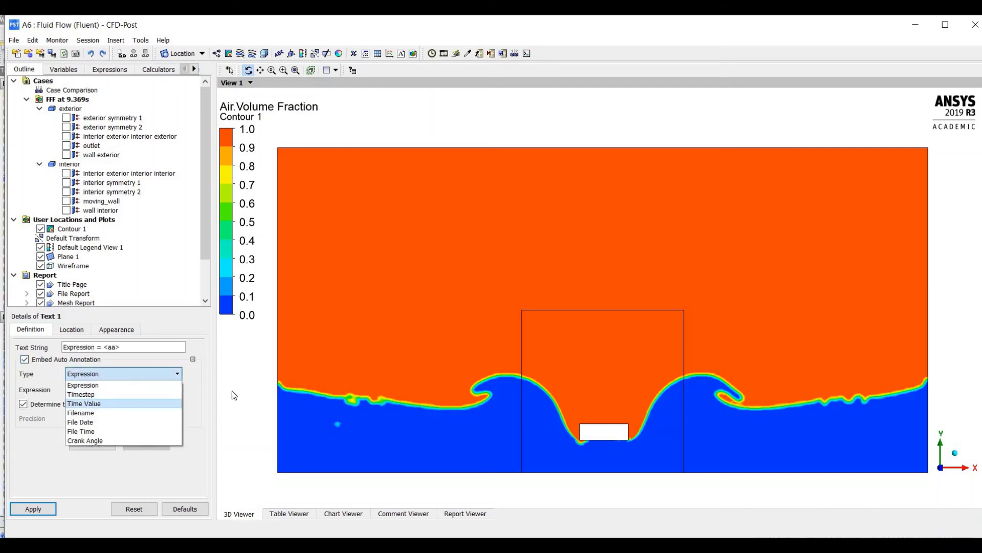
click(80, 394)
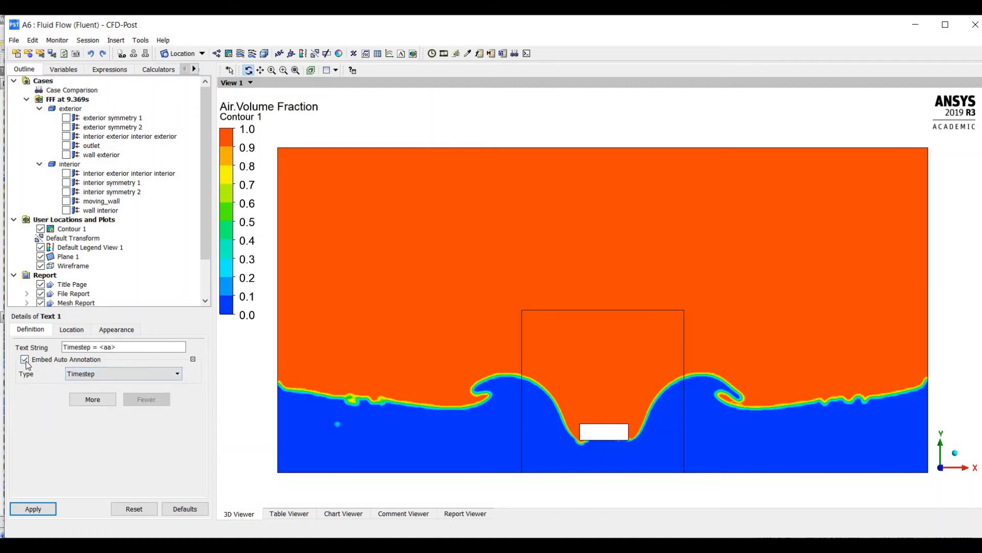
click(124, 372)
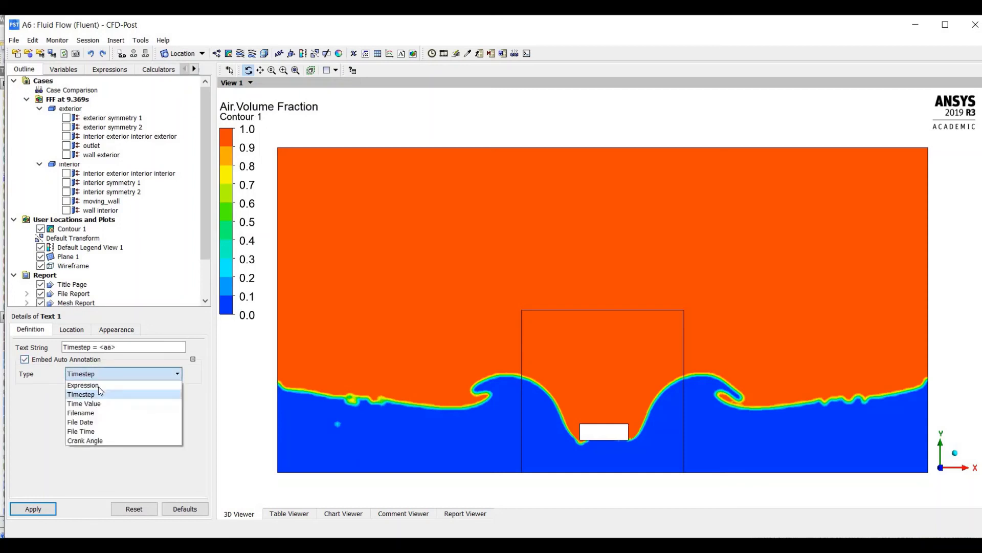
click(145, 385)
click(177, 390)
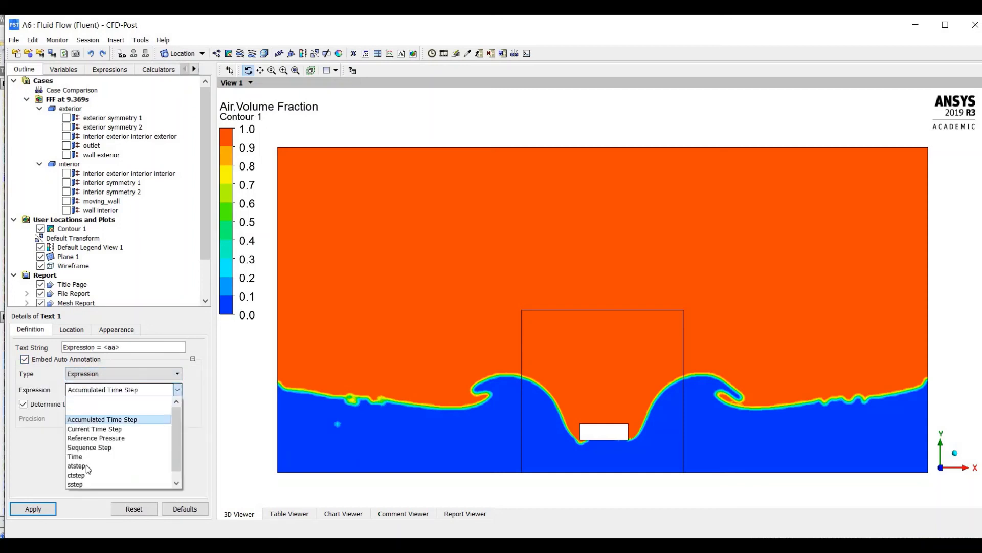
click(82, 456)
drag(95, 347, 16, 342)
text(Time)
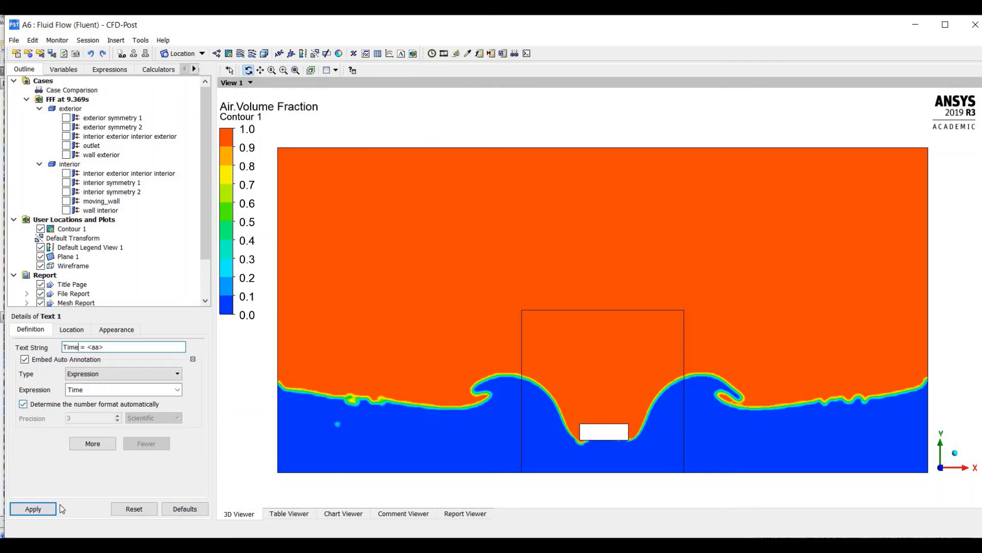
Step: Turn off the annotation's automatic number format and use Fixed format with a precision of 3
click(44, 510)
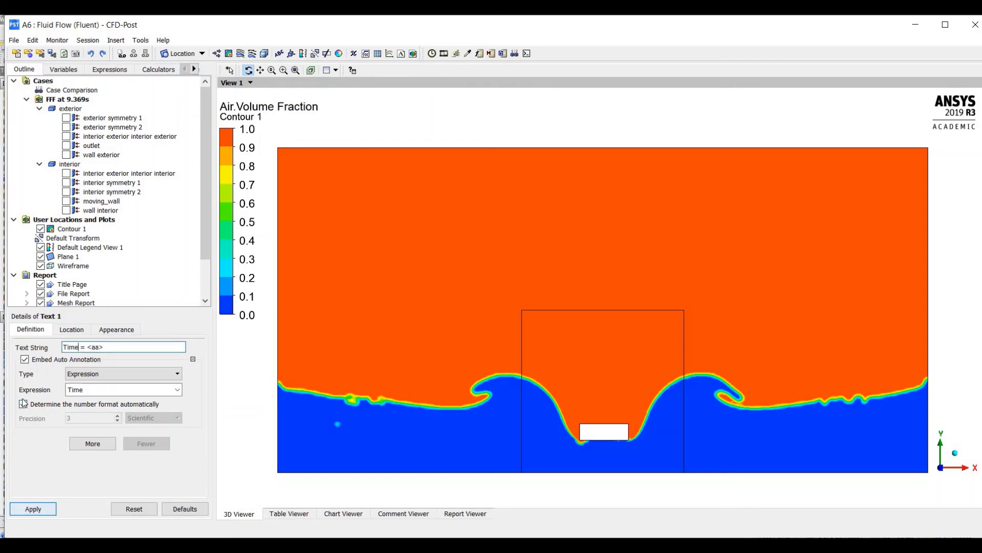
click(138, 421)
click(146, 434)
click(33, 508)
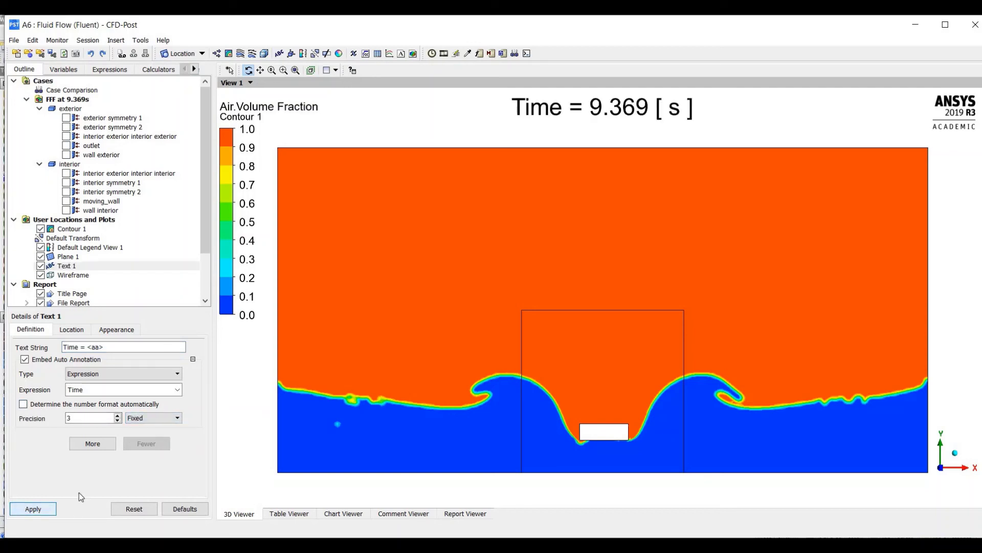
Step: Set up a timestep animation of the results and return it to the first timestep
click(444, 54)
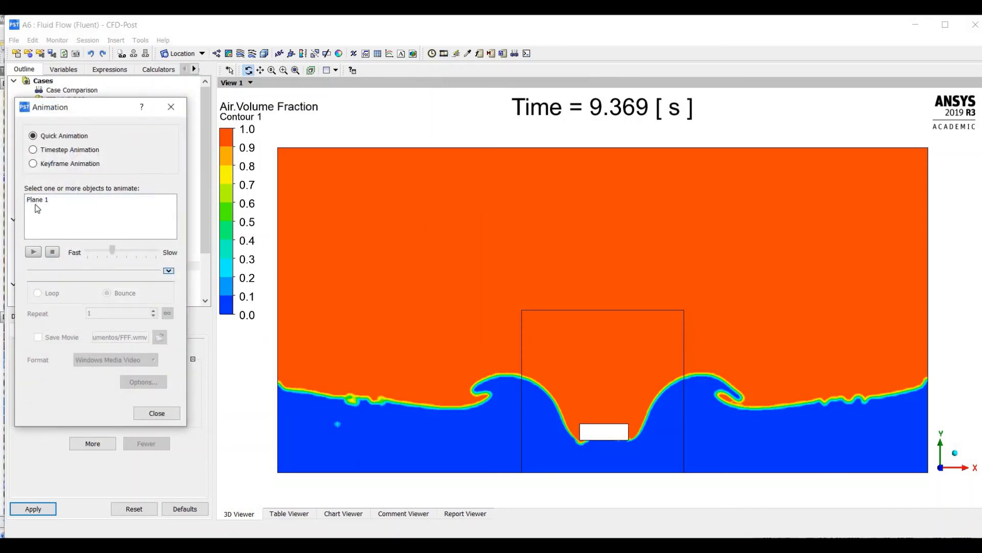
click(51, 150)
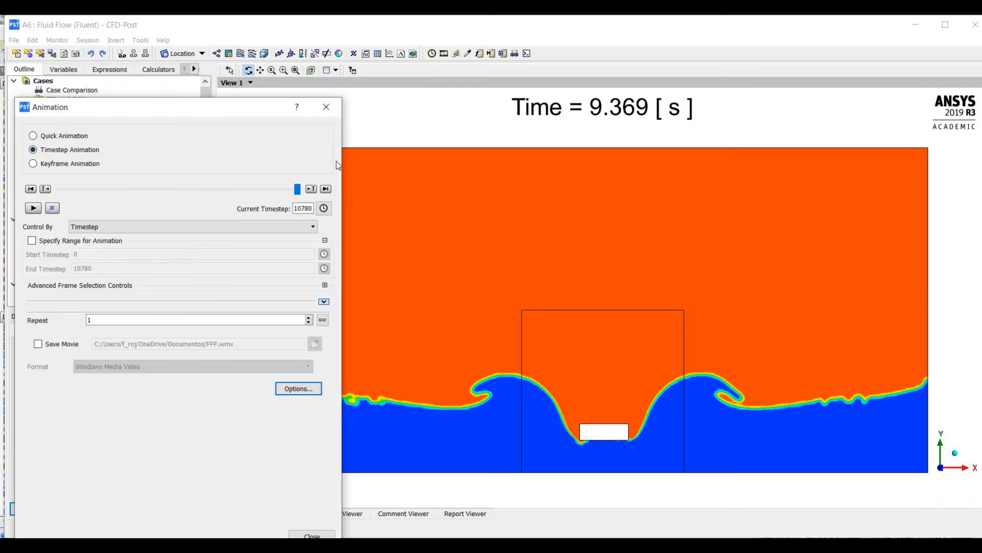
drag(340, 161, 215, 157)
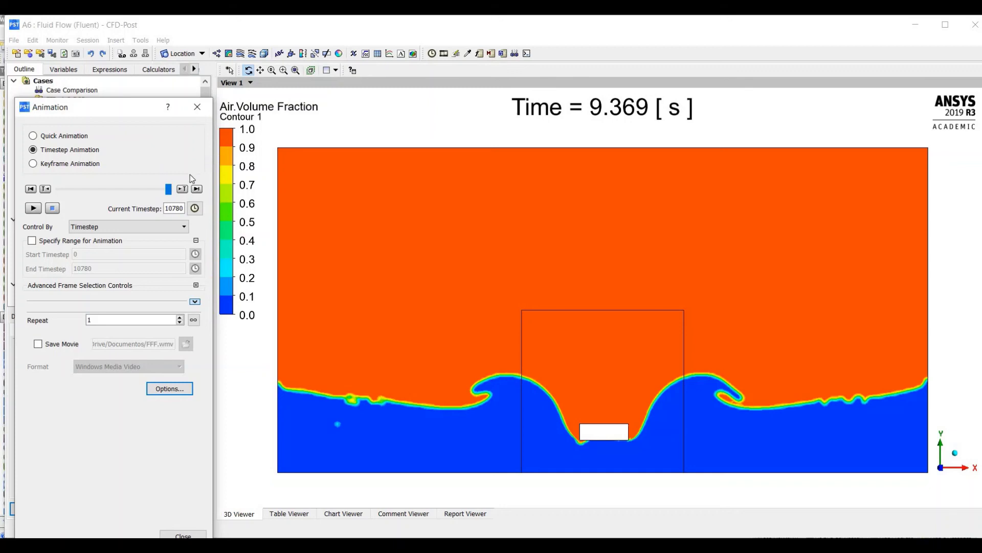
click(30, 189)
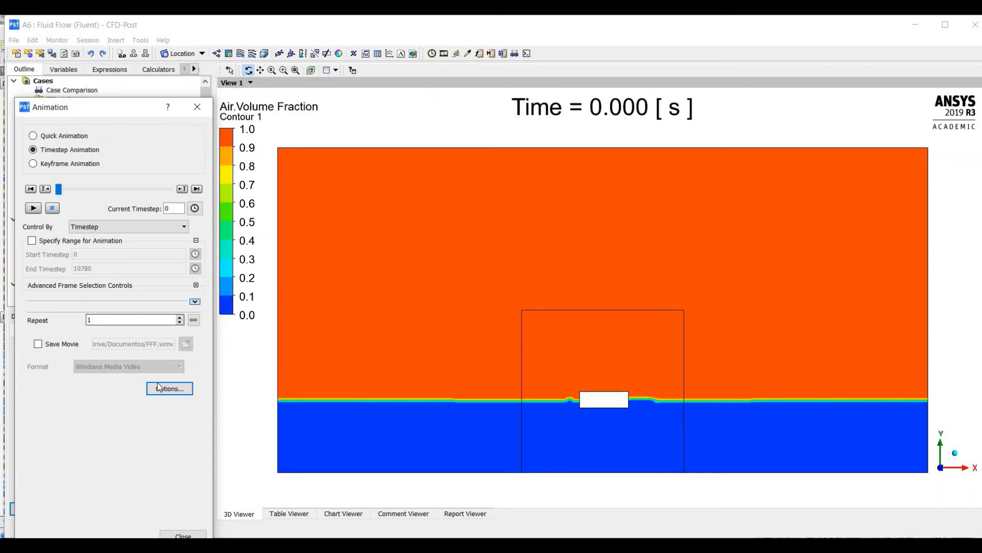
Step: Enable saving the animation as a movie and change its file name to FFFmv2.wmv
click(38, 344)
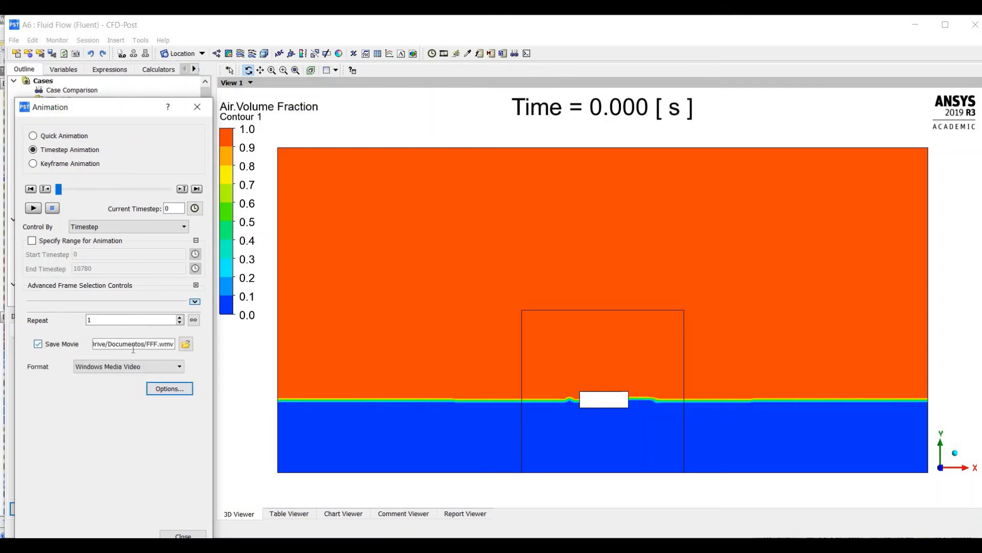
click(159, 345)
text(mv2)
Step: Open the output options for the animation movie
click(169, 389)
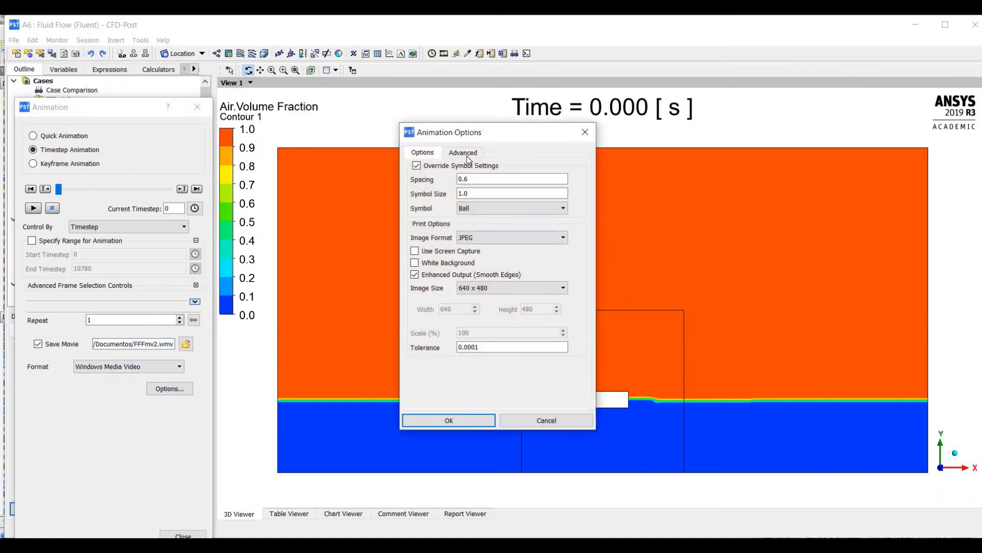